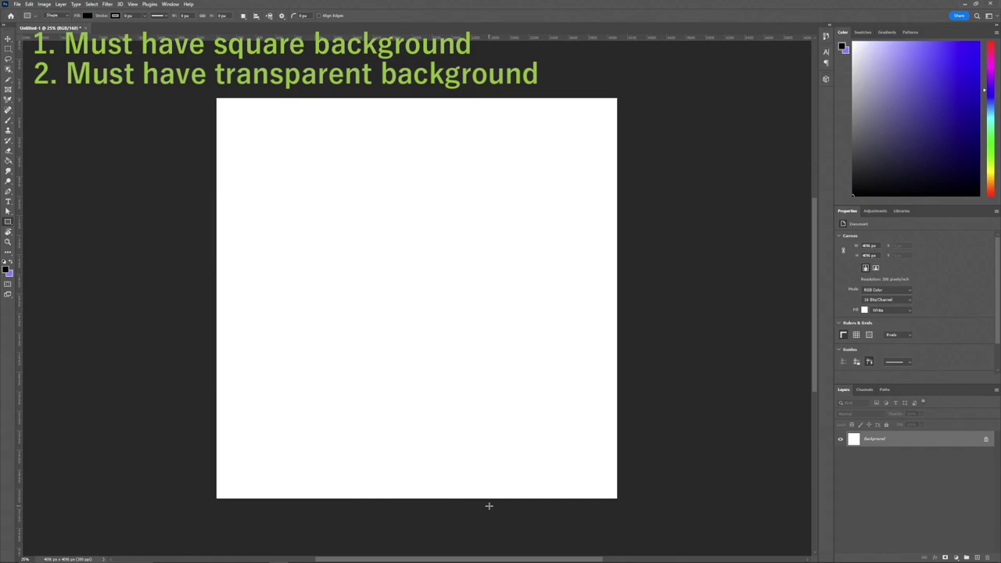
Place the Green Stripes image from the desktop into the square document at its default size.
{"action": "double_click", "coordinate": [388, 7]}
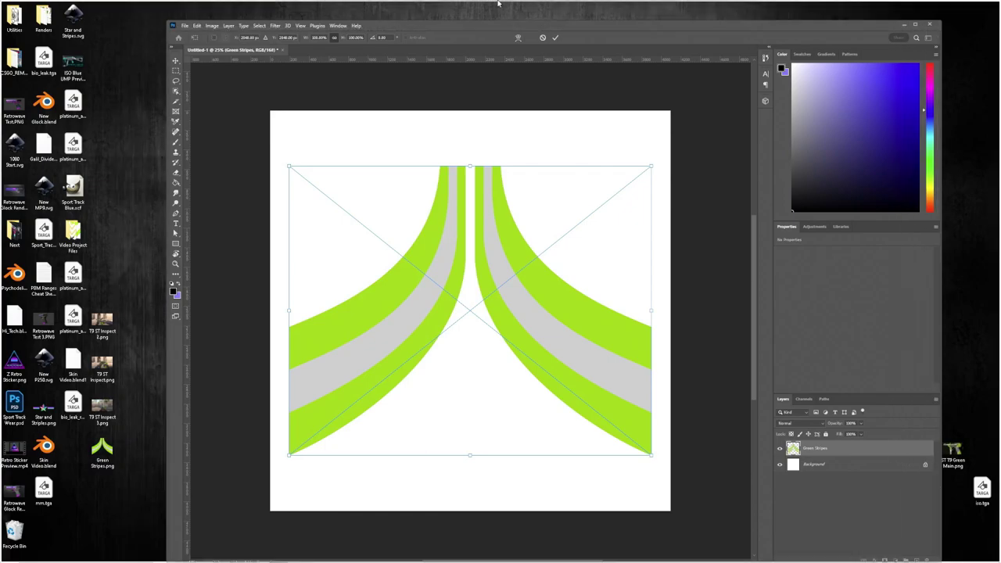
{"action": "double_click", "coordinate": [568, 28]}
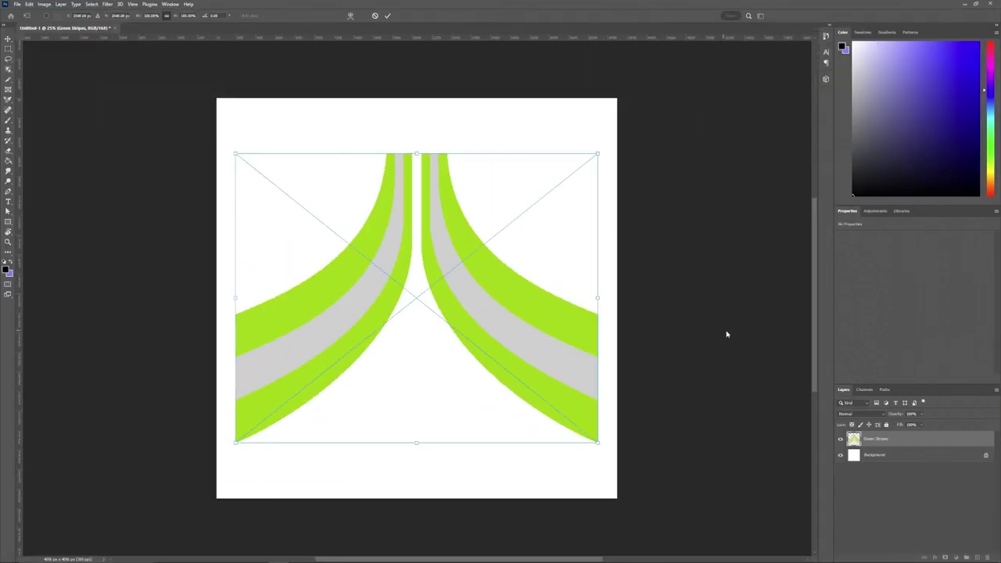
{"action": "key", "text": "Return"}
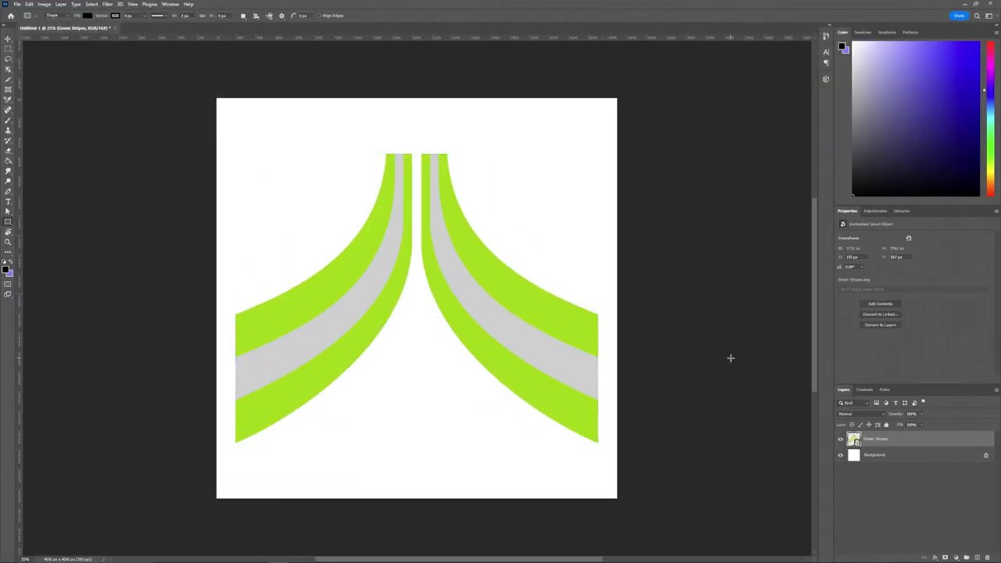
Delete the white Background layer, leaving only the Green Stripes layer.
{"action": "left_click", "coordinate": [889, 458]}
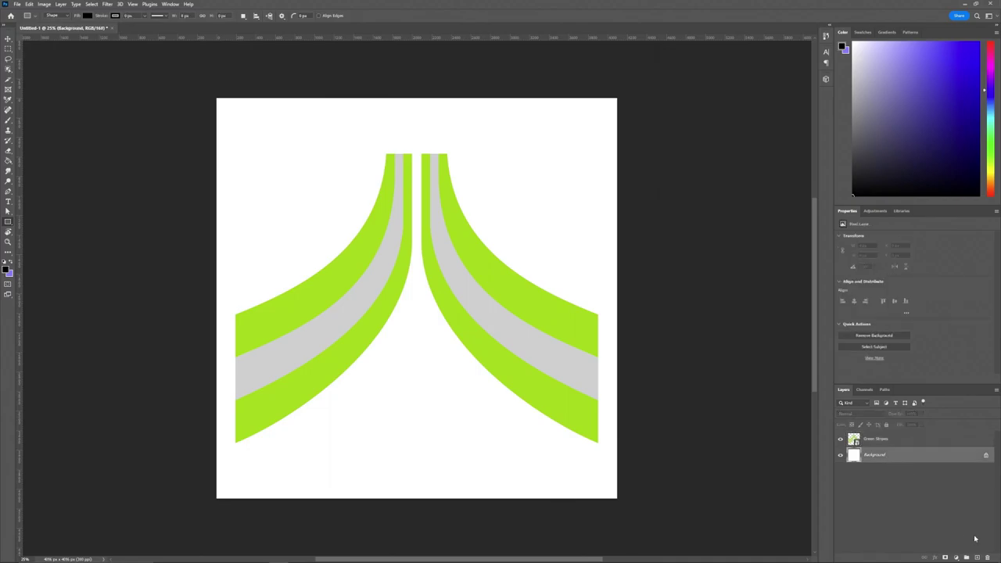
{"action": "left_click", "coordinate": [989, 558]}
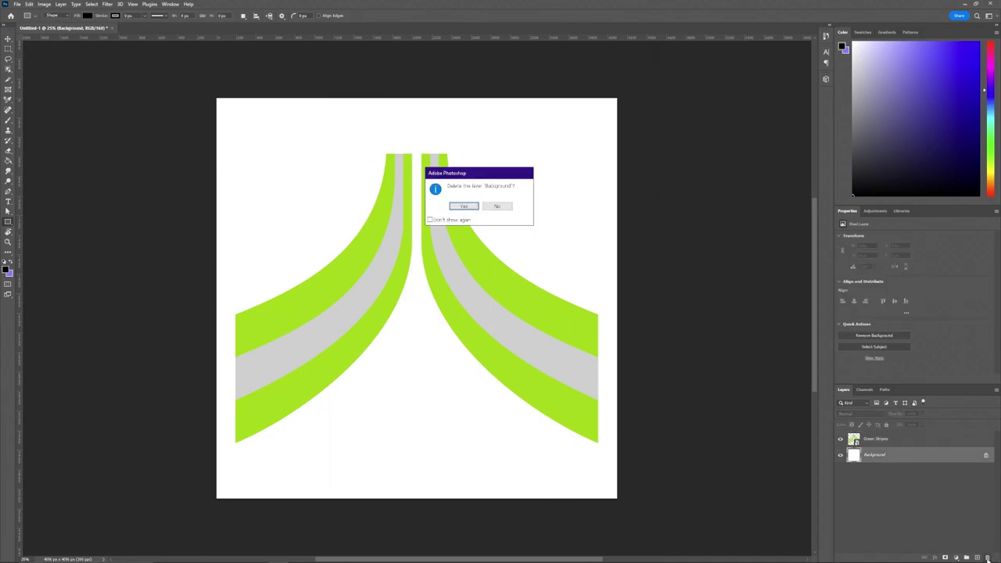
{"action": "left_click", "coordinate": [468, 210]}
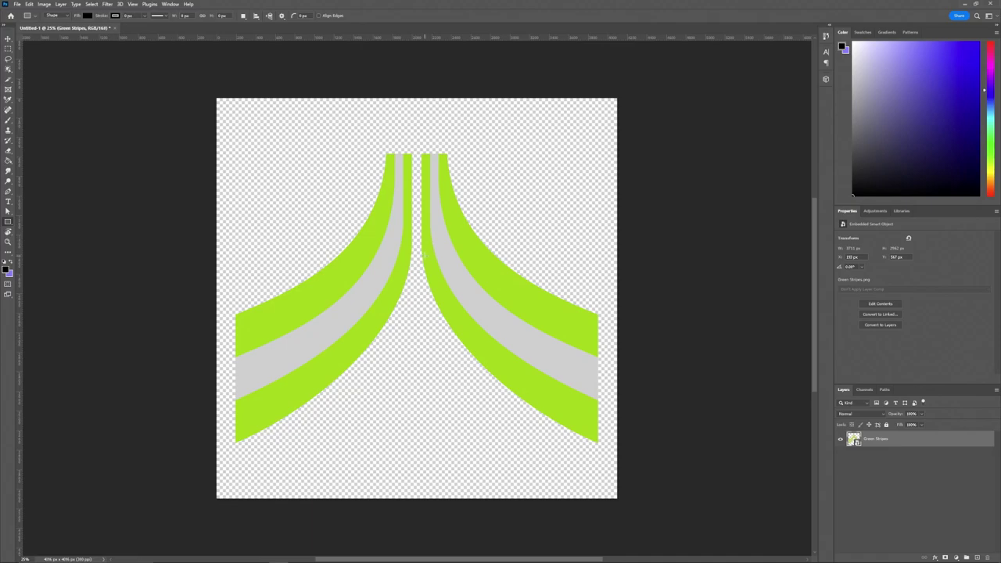
Quick-export the transparent stripes design to the Desktop as a PNG named Stencil.
{"action": "left_click", "coordinate": [17, 5]}
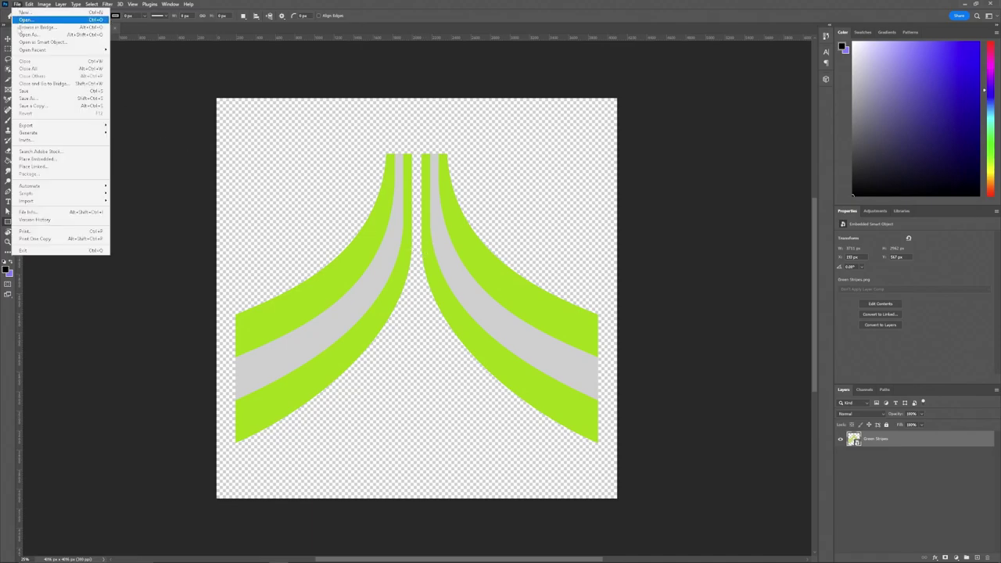
{"action": "mouse_move", "coordinate": [23, 127]}
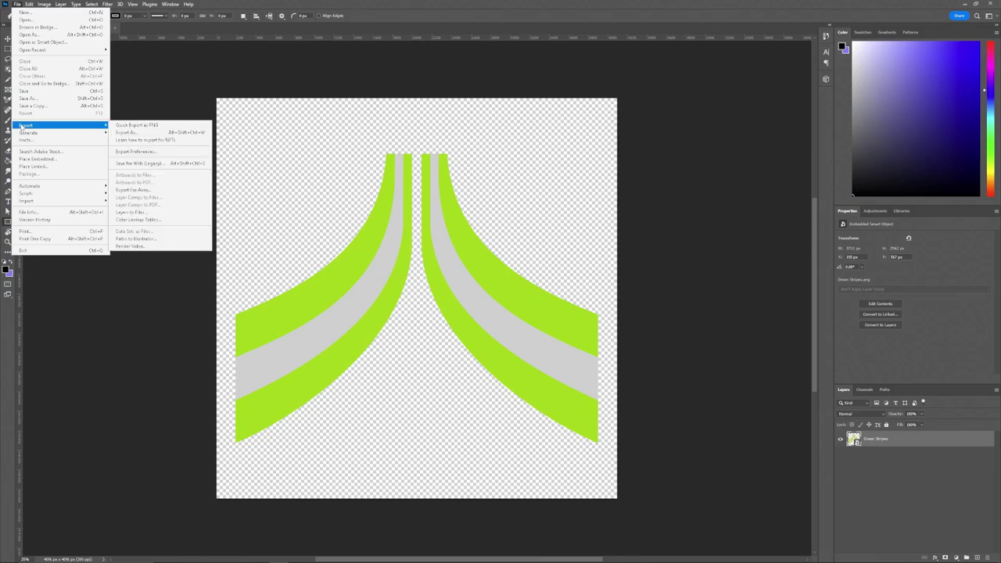
{"action": "left_click", "coordinate": [143, 127]}
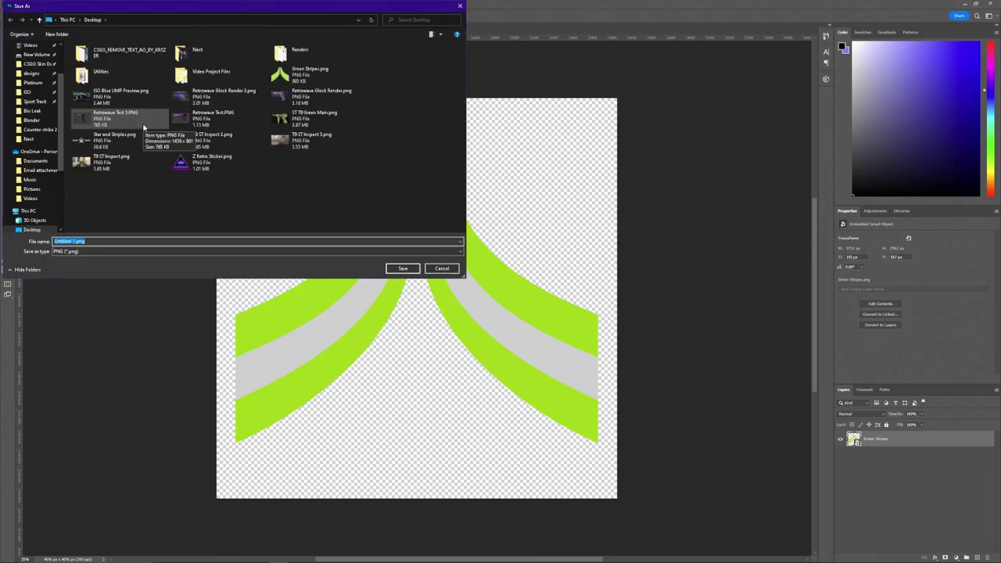
{"action": "type", "text": "St"}
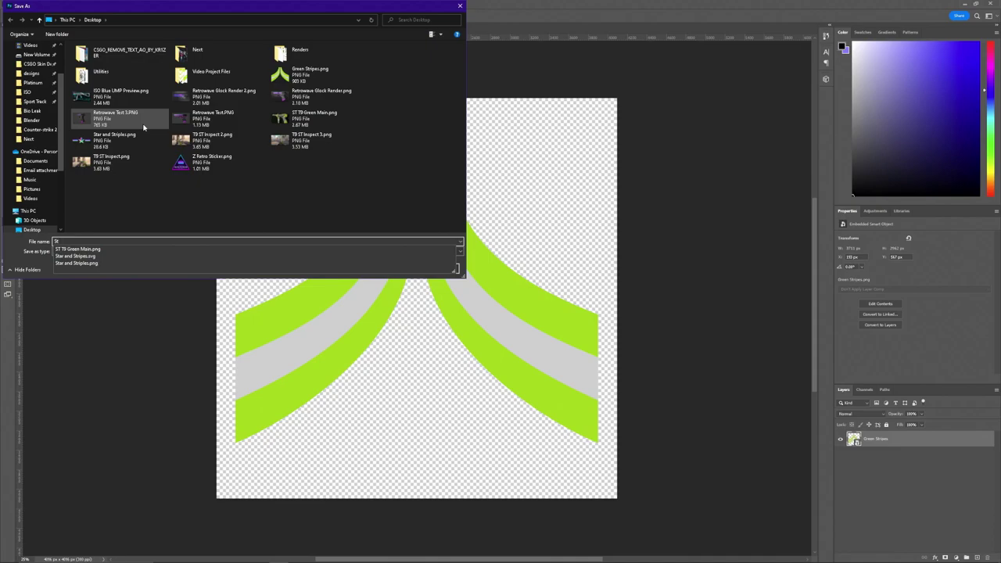
{"action": "type", "text": "er"}
{"action": "key", "text": "Return"}
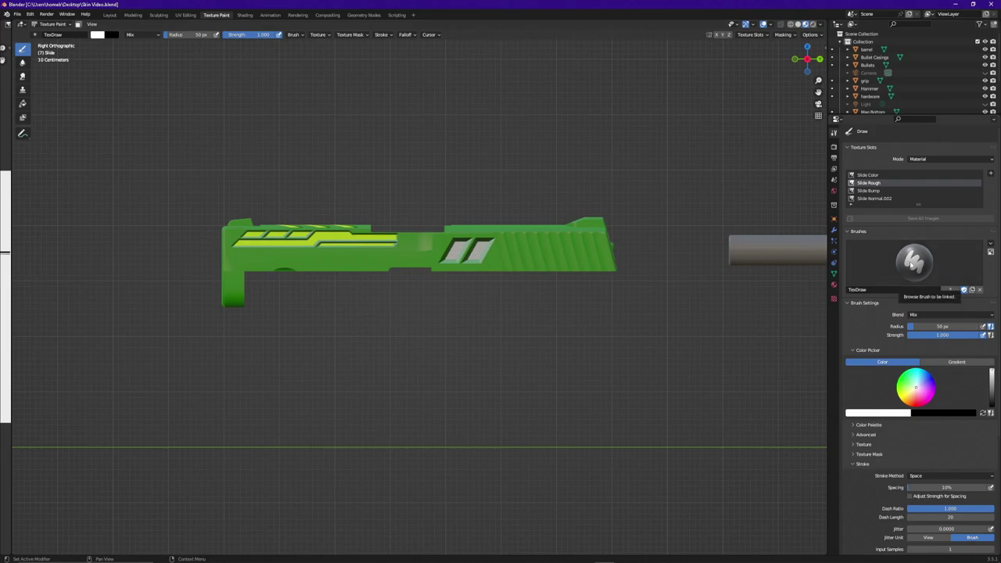
In Blender's Texture Paint workspace, unlink the TexDraw brush and create a new brush named Stencil.
{"action": "left_click", "coordinate": [912, 264]}
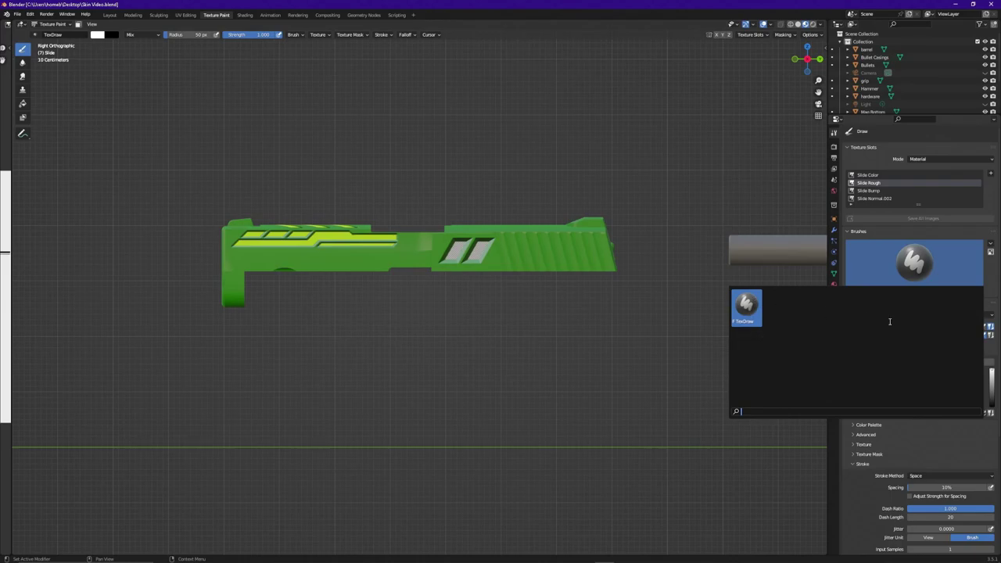
{"action": "left_click", "coordinate": [888, 263]}
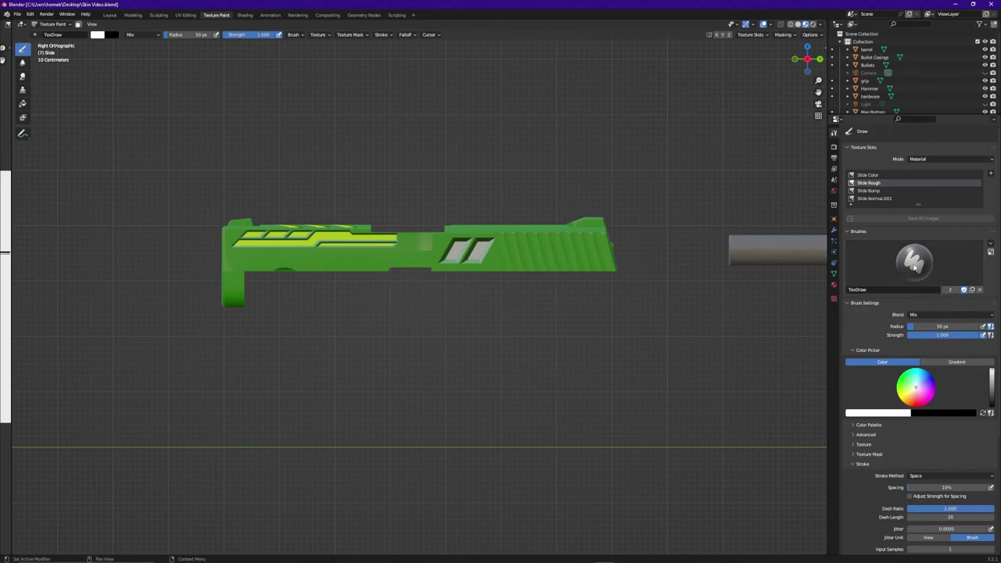
{"action": "left_click", "coordinate": [981, 291]}
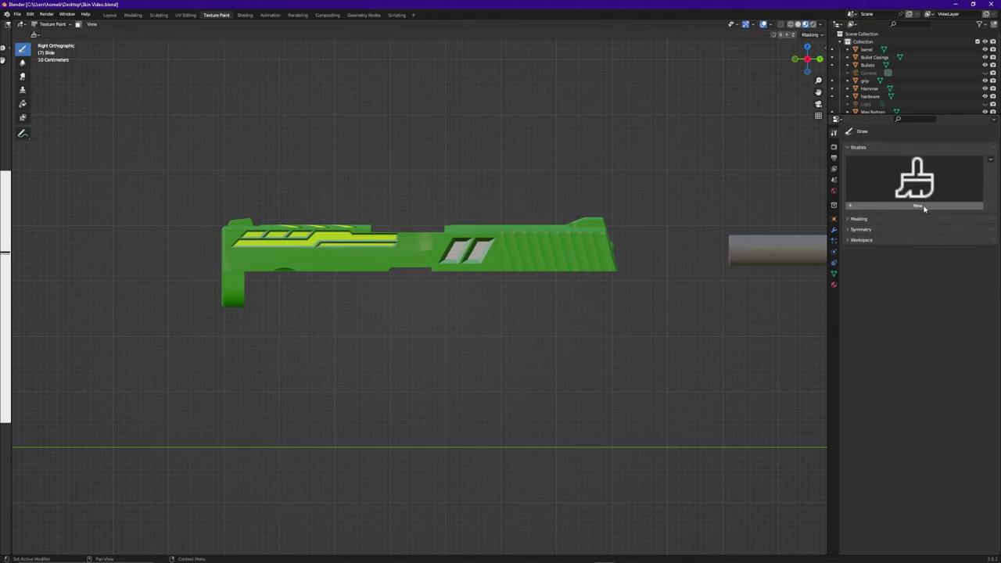
{"action": "left_click", "coordinate": [925, 211]}
{"action": "left_click", "coordinate": [916, 262]}
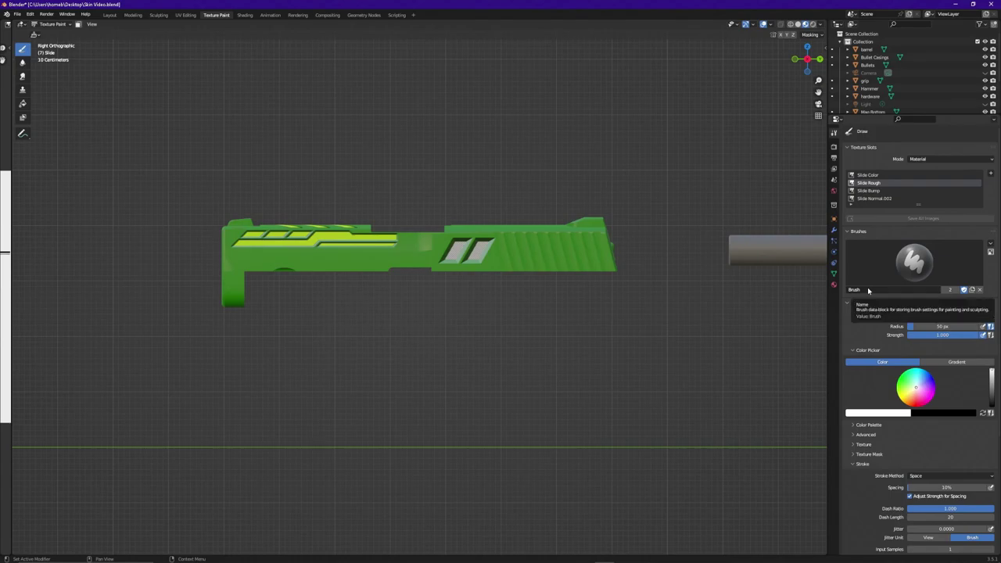
{"action": "left_click", "coordinate": [868, 289]}
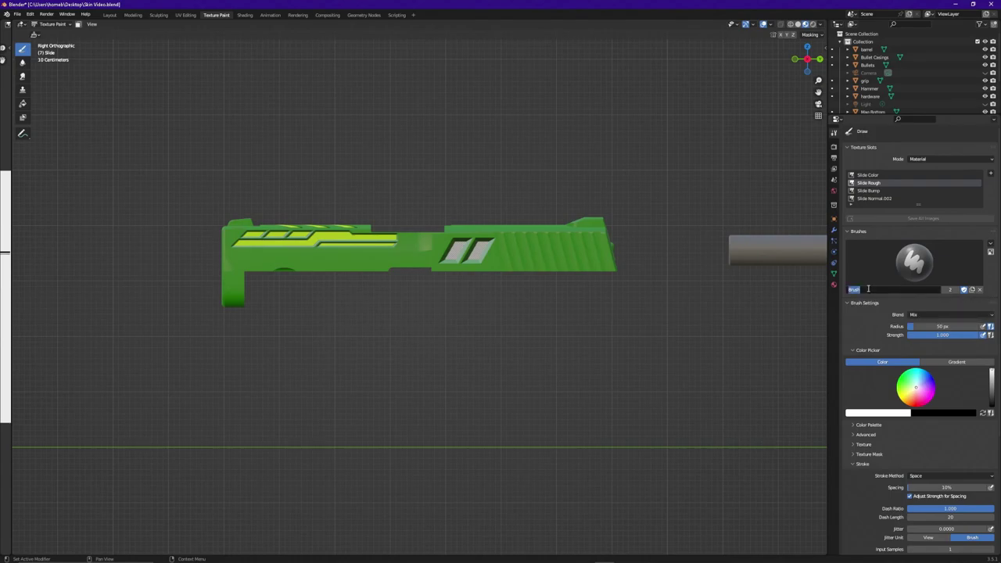
{"action": "type", "text": "Stencil"}
{"action": "key", "text": "Return"}
Add a new texture to the Stencil brush and set its mapping to Stencil.
{"action": "scroll", "coordinate": [900, 345], "scroll_direction": "down", "scroll_amount": 5}
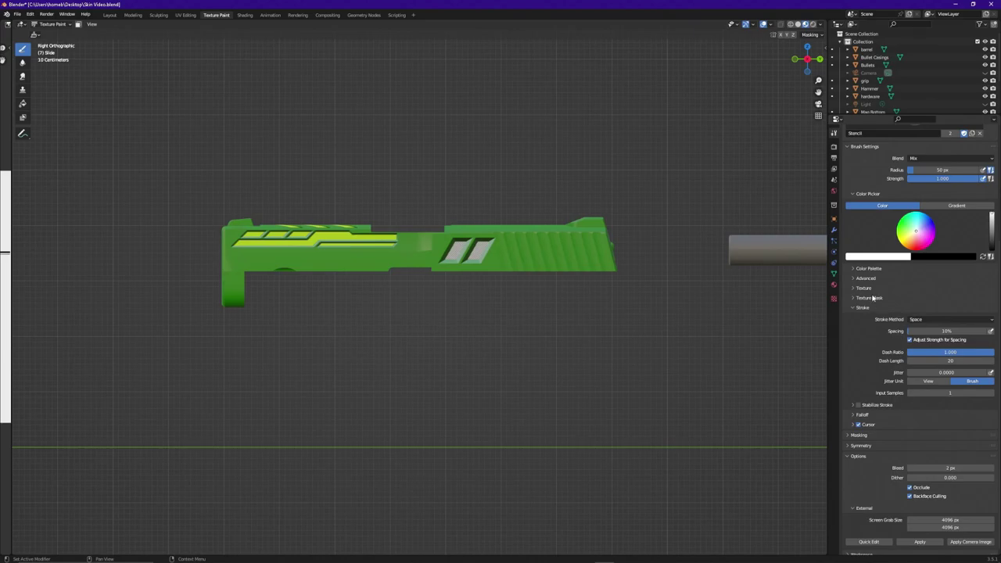
{"action": "left_click", "coordinate": [855, 289]}
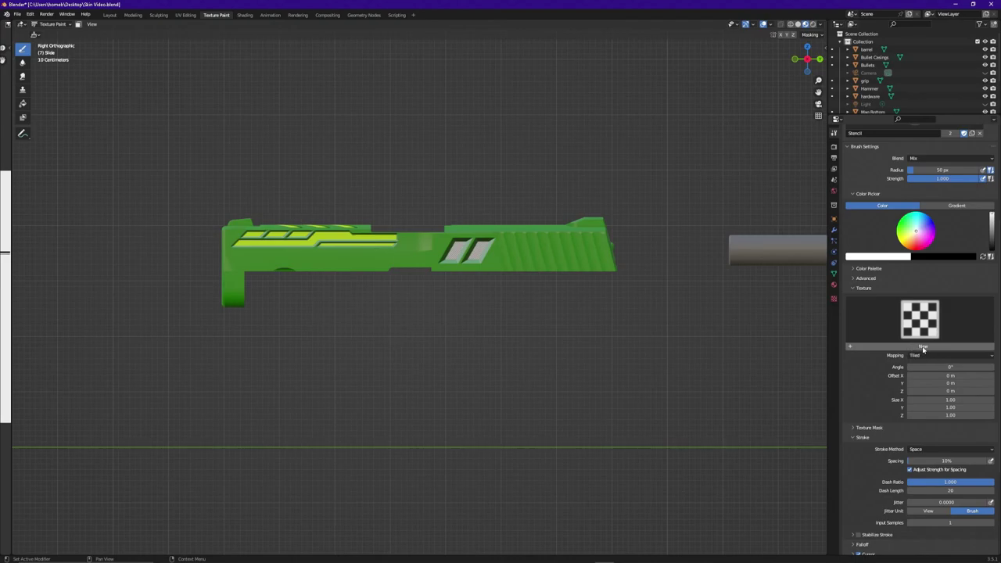
{"action": "left_click", "coordinate": [925, 347]}
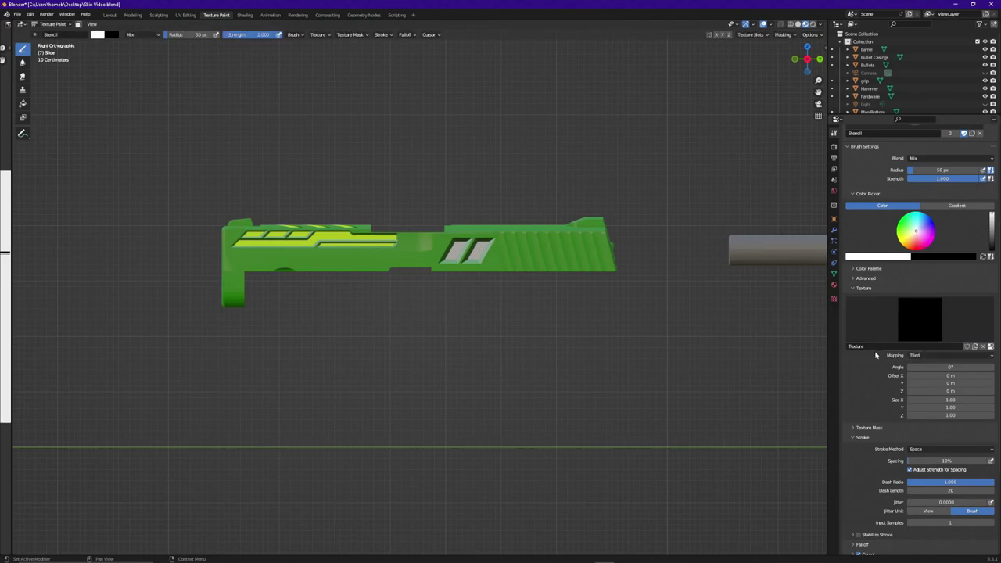
{"action": "left_click", "coordinate": [942, 357]}
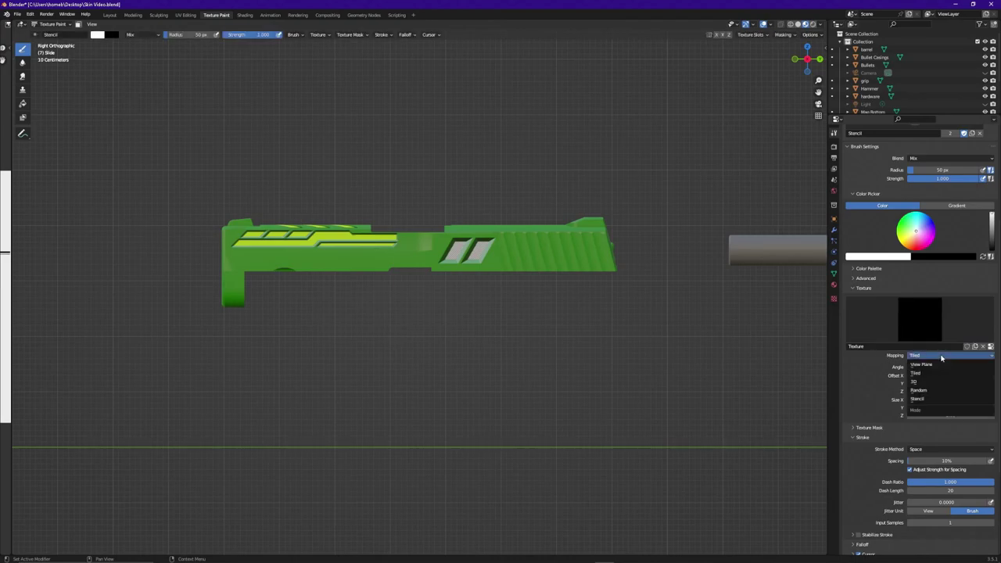
{"action": "left_click", "coordinate": [924, 400]}
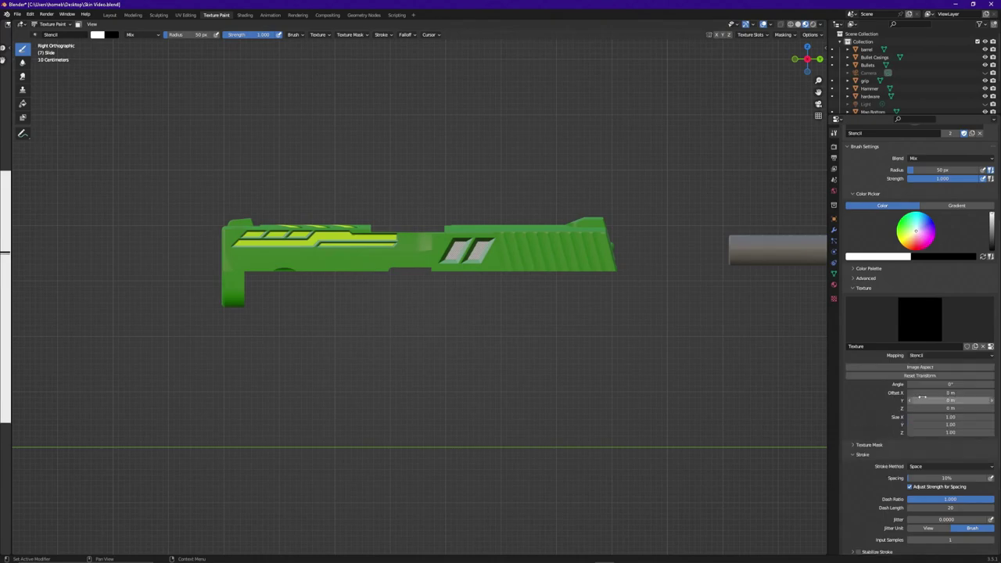
Load Stencil.png from the Desktop as the image of the brush texture.
{"action": "left_click", "coordinate": [834, 300]}
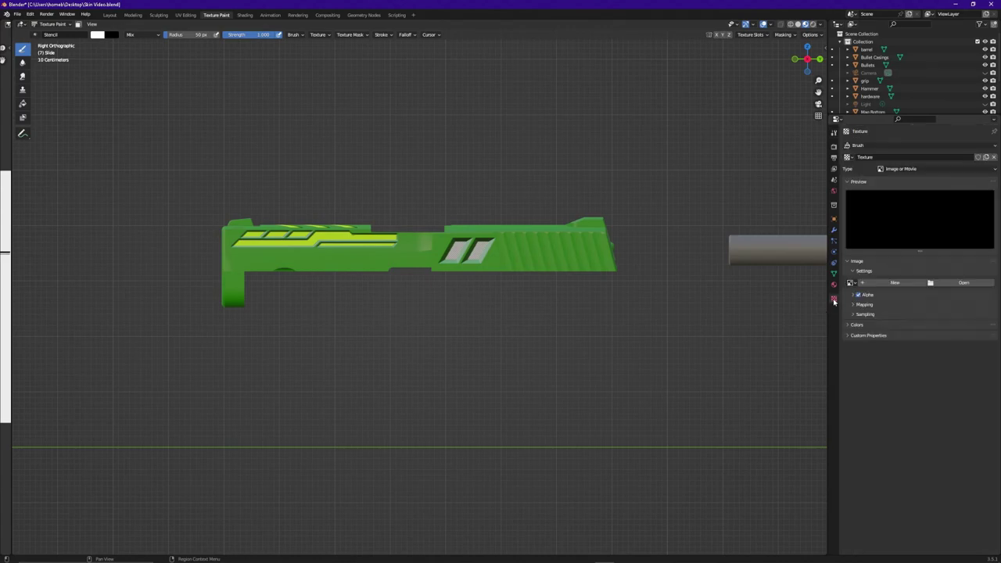
{"action": "left_click", "coordinate": [971, 285]}
{"action": "scroll", "coordinate": [469, 310], "scroll_direction": "down", "scroll_amount": 5}
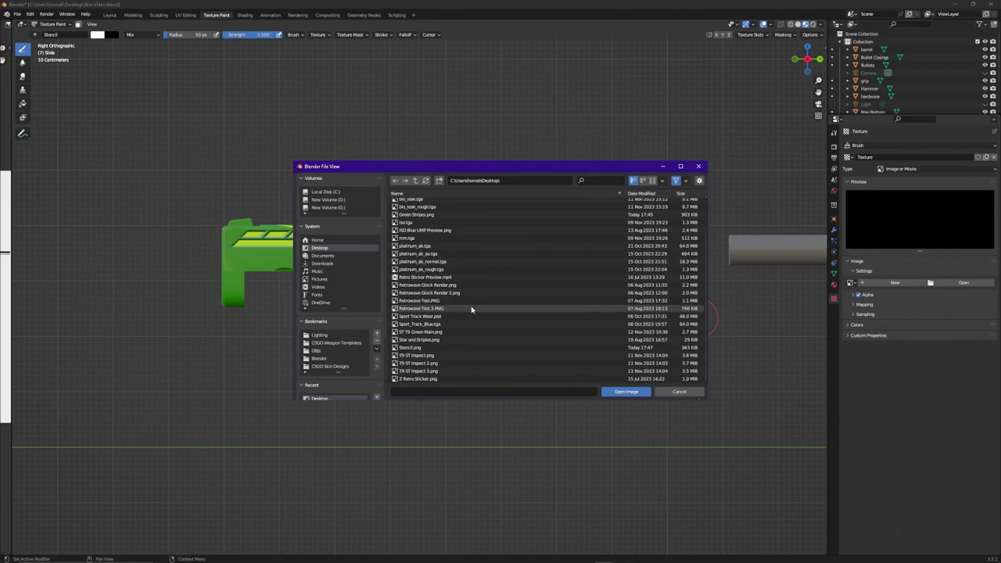
{"action": "double_click", "coordinate": [409, 349]}
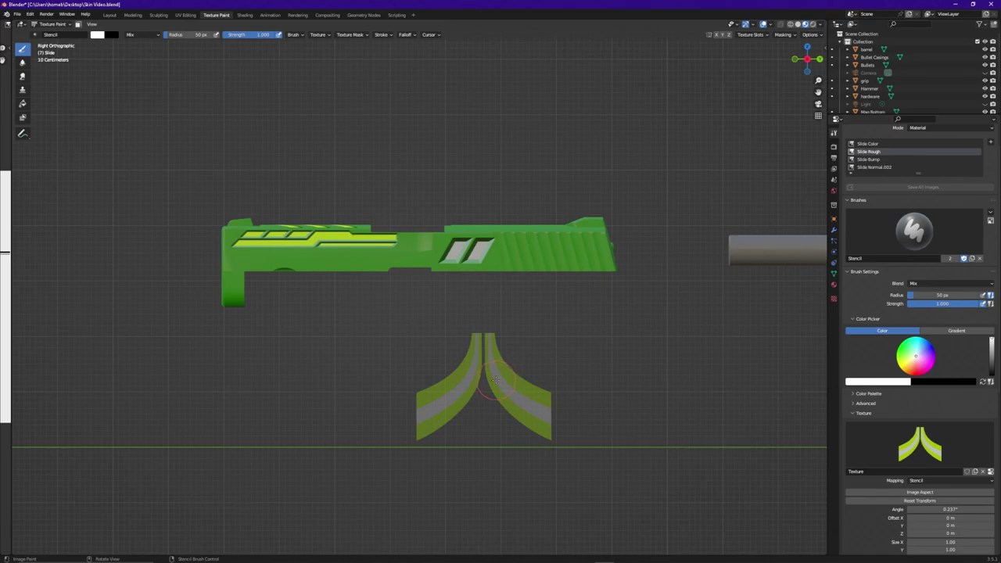
Move and enlarge the stencil overlay below the pistol slide, then rotate it freehand.
{"action": "mouse_move", "coordinate": [496, 380]}
{"action": "left_mouse_down"}
{"action": "mouse_move", "coordinate": [484, 379]}
{"action": "mouse_move", "coordinate": [585, 378]}
{"action": "mouse_move", "coordinate": [468, 379]}
{"action": "left_mouse_up"}
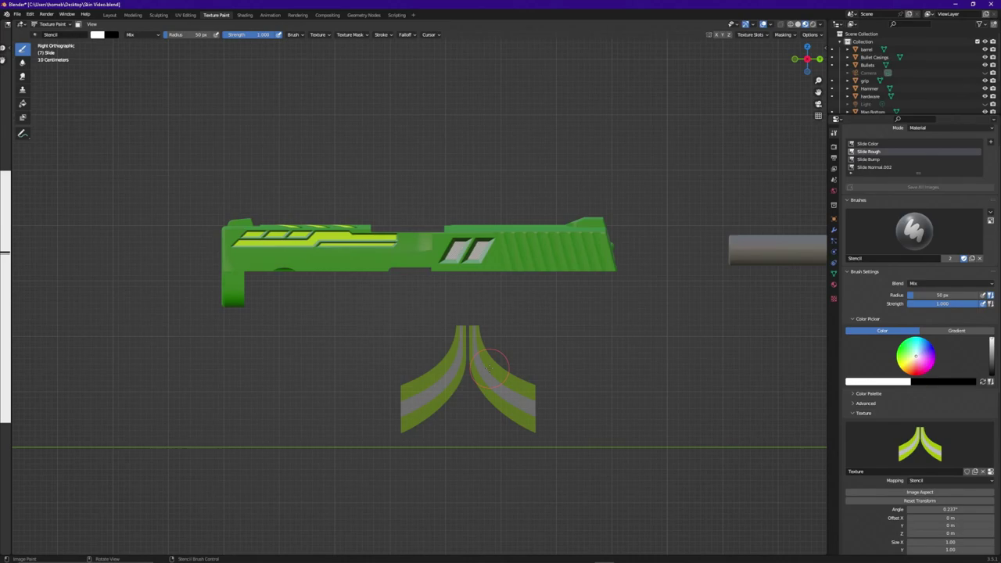
{"action": "key", "text": "shift"}
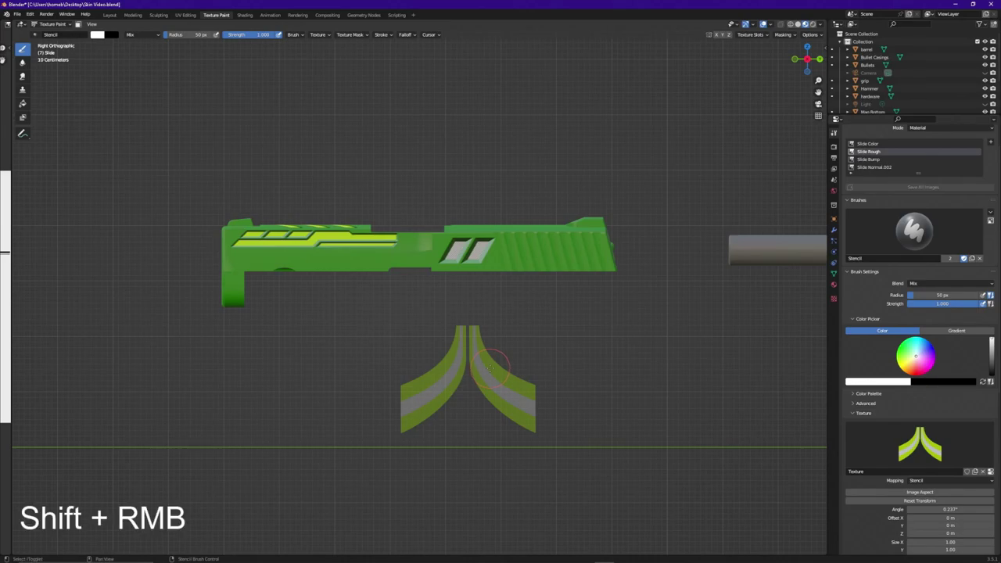
{"action": "mouse_move", "coordinate": [489, 367]}
{"action": "left_mouse_down"}
{"action": "mouse_move", "coordinate": [492, 431]}
{"action": "mouse_move", "coordinate": [485, 395]}
{"action": "mouse_move", "coordinate": [495, 404]}
{"action": "mouse_move", "coordinate": [481, 402]}
{"action": "left_mouse_up"}
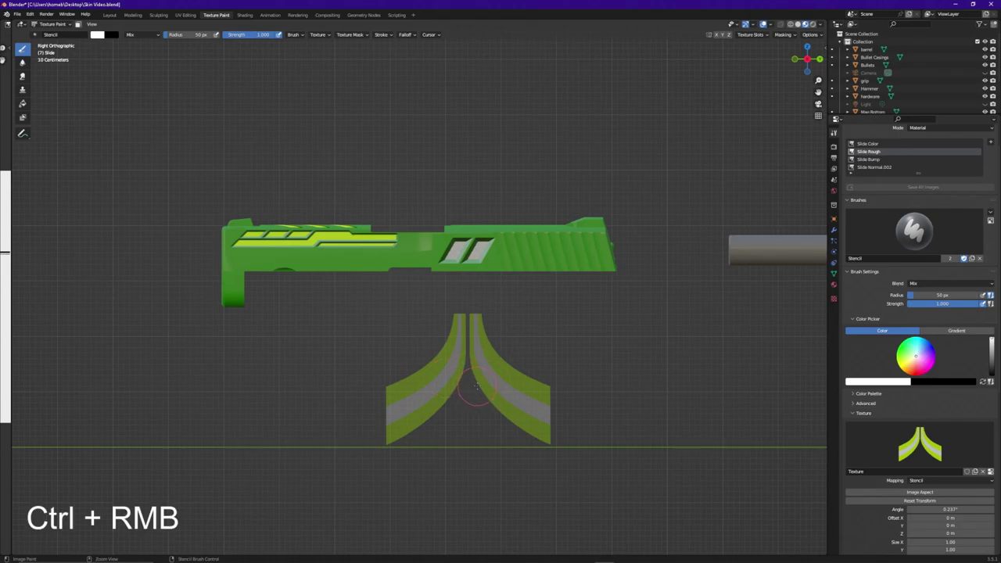
{"action": "left_click_drag", "start_coordinate": [476, 386], "coordinate": [567, 445]}
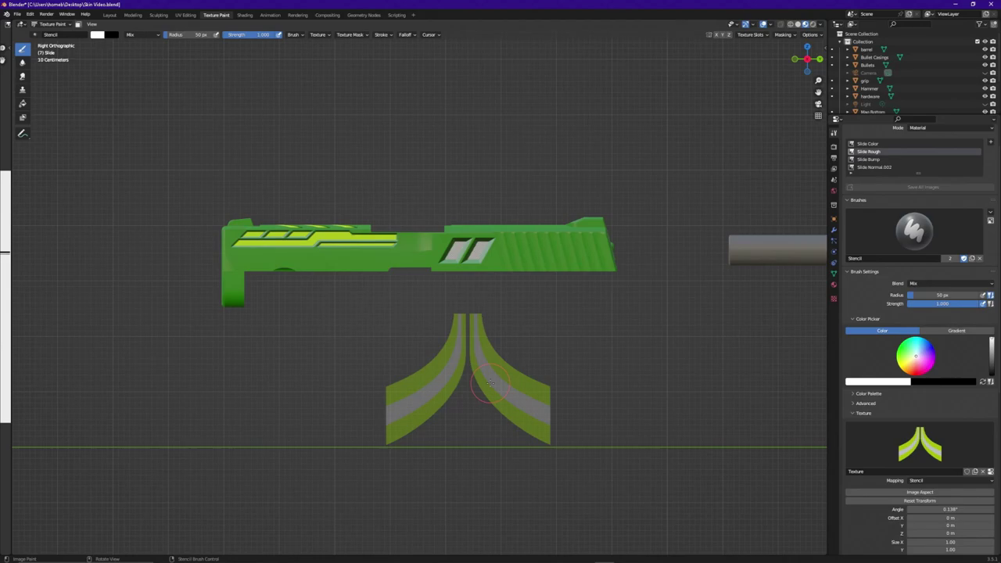
Rotate the stencil to about 6.9° with the brush angle control, trying fine and snapped increments.
{"action": "key", "text": "ctrl+f"}
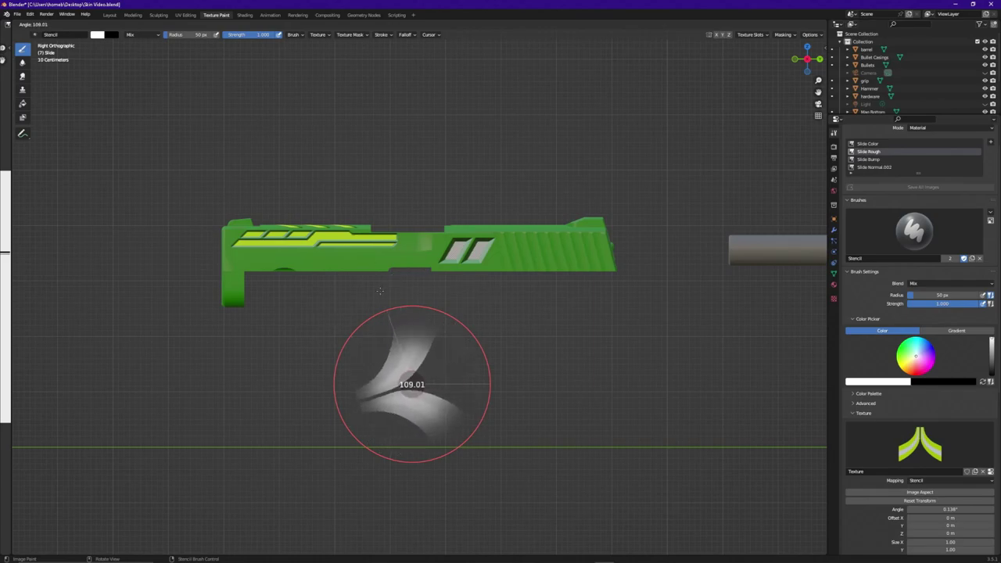
{"action": "key", "text": "shift"}
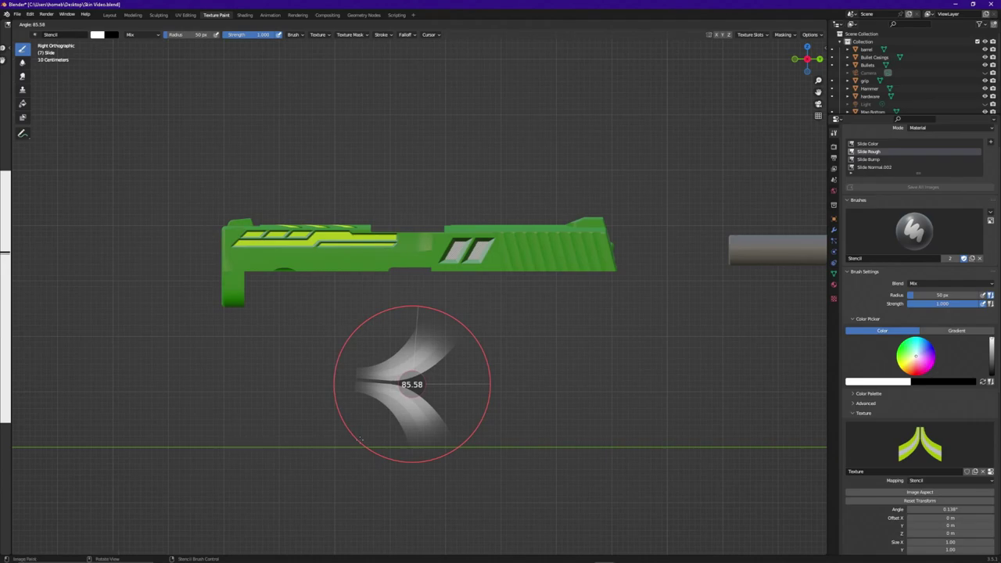
{"action": "key", "text": "ctrl"}
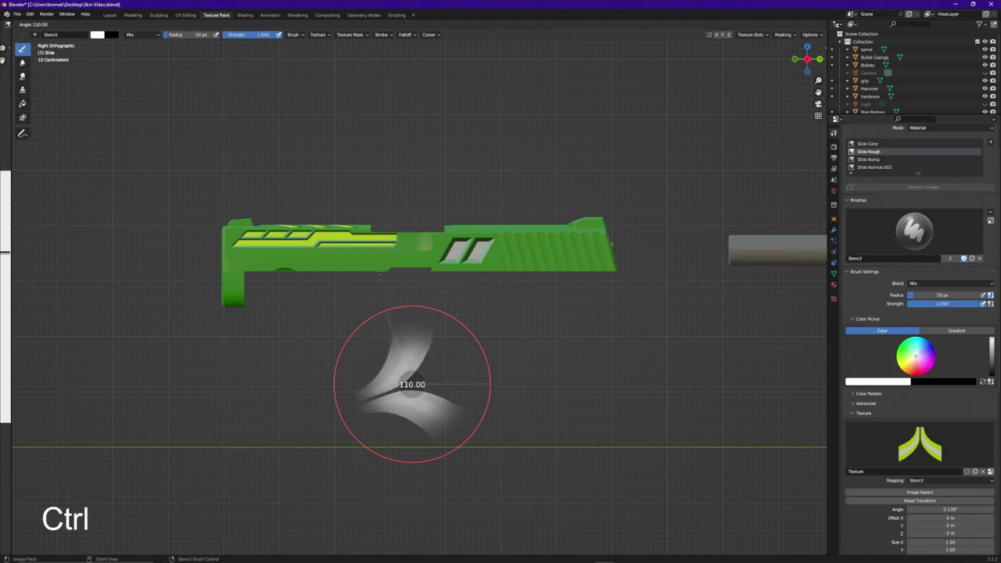
{"action": "left_click", "coordinate": [536, 363]}
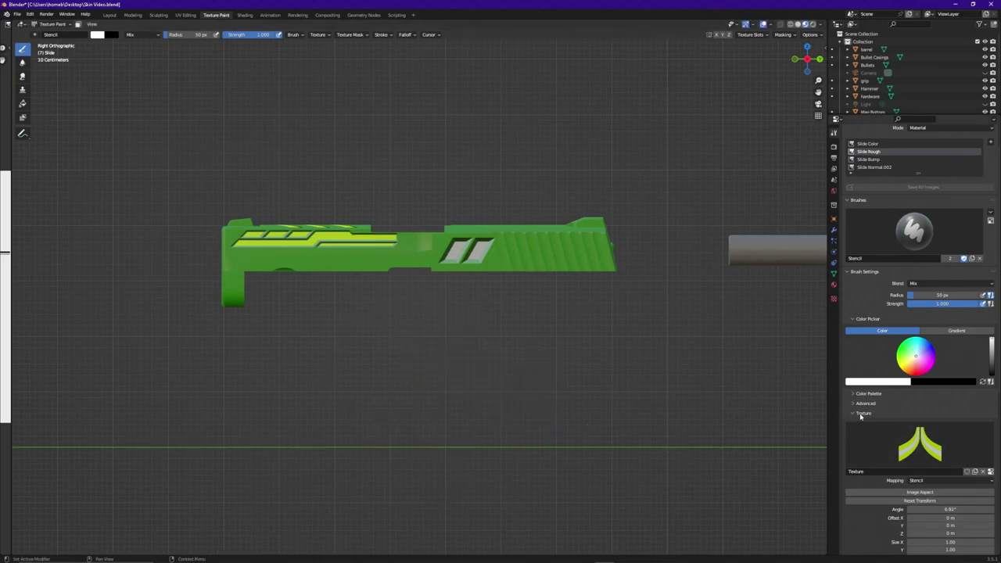
Set the brush texture's angle to exactly 270°.
{"action": "left_click", "coordinate": [935, 509]}
{"action": "type", "text": "2"}
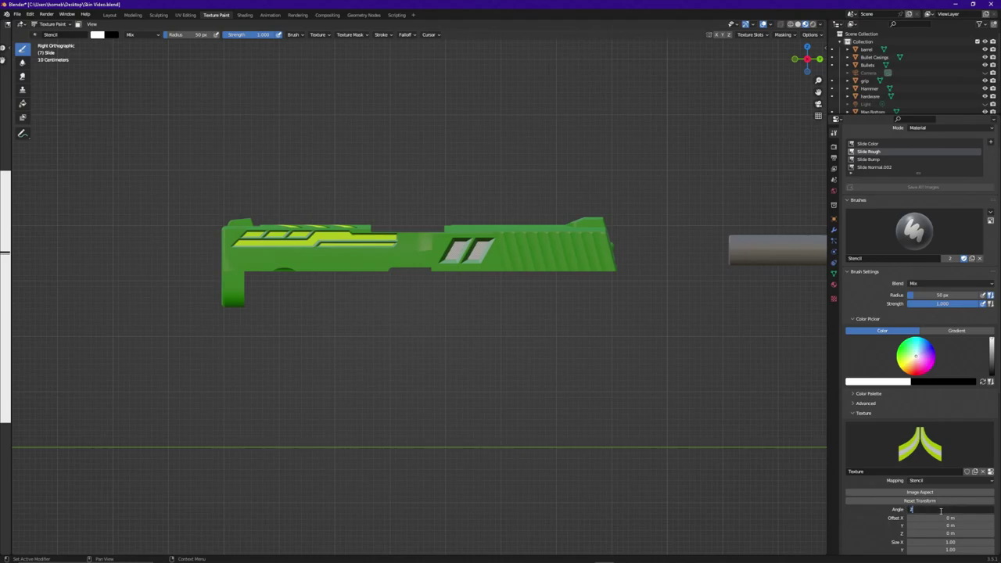
{"action": "type", "text": "70"}
{"action": "key", "text": "Return"}
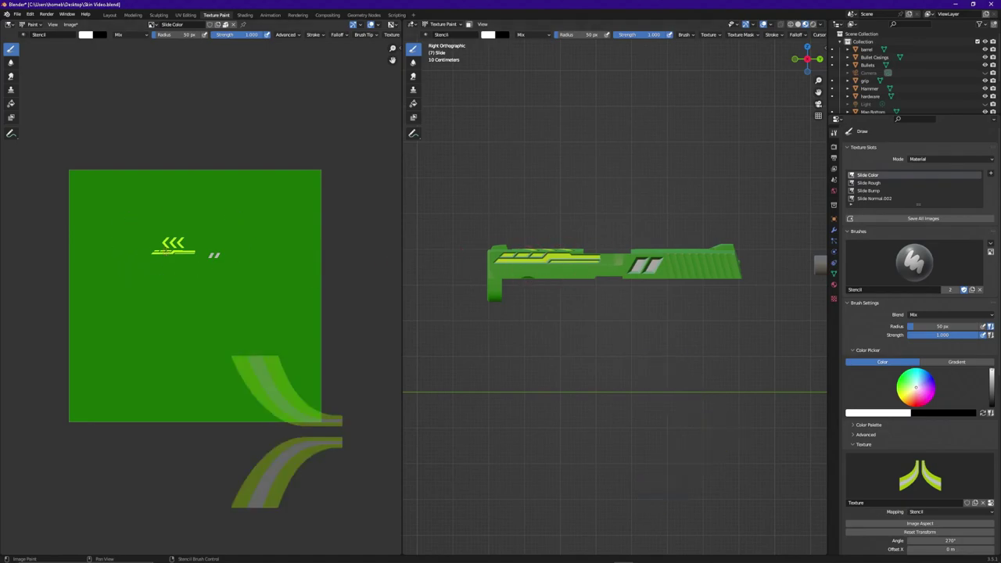
Reveal all hidden UV faces of the slide in the UV editor.
{"action": "left_click", "coordinate": [185, 15]}
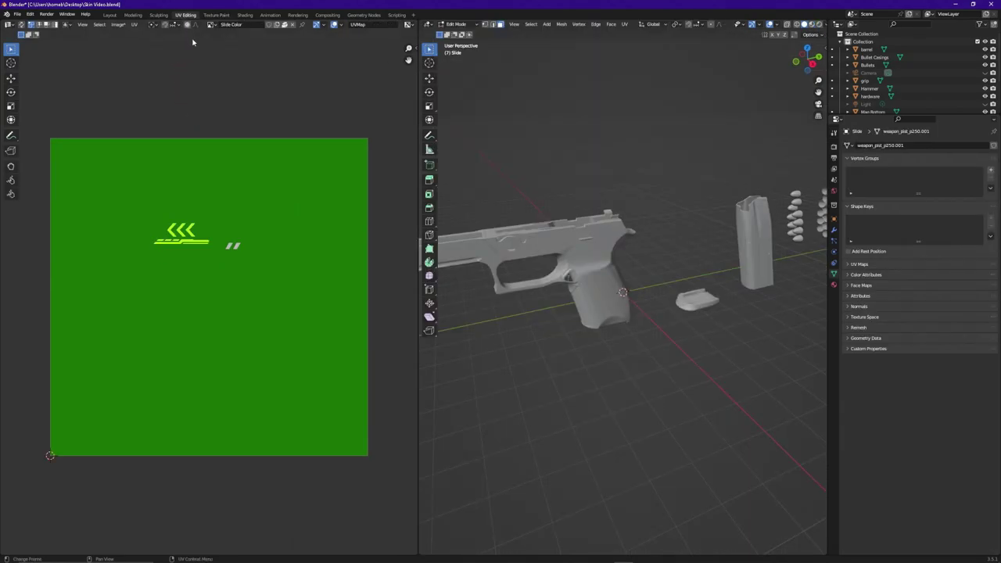
{"action": "left_click", "coordinate": [135, 26]}
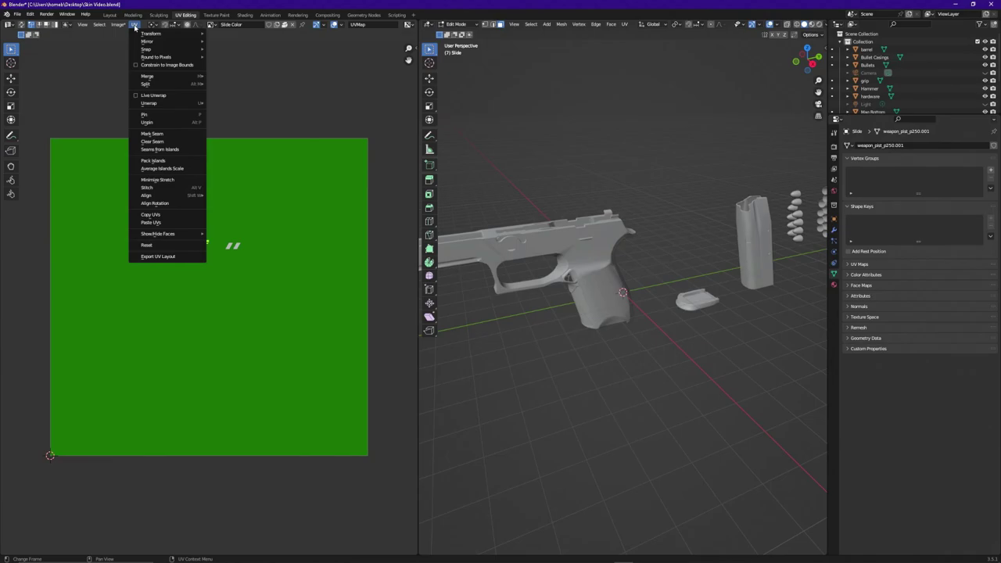
{"action": "mouse_move", "coordinate": [153, 236]}
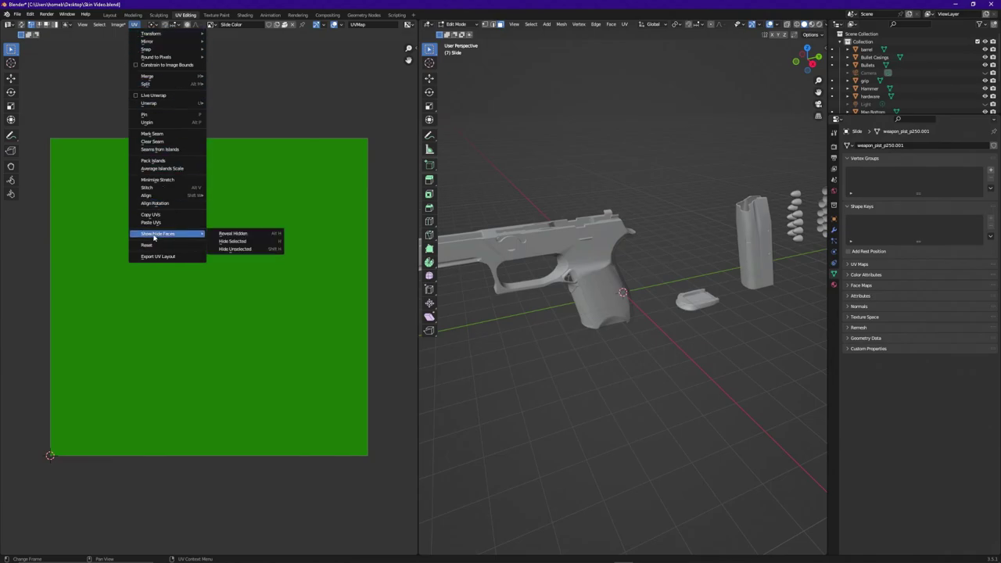
{"action": "left_click", "coordinate": [236, 235]}
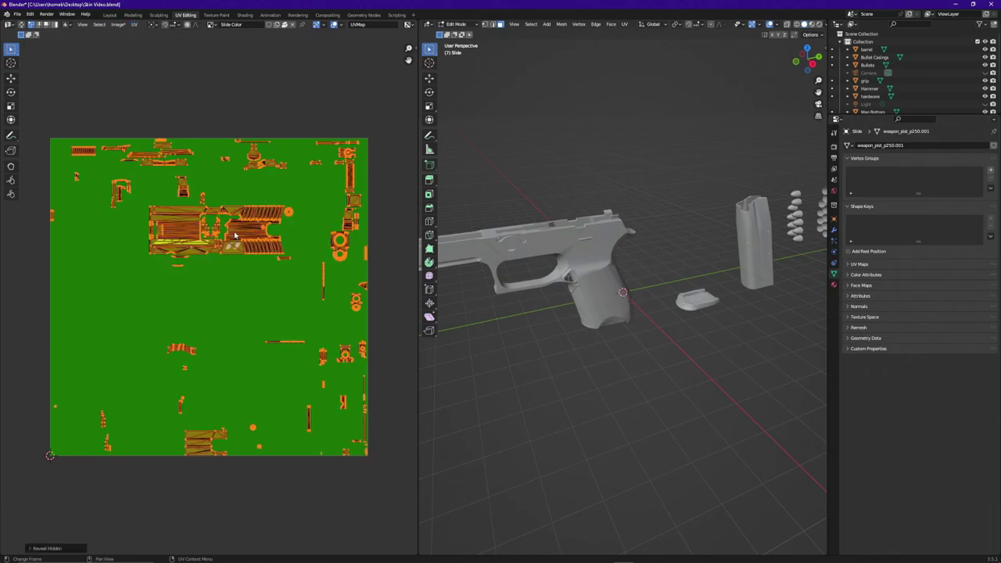
Position the stencil over the rear of the slide's UV layout and paint both curved stripes onto the Slide Color texture, checking the 3D model.
{"action": "left_click", "coordinate": [216, 15]}
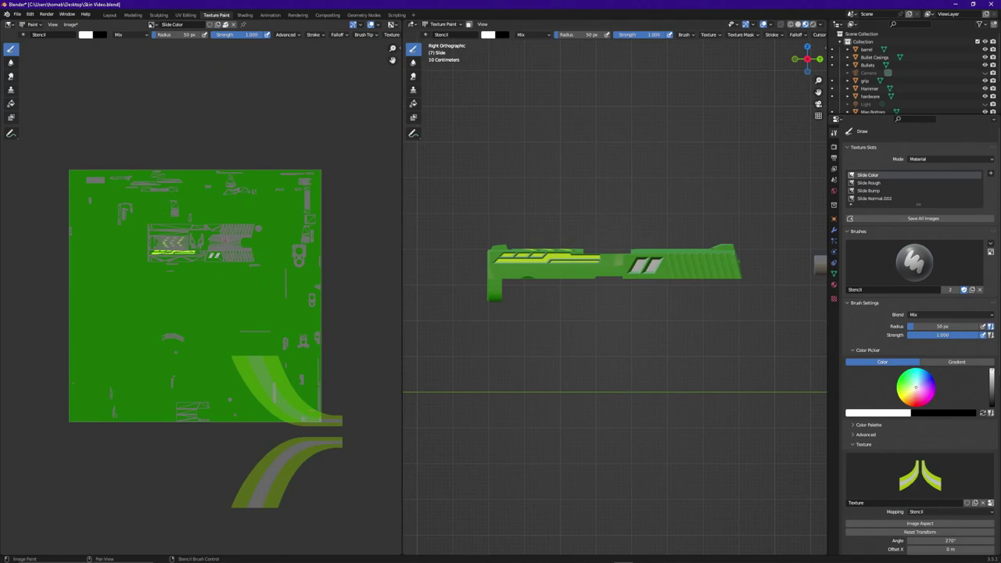
{"action": "scroll", "coordinate": [218, 252], "scroll_direction": "up", "scroll_amount": 5}
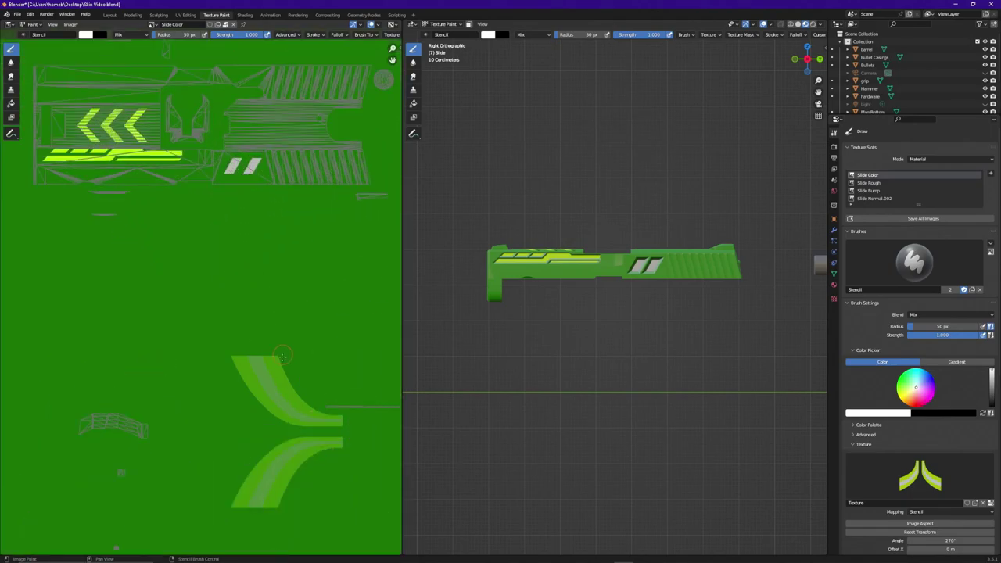
{"action": "mouse_move", "coordinate": [283, 356]}
{"action": "left_mouse_down"}
{"action": "mouse_move", "coordinate": [321, 119]}
{"action": "mouse_move", "coordinate": [311, 97]}
{"action": "mouse_move", "coordinate": [303, 104]}
{"action": "left_mouse_up"}
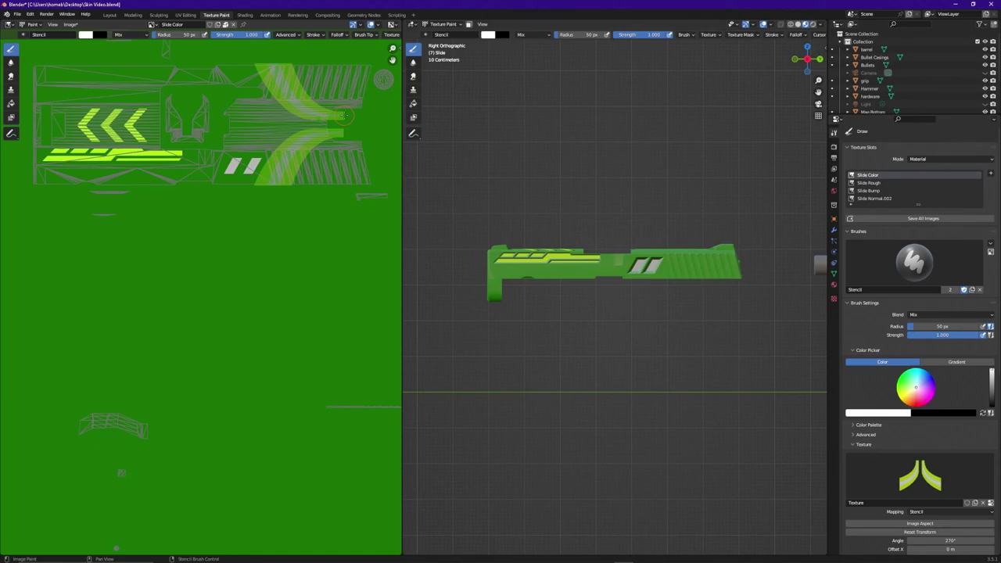
{"action": "mouse_move", "coordinate": [344, 115]}
{"action": "left_mouse_down"}
{"action": "mouse_move", "coordinate": [306, 111]}
{"action": "mouse_move", "coordinate": [275, 70]}
{"action": "mouse_move", "coordinate": [291, 62]}
{"action": "mouse_move", "coordinate": [285, 75]}
{"action": "left_mouse_up"}
{"action": "mouse_move", "coordinate": [315, 114]}
{"action": "left_mouse_down"}
{"action": "mouse_move", "coordinate": [272, 143]}
{"action": "mouse_move", "coordinate": [258, 183]}
{"action": "left_mouse_up"}
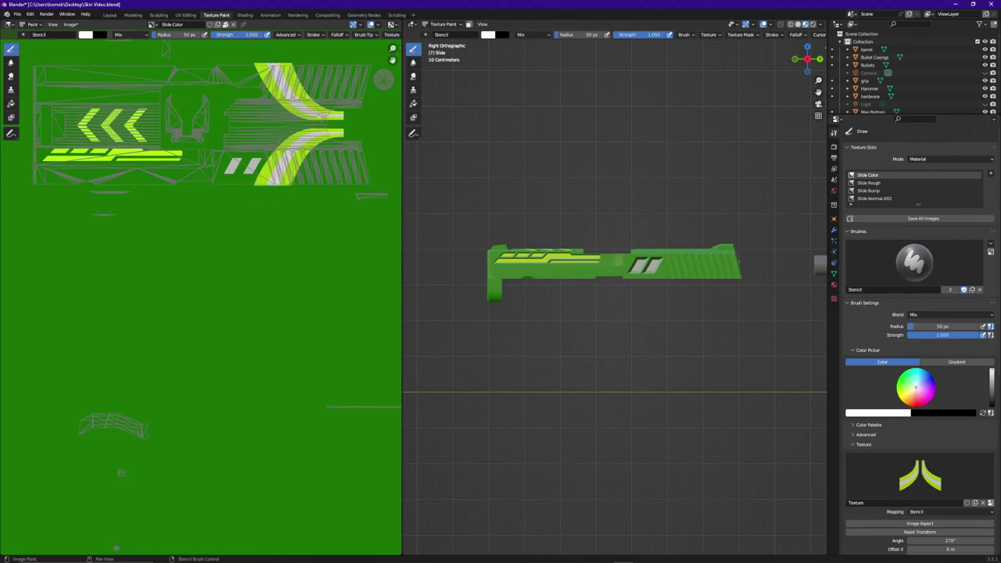
{"action": "mouse_move", "coordinate": [631, 346]}
{"action": "left_mouse_down"}
{"action": "mouse_move", "coordinate": [607, 374]}
{"action": "mouse_move", "coordinate": [638, 360]}
{"action": "left_mouse_up"}
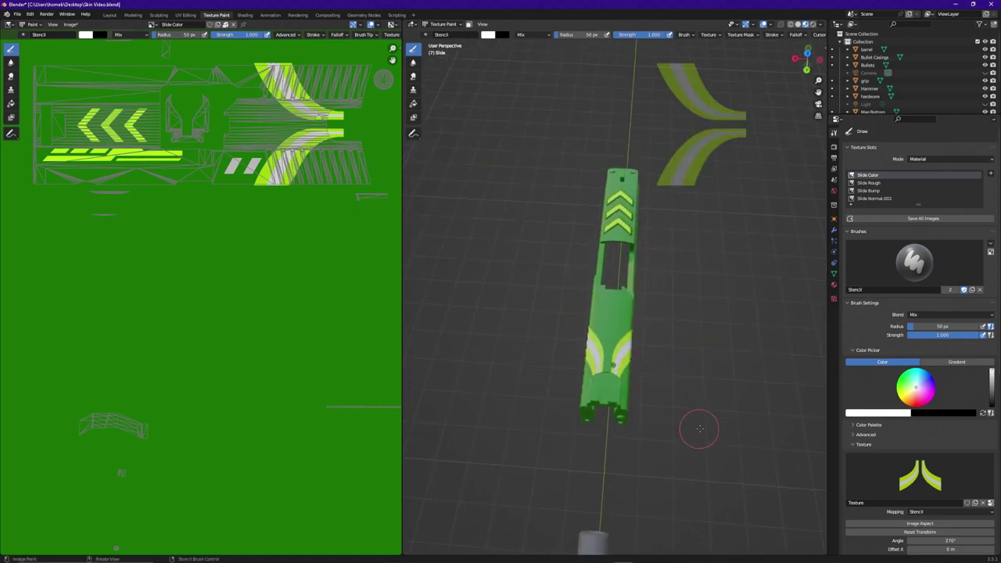
{"action": "left_click_drag", "start_coordinate": [699, 429], "coordinate": [742, 393]}
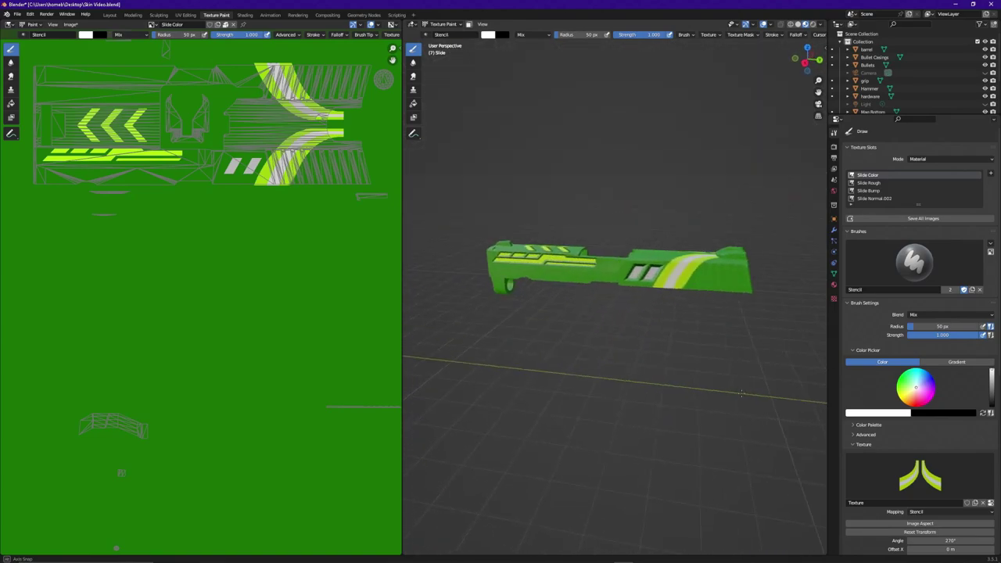
{"action": "scroll", "coordinate": [178, 205], "scroll_direction": "down", "scroll_amount": 2}
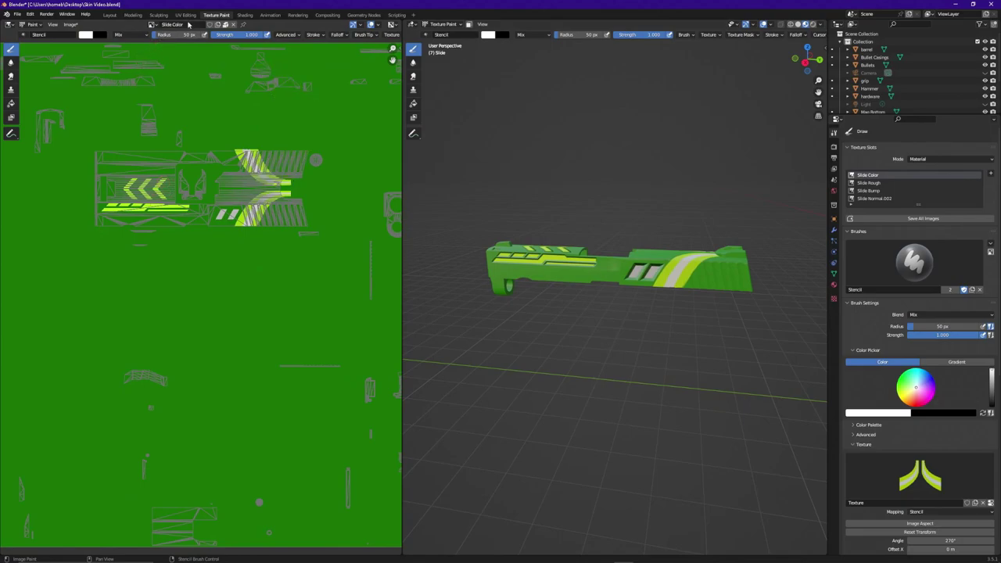
Hide the selected UV faces of the slide and return to texture painting.
{"action": "left_click", "coordinate": [186, 14]}
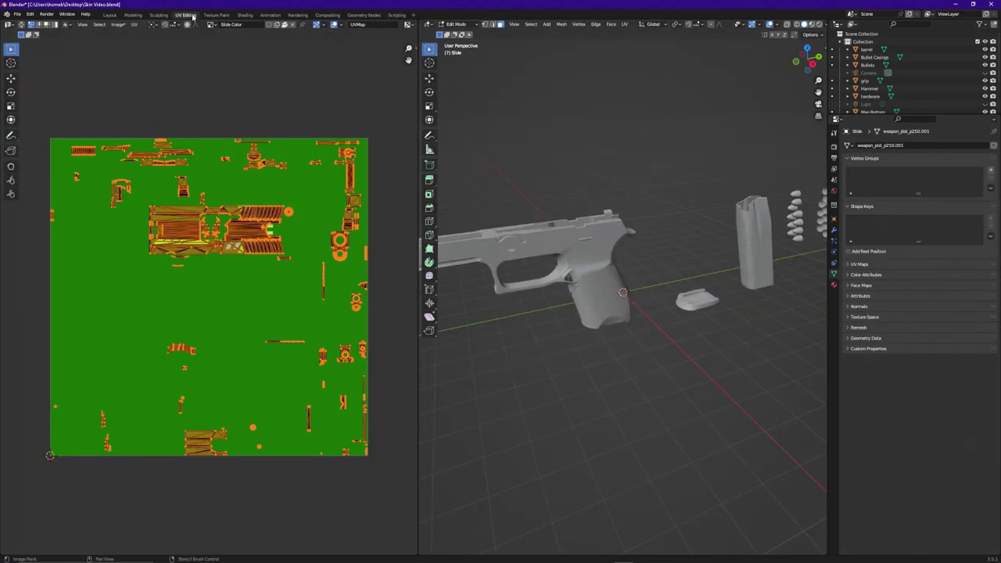
{"action": "left_click", "coordinate": [134, 25]}
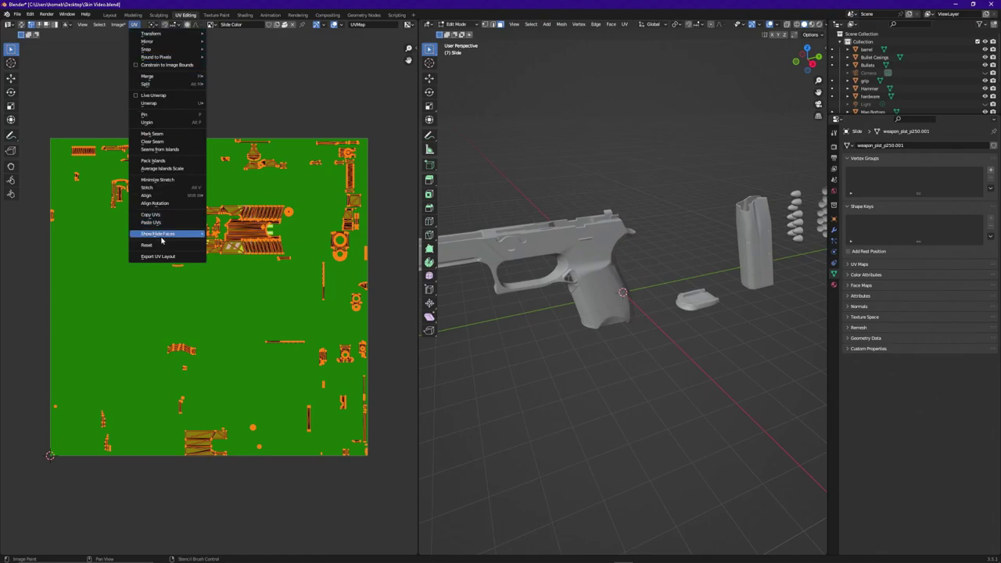
{"action": "mouse_move", "coordinate": [156, 235]}
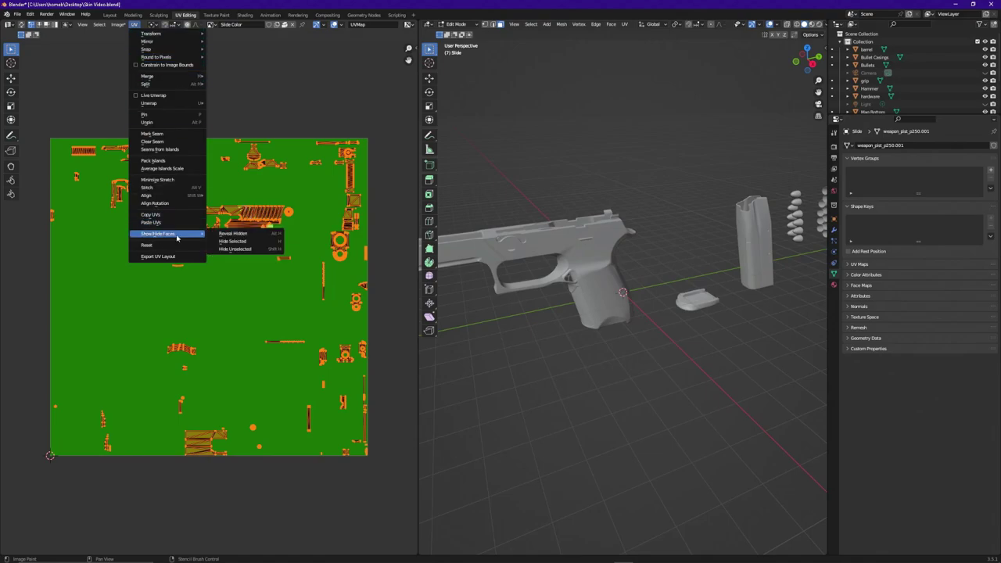
{"action": "left_click", "coordinate": [231, 241]}
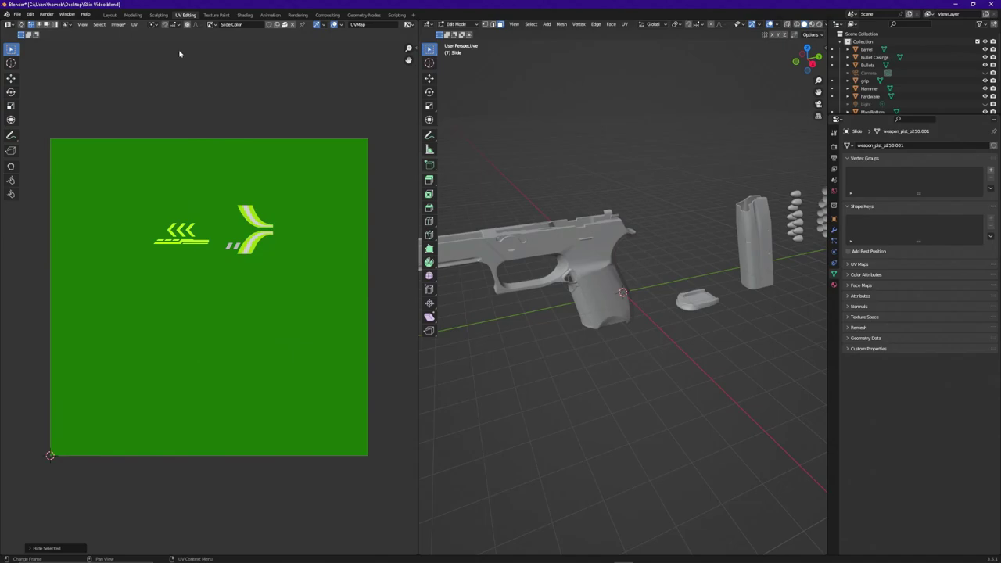
{"action": "left_click", "coordinate": [216, 15]}
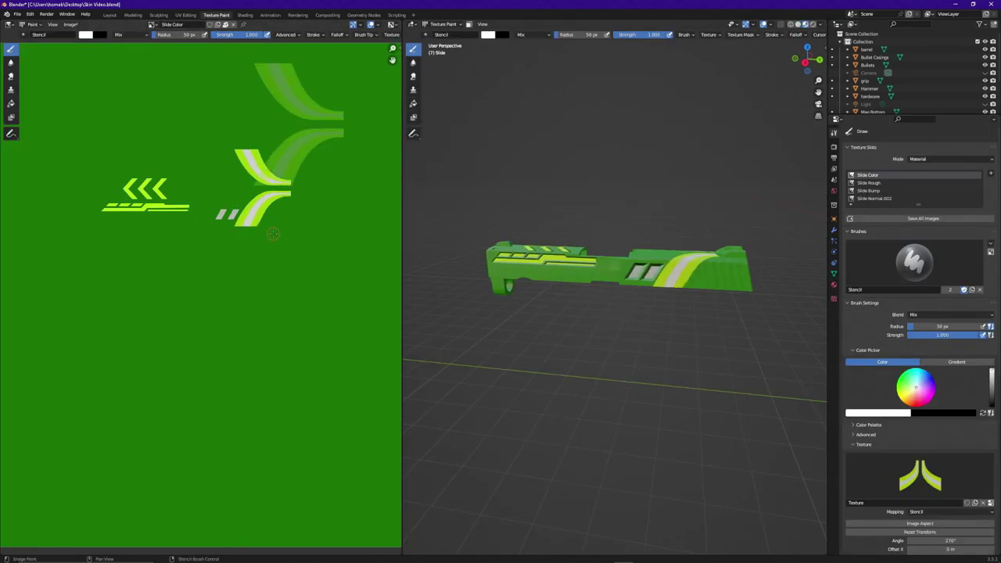
{"action": "scroll", "coordinate": [273, 233], "scroll_direction": "down", "scroll_amount": 2}
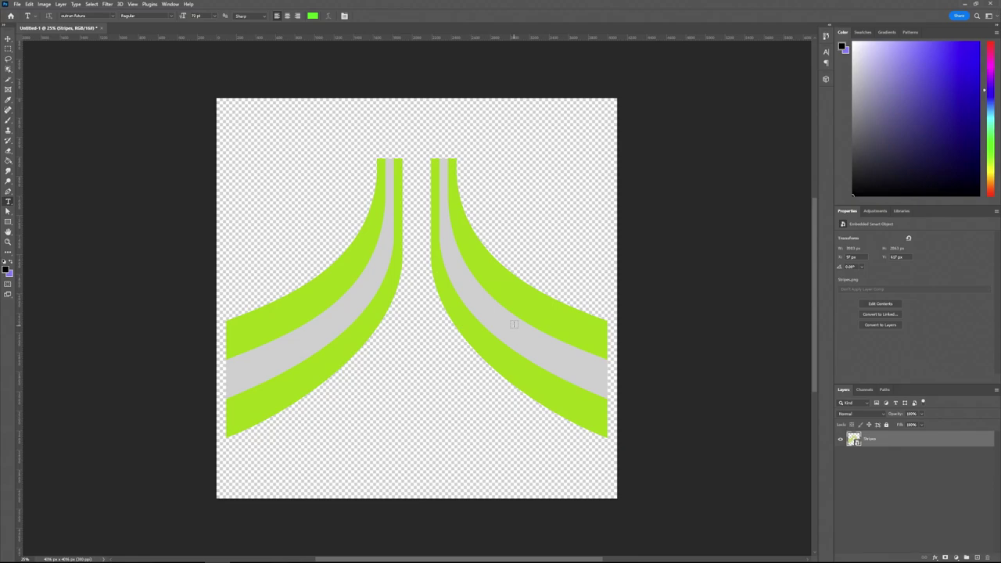
In Photoshop, apply a Color Overlay layer style to the Stripes layer in dark grey, about 3e3e3e, at normal blending.
{"action": "right_click", "coordinate": [894, 441]}
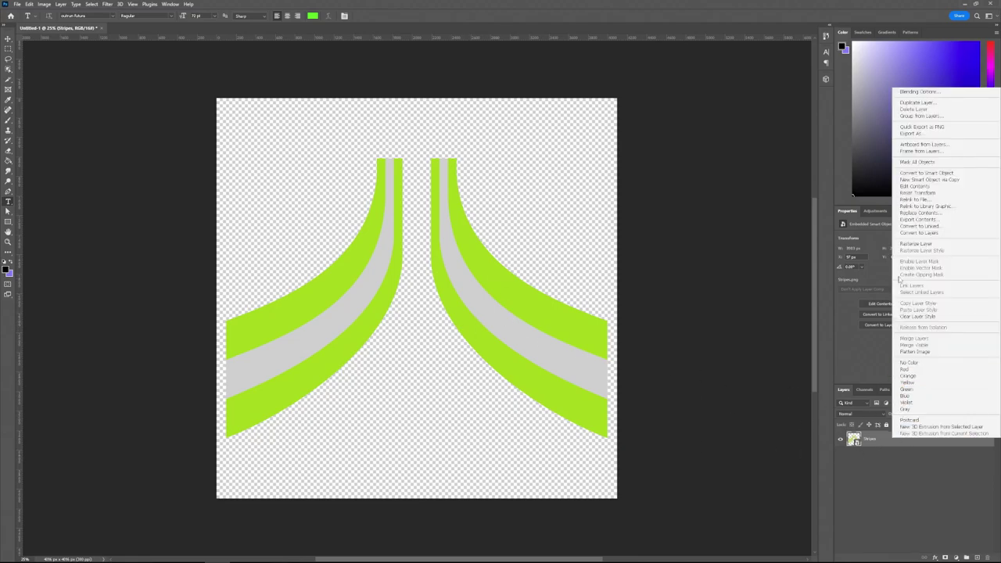
{"action": "left_click", "coordinate": [921, 93]}
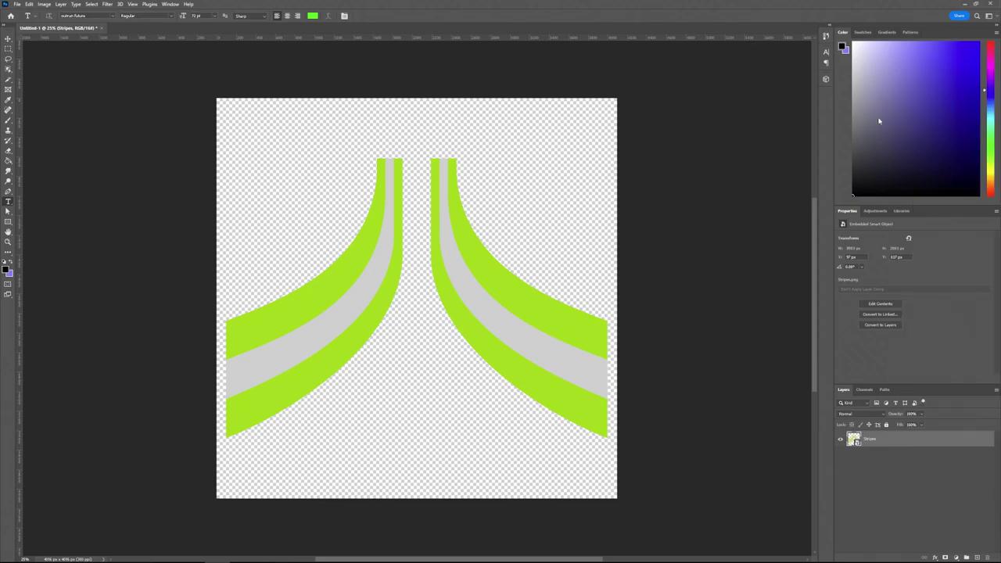
{"action": "left_click", "coordinate": [700, 316]}
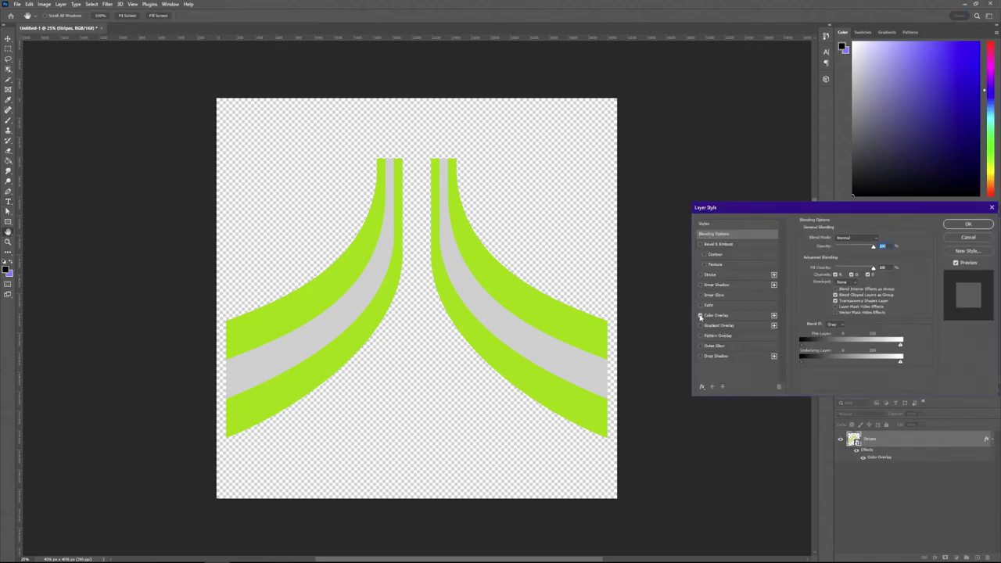
{"action": "left_click", "coordinate": [723, 315]}
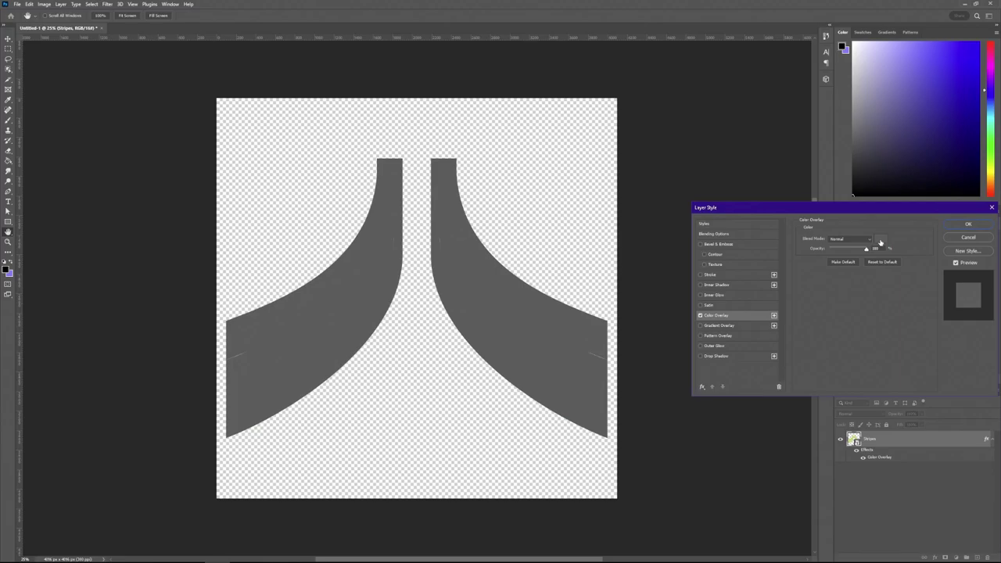
{"action": "left_click", "coordinate": [880, 239]}
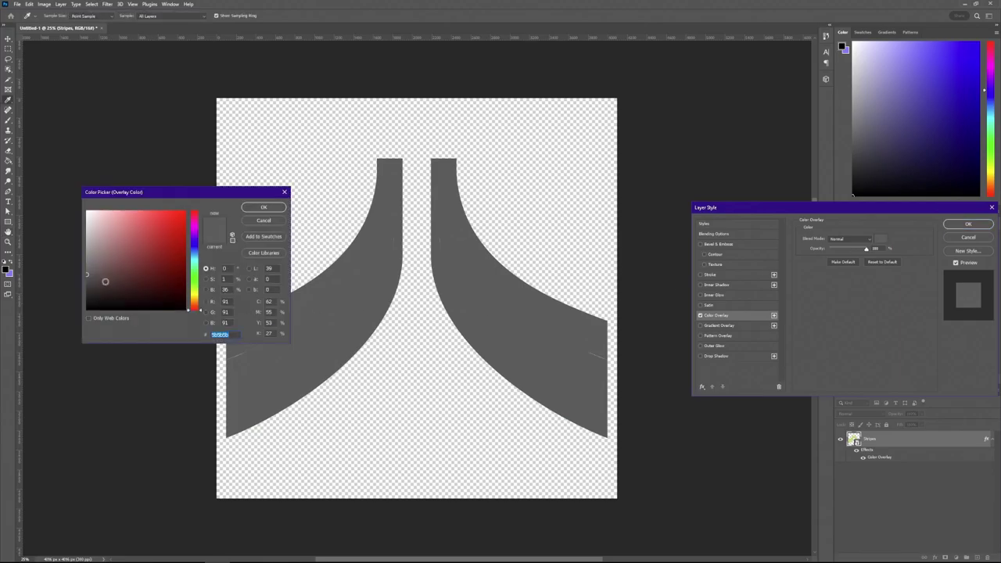
{"action": "left_click_drag", "start_coordinate": [87, 274], "coordinate": [86, 288]}
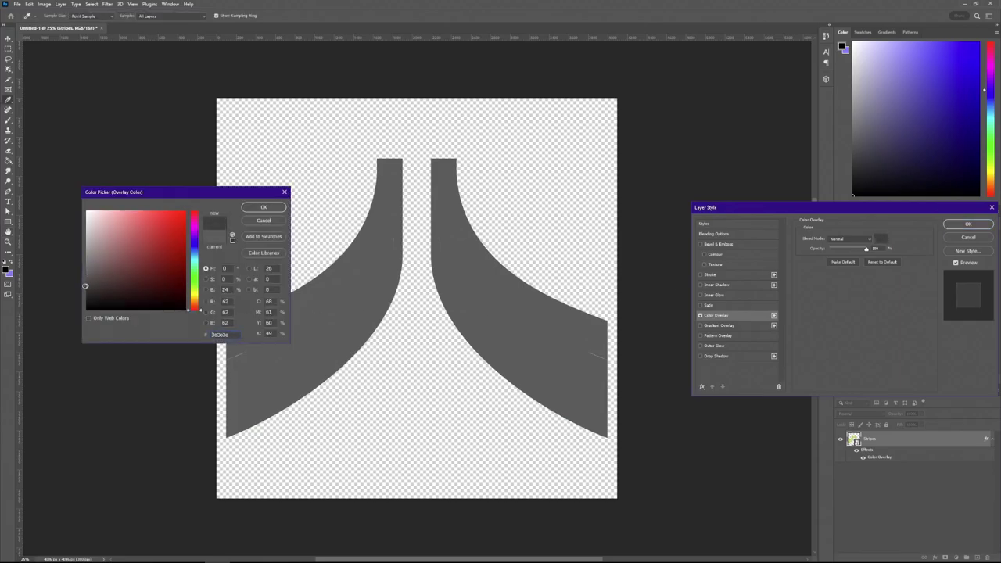
{"action": "left_click", "coordinate": [264, 208]}
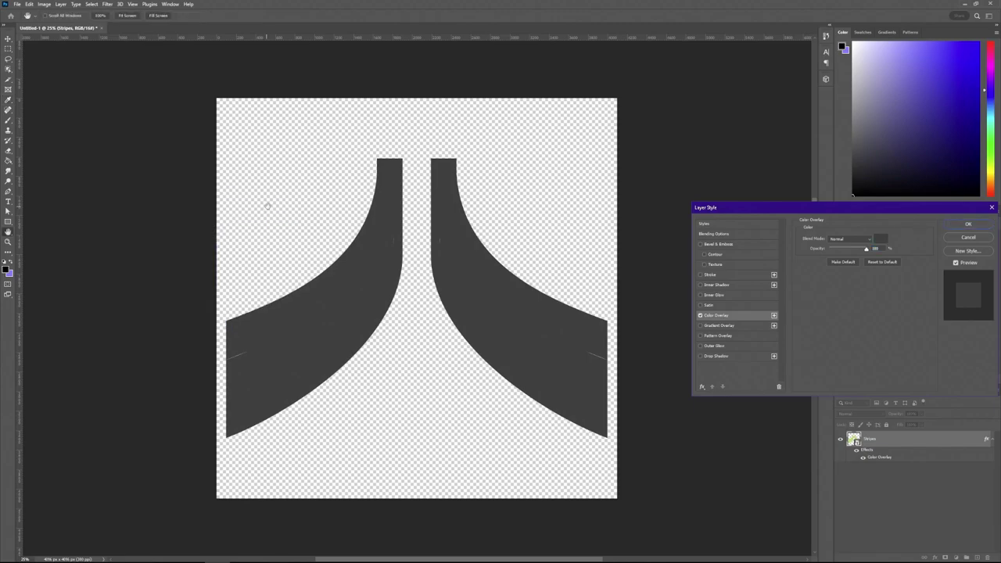
{"action": "left_click", "coordinate": [969, 225]}
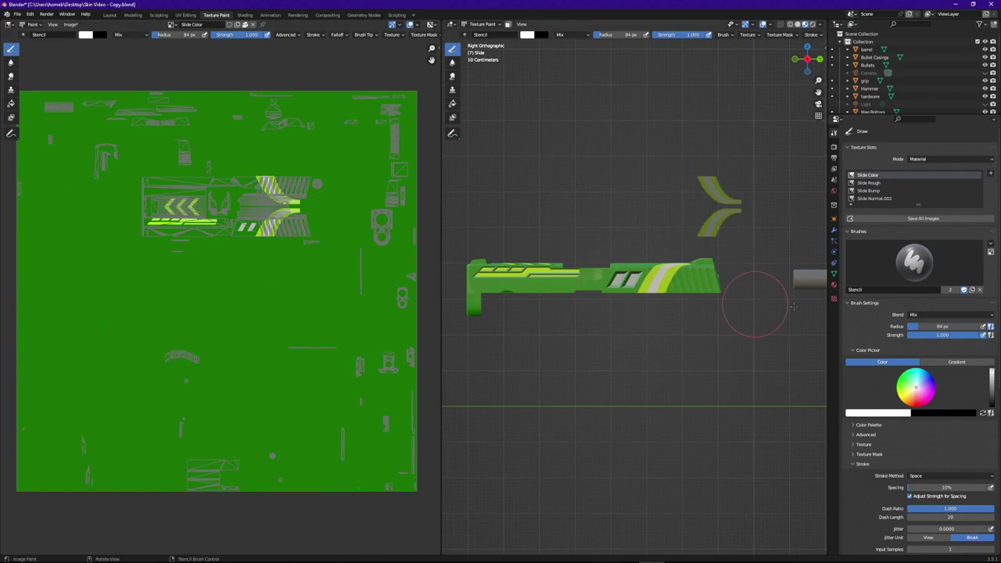
In Blender, replace the brush texture's image with Stencil Rough.png from the Desktop.
{"action": "left_click", "coordinate": [834, 300]}
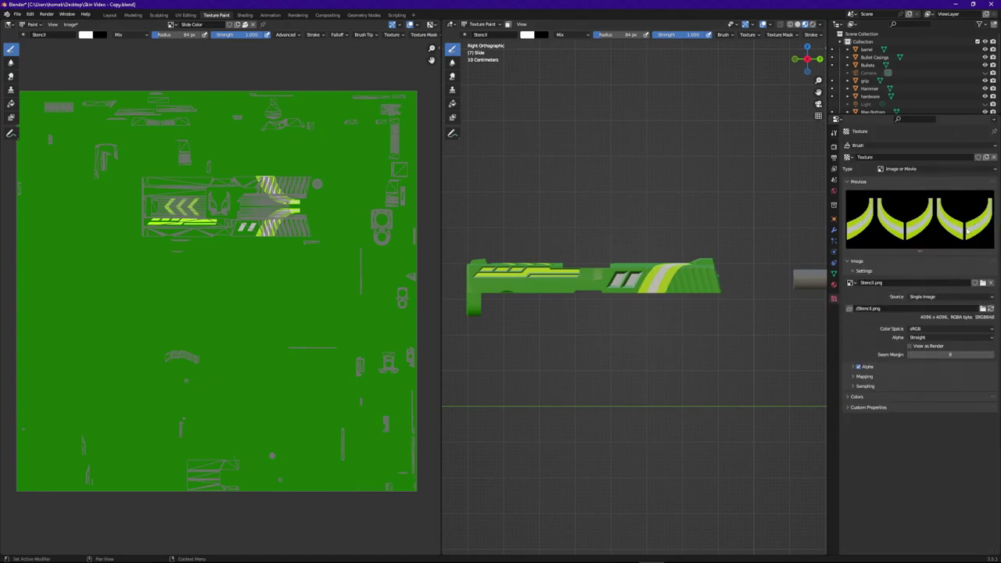
{"action": "left_click", "coordinate": [992, 285]}
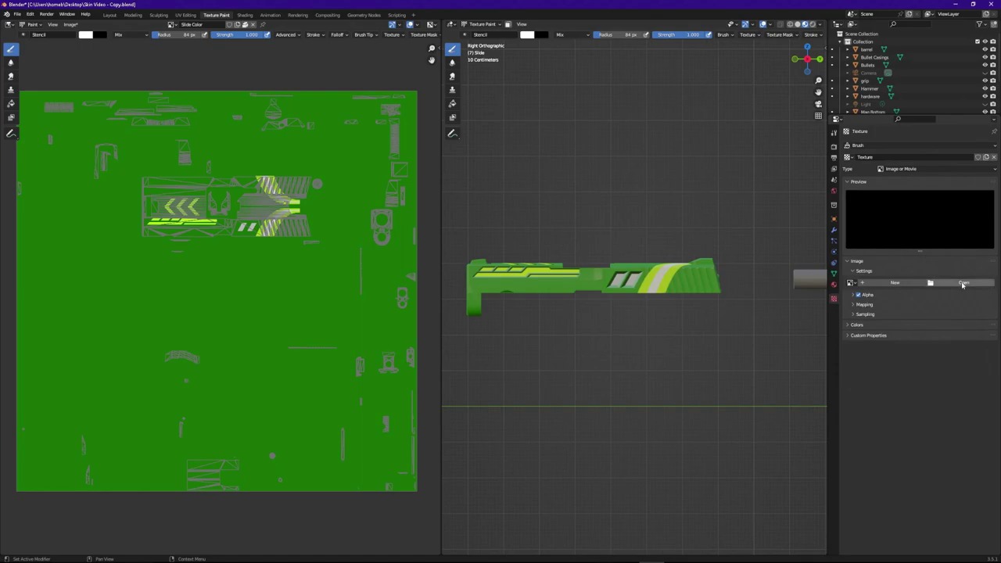
{"action": "left_click", "coordinate": [963, 284]}
{"action": "scroll", "coordinate": [499, 280], "scroll_direction": "down", "scroll_amount": 8}
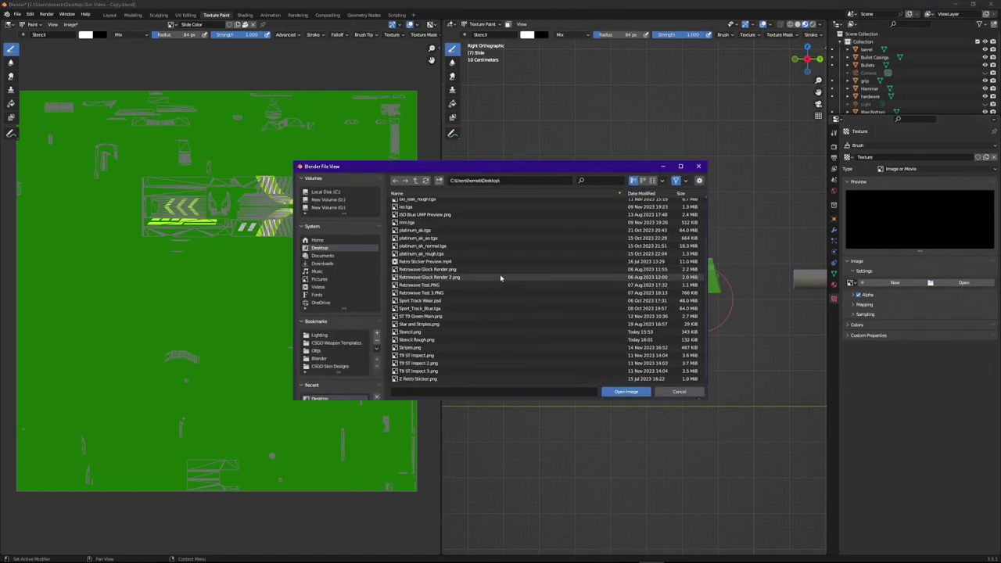
{"action": "double_click", "coordinate": [432, 340]}
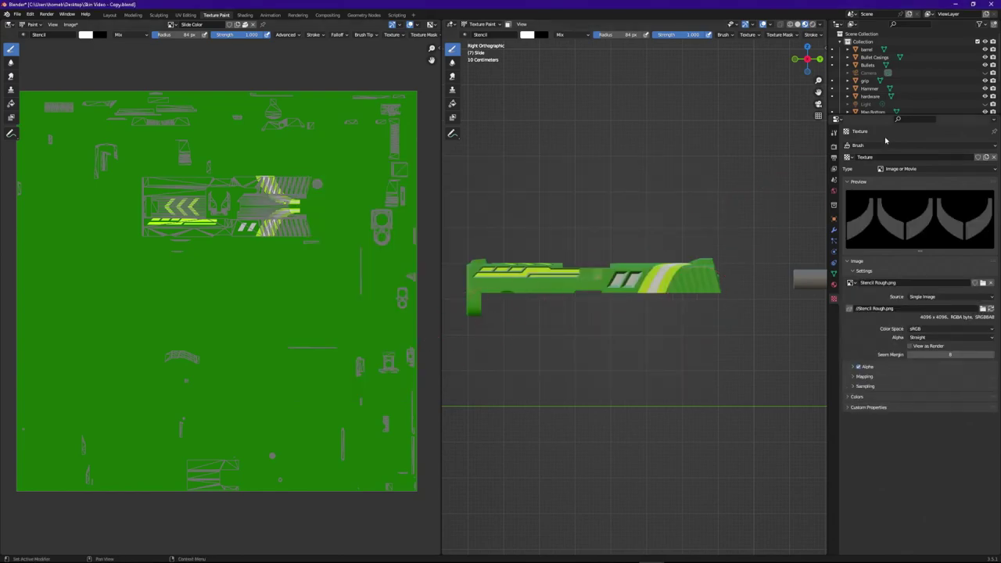
Make Slide Rough the active texture slot and paint the stencil's stripes over the rear of the slide's UV layout.
{"action": "left_click", "coordinate": [834, 134]}
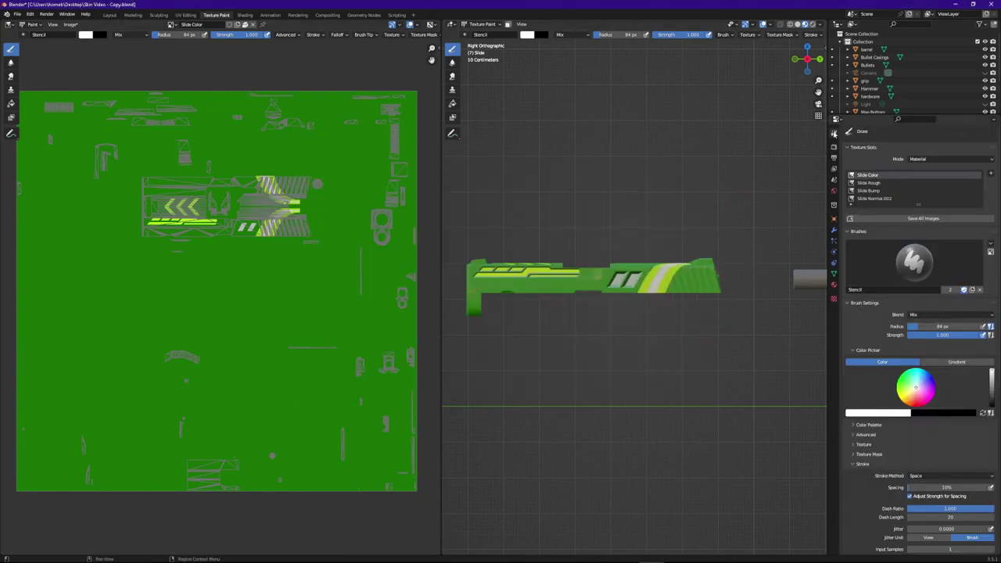
{"action": "left_click", "coordinate": [882, 183]}
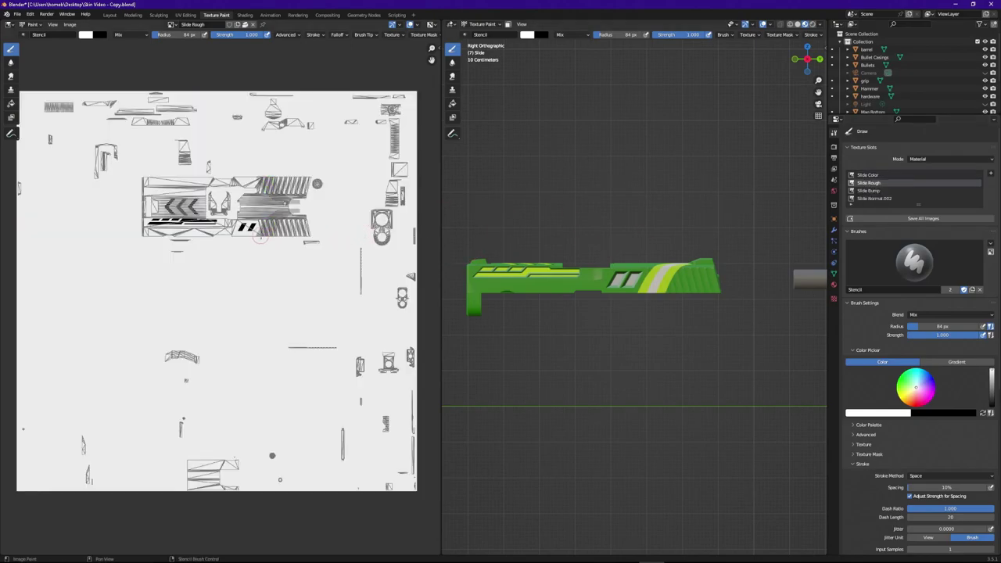
{"action": "mouse_move", "coordinate": [258, 239]}
{"action": "left_mouse_down"}
{"action": "mouse_move", "coordinate": [327, 193]}
{"action": "mouse_move", "coordinate": [245, 249]}
{"action": "mouse_move", "coordinate": [301, 207]}
{"action": "mouse_move", "coordinate": [262, 186]}
{"action": "left_mouse_up"}
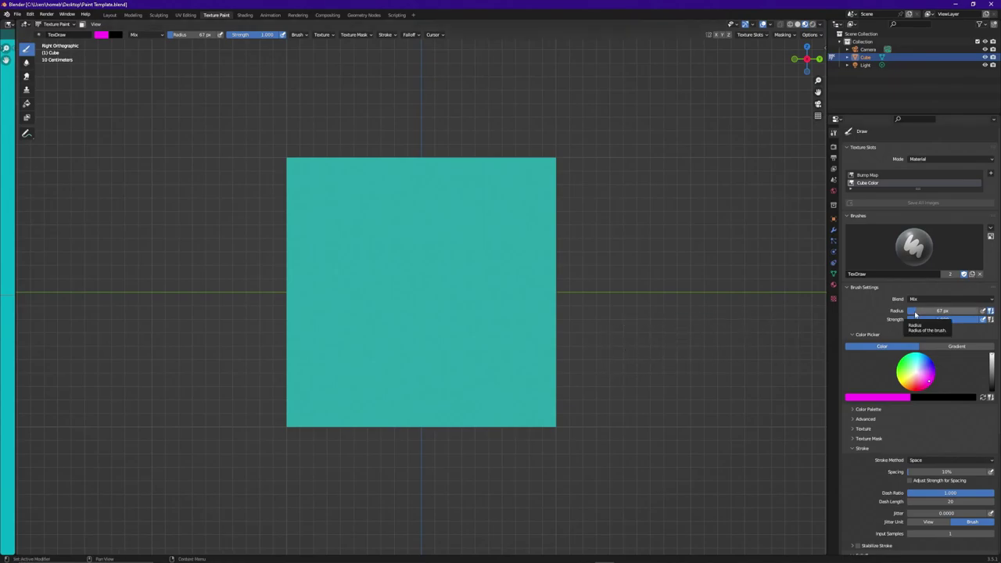
Adjust the TexDraw brush's radius to 45 px and again to 57 px for painting the cube.
{"action": "left_click_drag", "start_coordinate": [917, 314], "coordinate": [917, 314]}
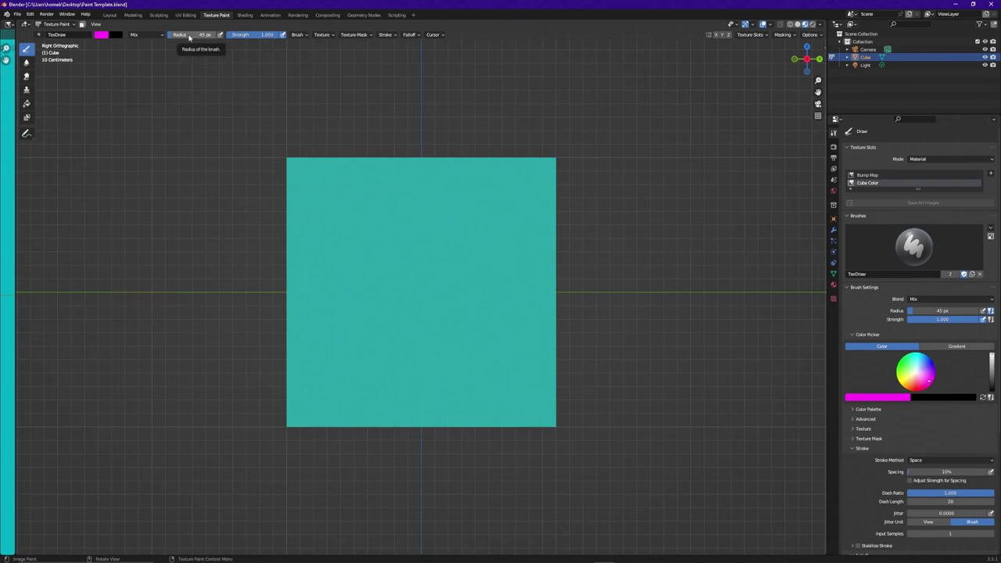
{"action": "right_click", "coordinate": [450, 295]}
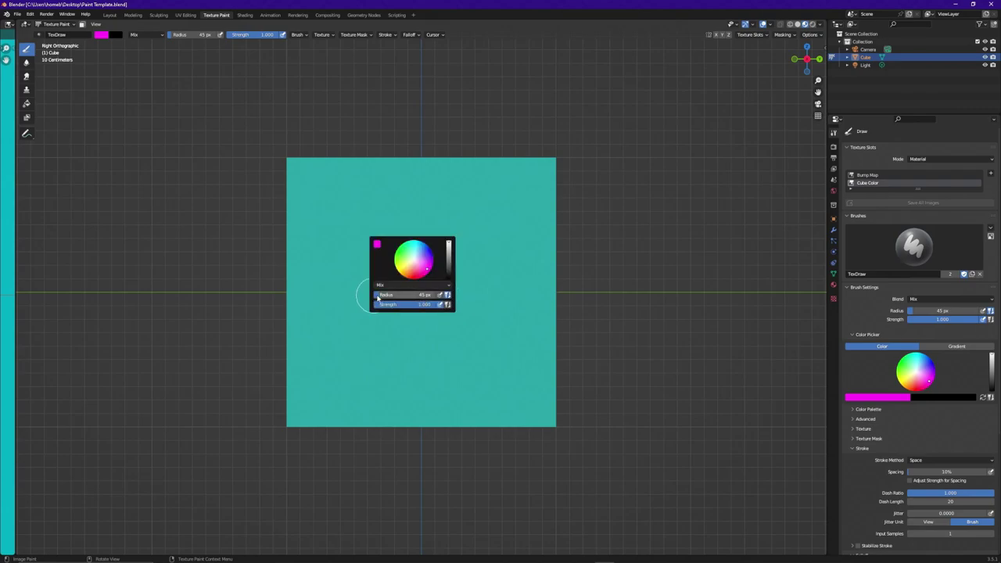
{"action": "mouse_move", "coordinate": [378, 297]}
{"action": "left_mouse_down"}
{"action": "mouse_move", "coordinate": [400, 297]}
{"action": "mouse_move", "coordinate": [388, 293]}
{"action": "left_mouse_up"}
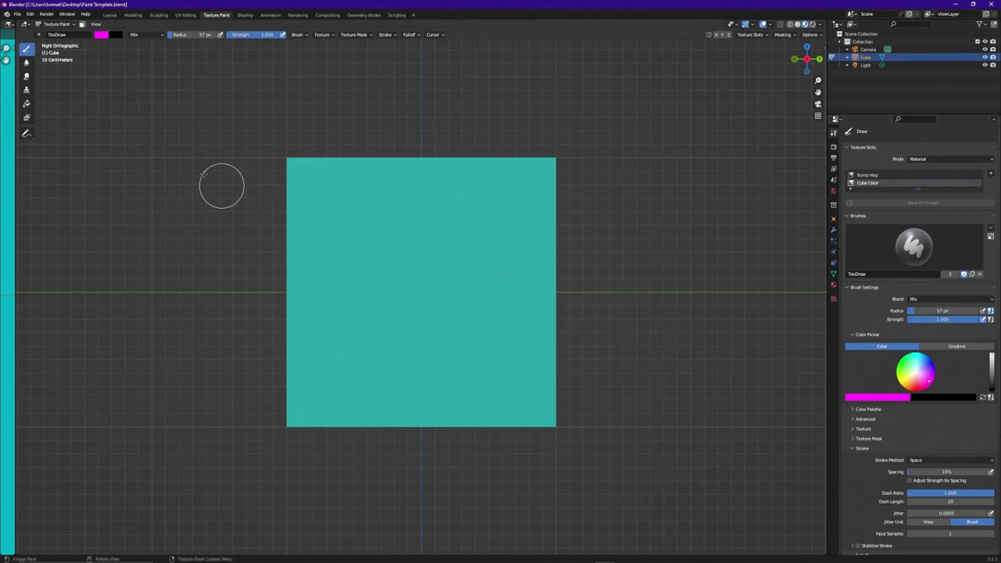
Show the quick brush settings over the cube, then reduce the TexDraw brush's radius to 24 px.
{"action": "right_click", "coordinate": [459, 304]}
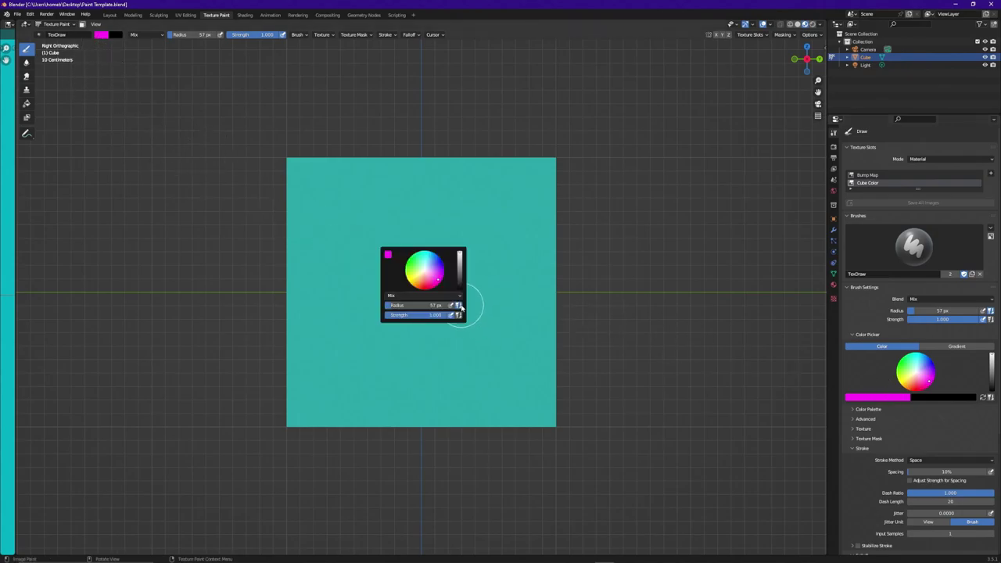
{"action": "left_click", "coordinate": [389, 257]}
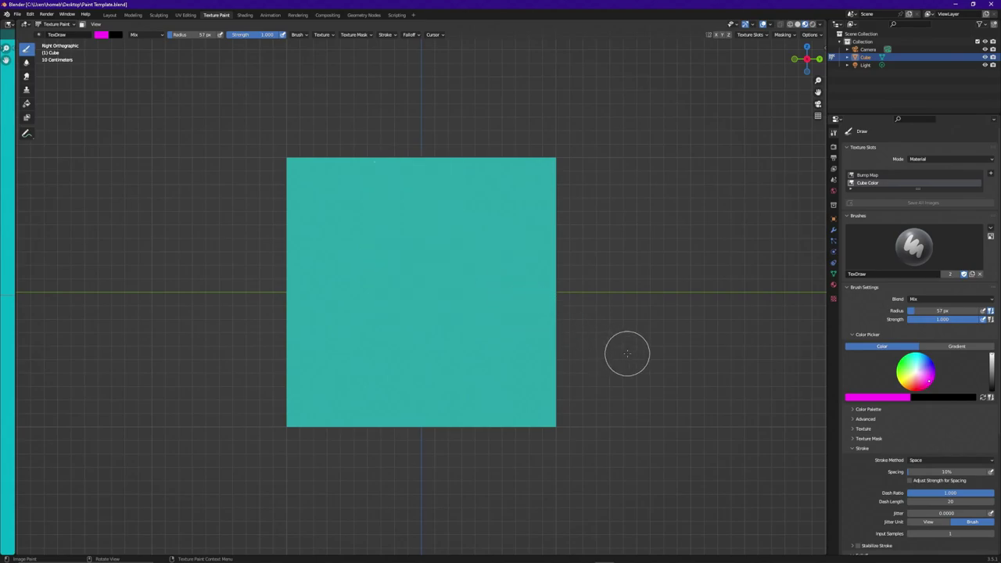
{"action": "key", "text": "f"}
{"action": "left_click", "coordinate": [589, 323]}
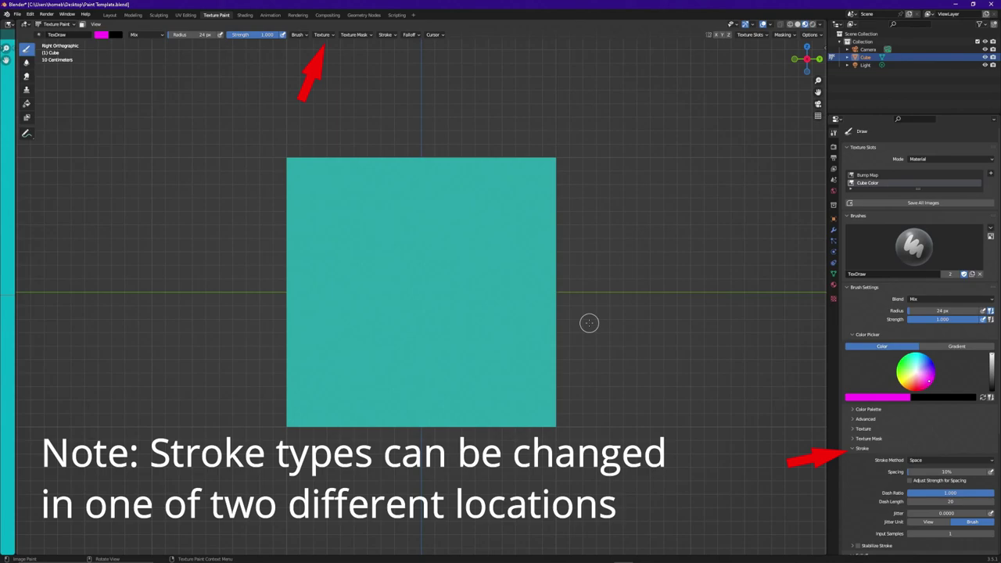
Paint a freehand magenta squiggle on the cube face with the Space stroke method, then undo it.
{"action": "left_click", "coordinate": [395, 36]}
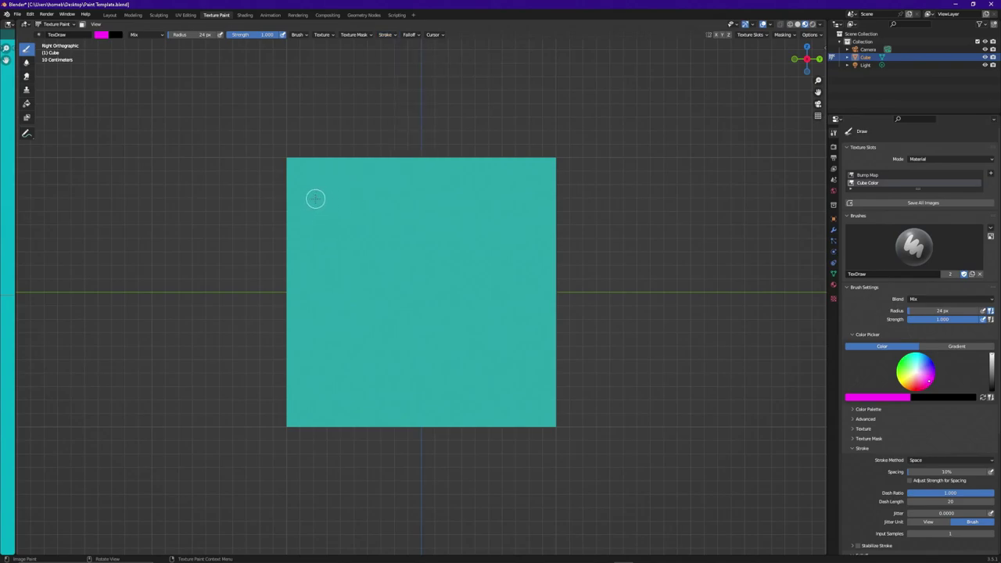
{"action": "mouse_move", "coordinate": [312, 199]}
{"action": "left_mouse_down"}
{"action": "mouse_move", "coordinate": [343, 186]}
{"action": "mouse_move", "coordinate": [347, 212]}
{"action": "mouse_move", "coordinate": [318, 250]}
{"action": "mouse_move", "coordinate": [336, 283]}
{"action": "mouse_move", "coordinate": [388, 290]}
{"action": "mouse_move", "coordinate": [424, 261]}
{"action": "mouse_move", "coordinate": [399, 236]}
{"action": "mouse_move", "coordinate": [362, 297]}
{"action": "mouse_move", "coordinate": [333, 318]}
{"action": "mouse_move", "coordinate": [318, 274]}
{"action": "mouse_move", "coordinate": [404, 207]}
{"action": "mouse_move", "coordinate": [436, 205]}
{"action": "mouse_move", "coordinate": [470, 230]}
{"action": "mouse_move", "coordinate": [481, 279]}
{"action": "left_mouse_up"}
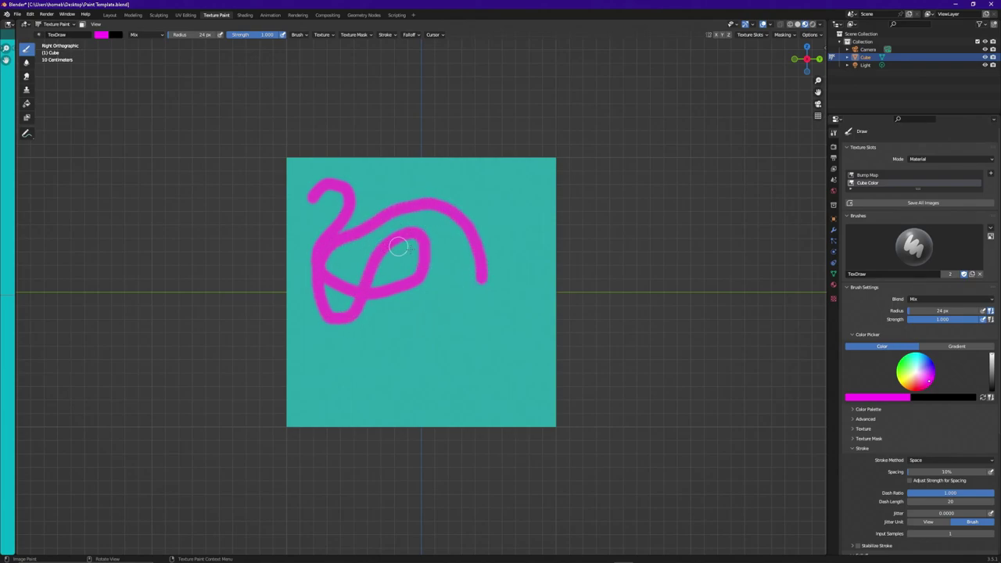
{"action": "key", "text": "ctrl+z"}
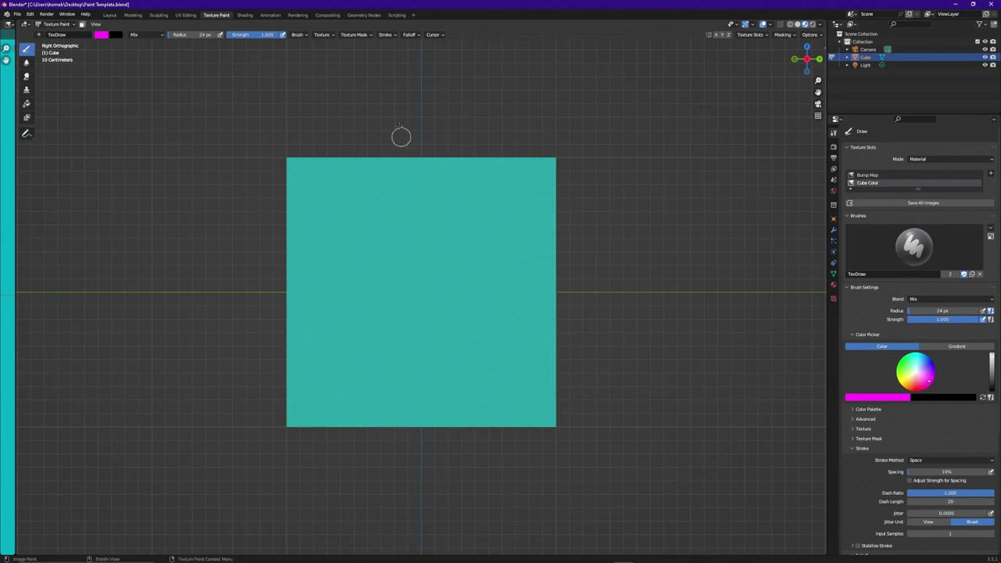
Set the stroke method to Line and paint a long vertical line and an angle-constrained horizontal line on the cube face.
{"action": "left_click", "coordinate": [394, 36]}
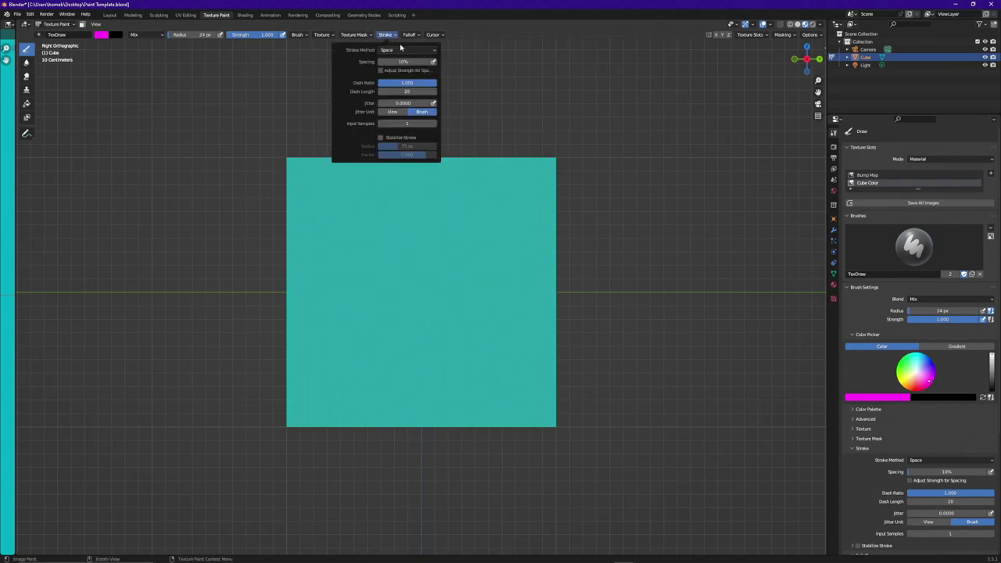
{"action": "left_click", "coordinate": [403, 49]}
{"action": "left_click", "coordinate": [396, 105]}
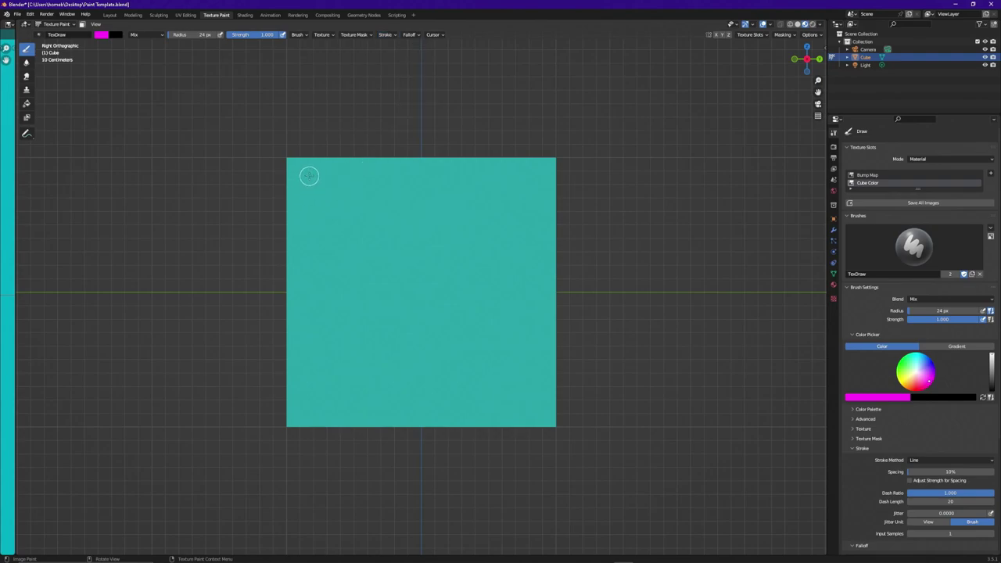
{"action": "mouse_move", "coordinate": [309, 175]}
{"action": "left_mouse_down"}
{"action": "mouse_move", "coordinate": [318, 384]}
{"action": "mouse_move", "coordinate": [306, 397]}
{"action": "left_mouse_up"}
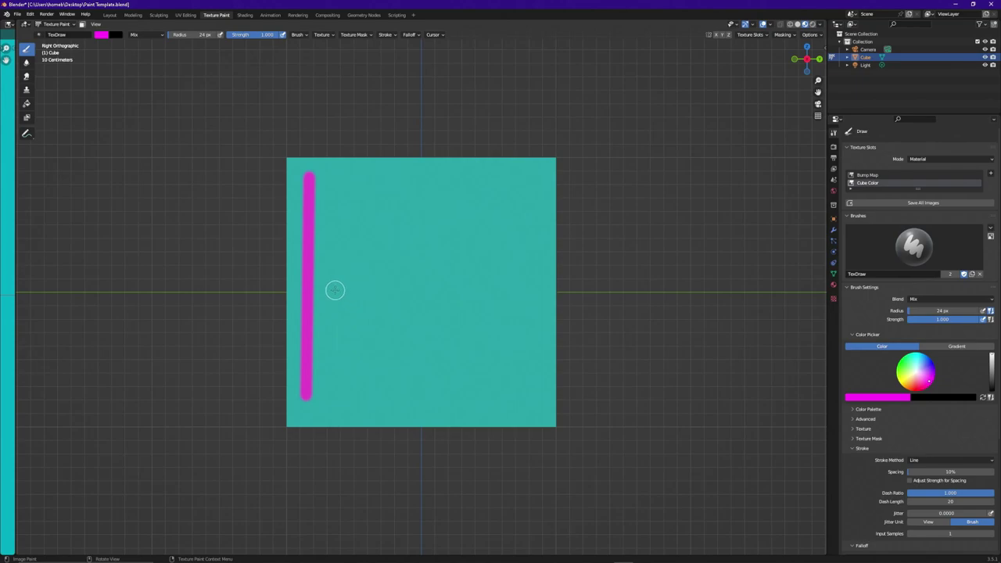
{"action": "key", "text": "alt"}
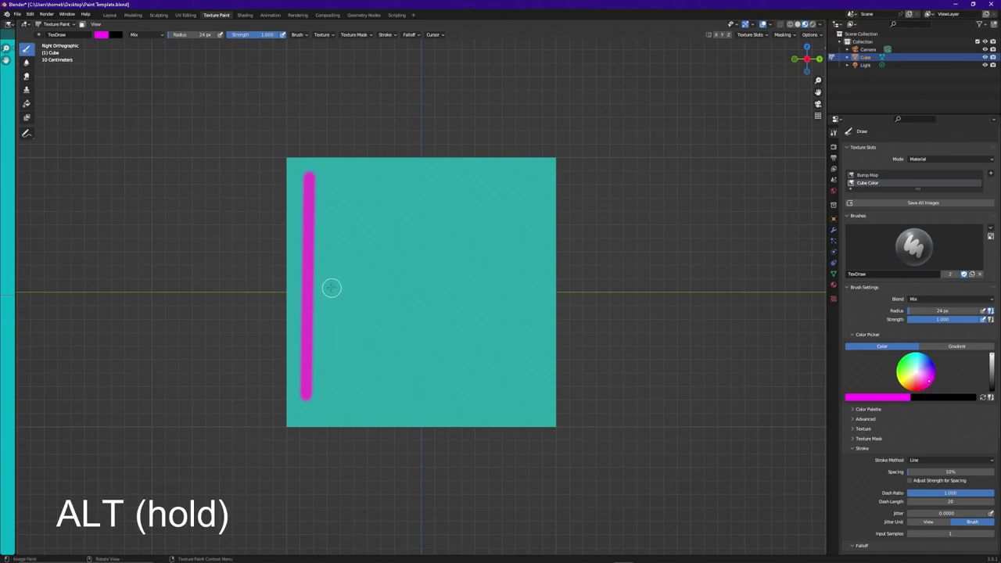
{"action": "mouse_move", "coordinate": [331, 289]}
{"action": "left_mouse_down"}
{"action": "mouse_move", "coordinate": [543, 311]}
{"action": "mouse_move", "coordinate": [654, 195]}
{"action": "mouse_move", "coordinate": [621, 94]}
{"action": "mouse_move", "coordinate": [320, 49]}
{"action": "mouse_move", "coordinate": [107, 208]}
{"action": "mouse_move", "coordinate": [165, 134]}
{"action": "mouse_move", "coordinate": [532, 193]}
{"action": "mouse_move", "coordinate": [610, 293]}
{"action": "mouse_move", "coordinate": [448, 305]}
{"action": "left_mouse_up"}
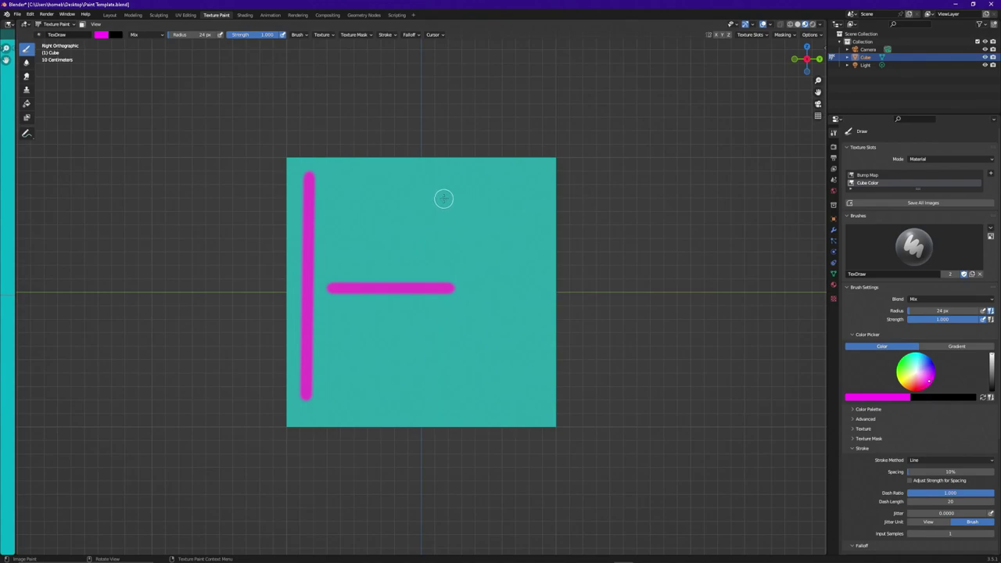
Change the brush's stroke method to Curve in preparation for a new paint curve.
{"action": "left_click", "coordinate": [390, 35]}
{"action": "left_click", "coordinate": [397, 49]}
{"action": "left_click", "coordinate": [393, 108]}
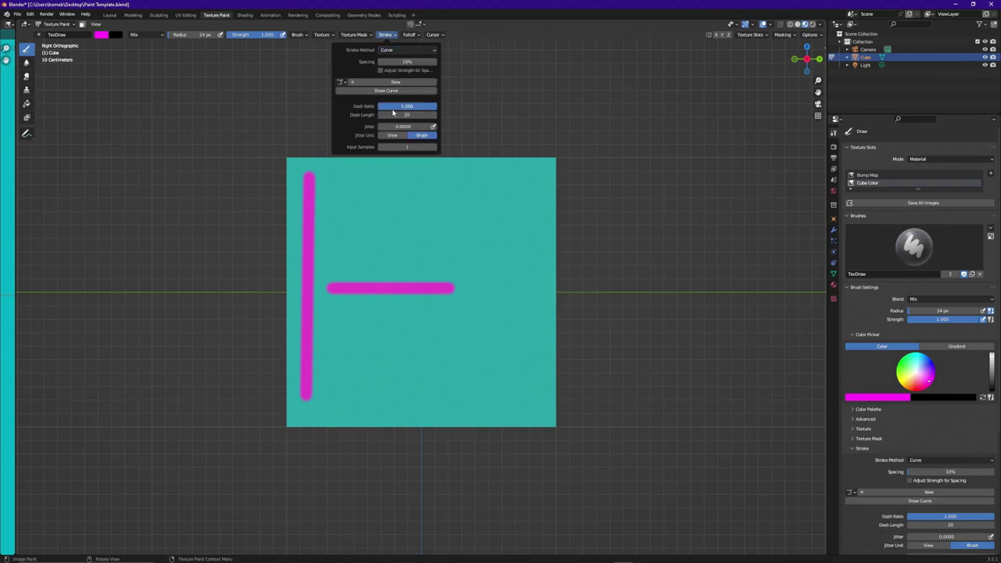
{"action": "left_click", "coordinate": [386, 35]}
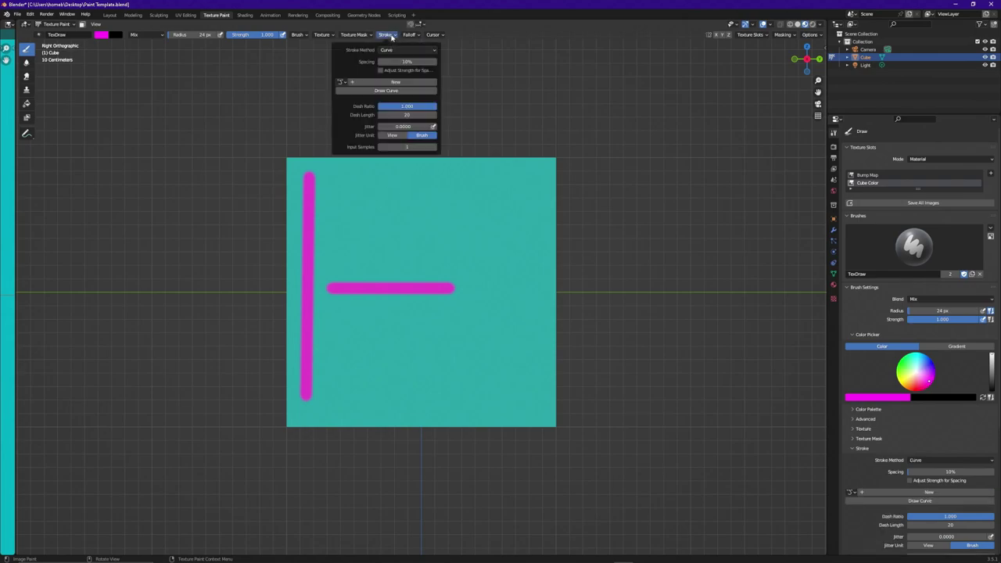
{"action": "left_click", "coordinate": [395, 82]}
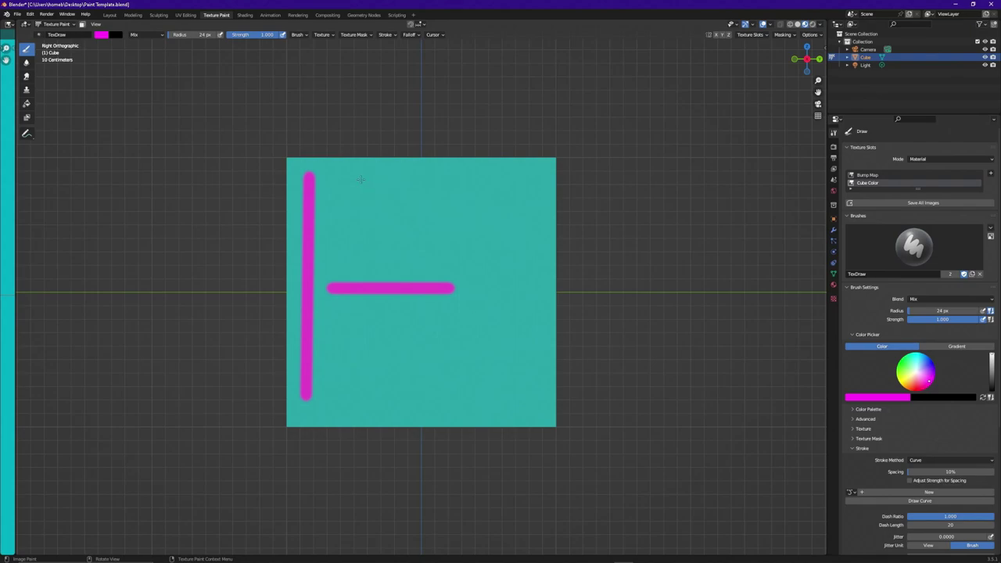
Place seven paint curve points in an arc bulging around the end of the horizontal line on the cube face.
{"action": "key", "text": "ctrl"}
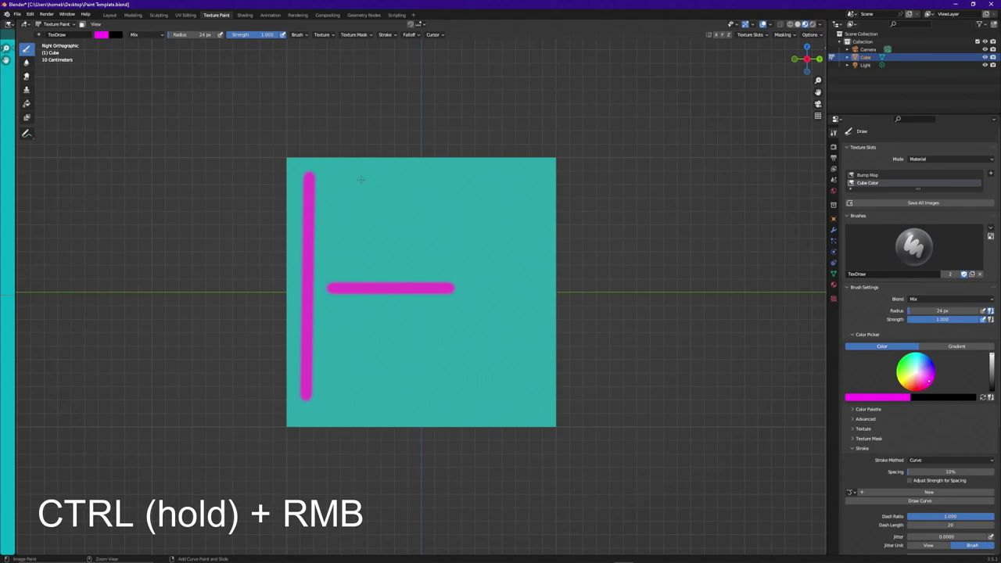
{"action": "right_click", "coordinate": [361, 180], "text": "ctrl"}
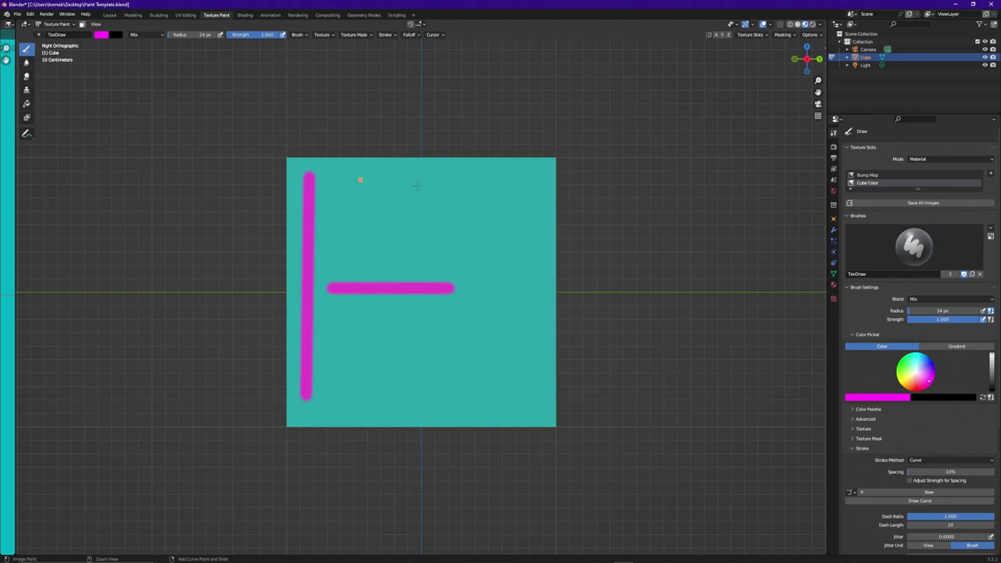
{"action": "right_click", "coordinate": [417, 185], "text": "ctrl"}
{"action": "right_click", "coordinate": [470, 220], "text": "ctrl"}
{"action": "right_click", "coordinate": [491, 264], "text": "ctrl"}
{"action": "right_click", "coordinate": [497, 318], "text": "ctrl"}
{"action": "right_click", "coordinate": [451, 380], "text": "ctrl"}
{"action": "right_click", "coordinate": [411, 393], "text": "ctrl"}
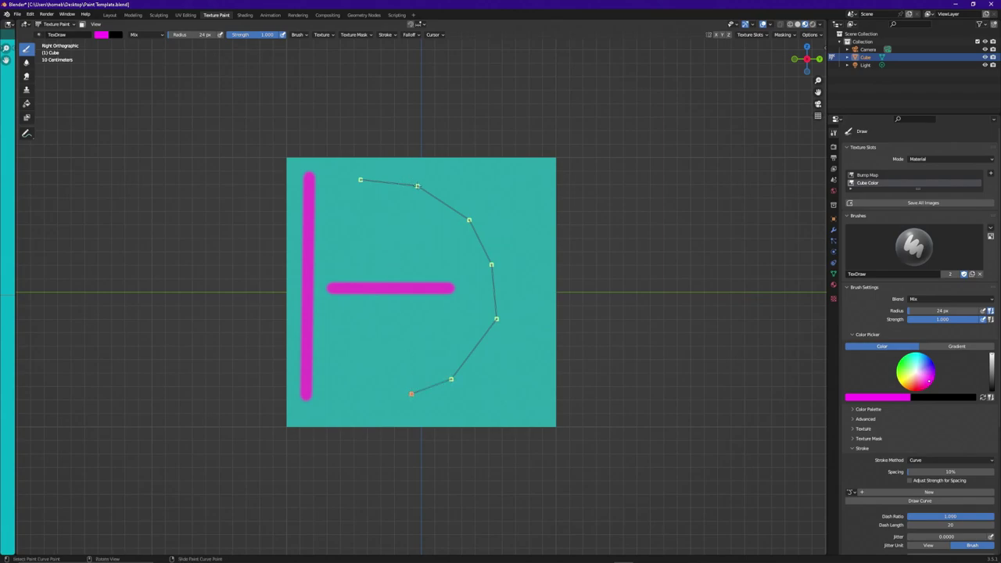
Move the paint curve's second point slightly outward and pull out its handles to round the segment following it.
{"action": "right_click", "coordinate": [417, 185]}
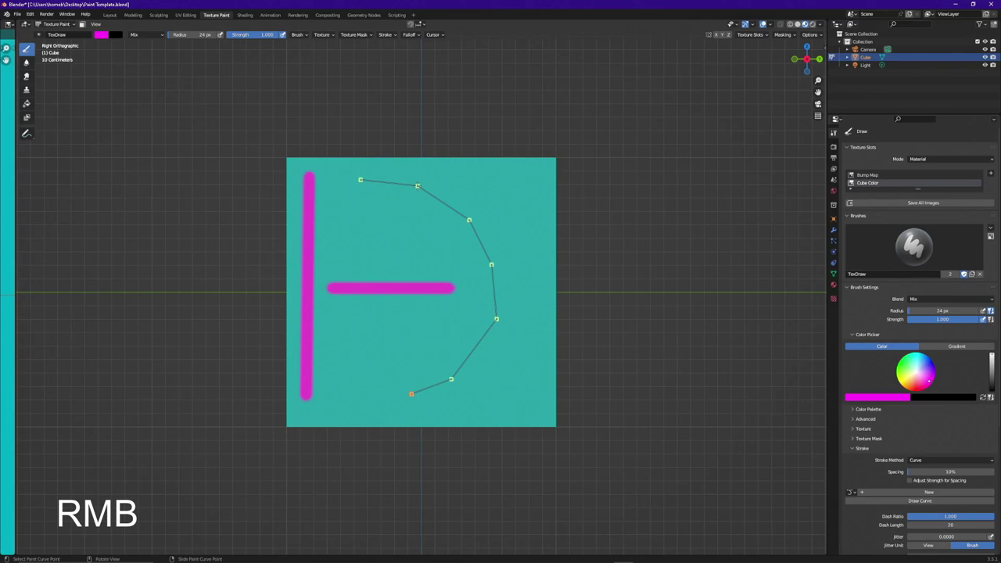
{"action": "mouse_move", "coordinate": [418, 186]}
{"action": "left_mouse_down"}
{"action": "mouse_move", "coordinate": [425, 176]}
{"action": "mouse_move", "coordinate": [410, 208]}
{"action": "mouse_move", "coordinate": [420, 217]}
{"action": "mouse_move", "coordinate": [423, 181]}
{"action": "left_mouse_up"}
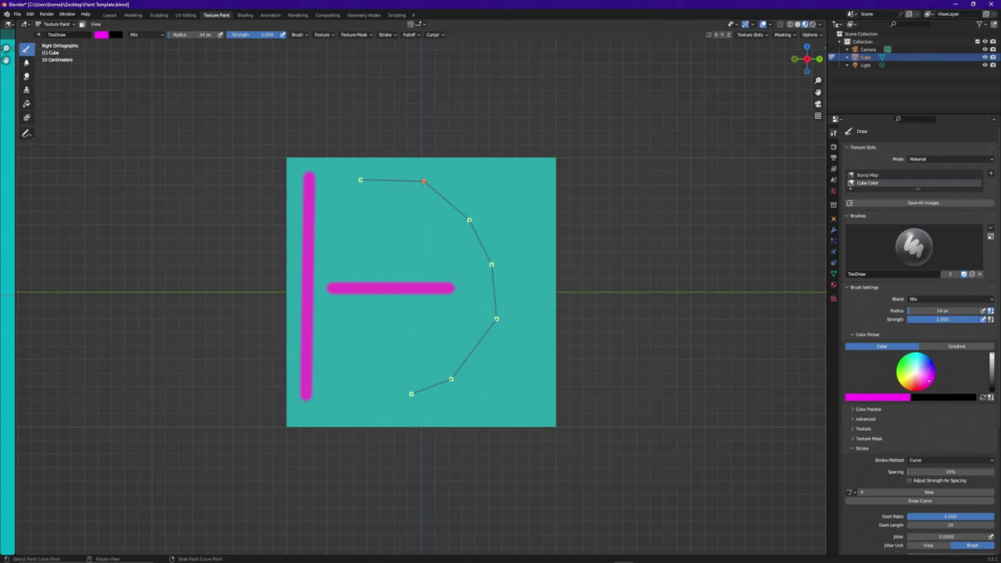
{"action": "key", "text": "ctrl"}
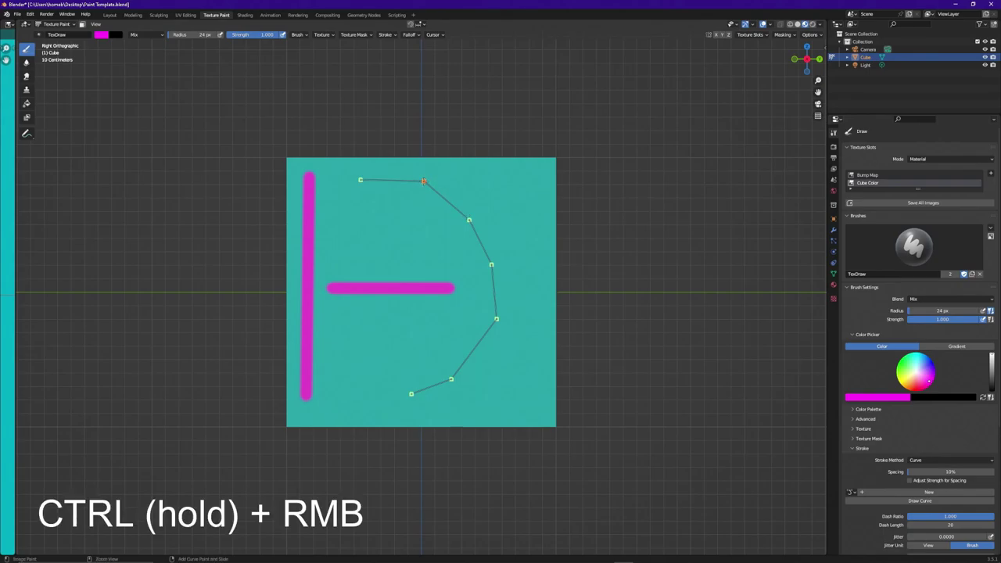
{"action": "mouse_move", "coordinate": [423, 182]}
{"action": "left_mouse_down"}
{"action": "mouse_move", "coordinate": [475, 174]}
{"action": "mouse_move", "coordinate": [482, 195]}
{"action": "mouse_move", "coordinate": [471, 174]}
{"action": "left_mouse_up"}
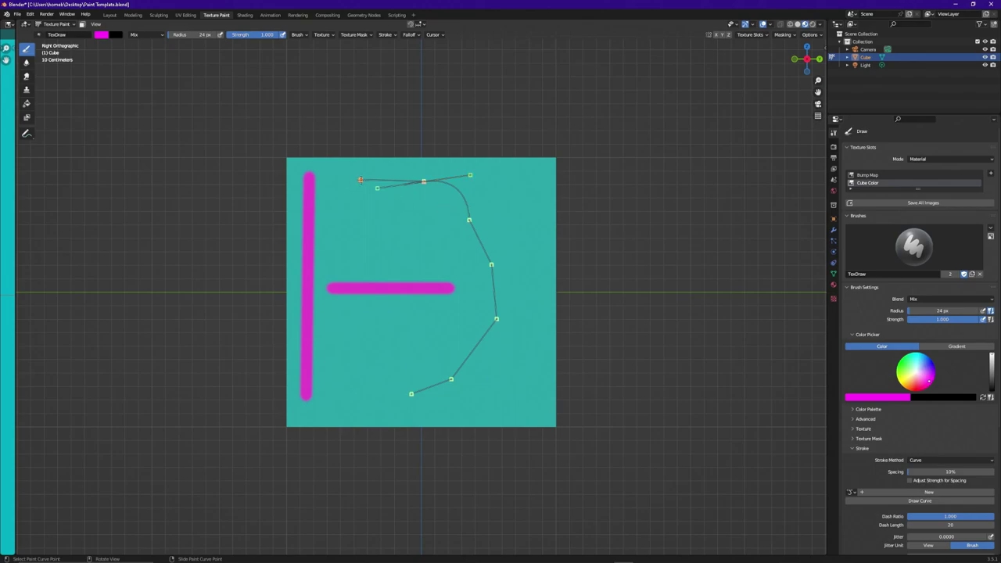
Delete the paint curve's first point and apply the brush stroke along the remaining curve.
{"action": "key", "text": "x"}
{"action": "key", "text": "ctrl"}
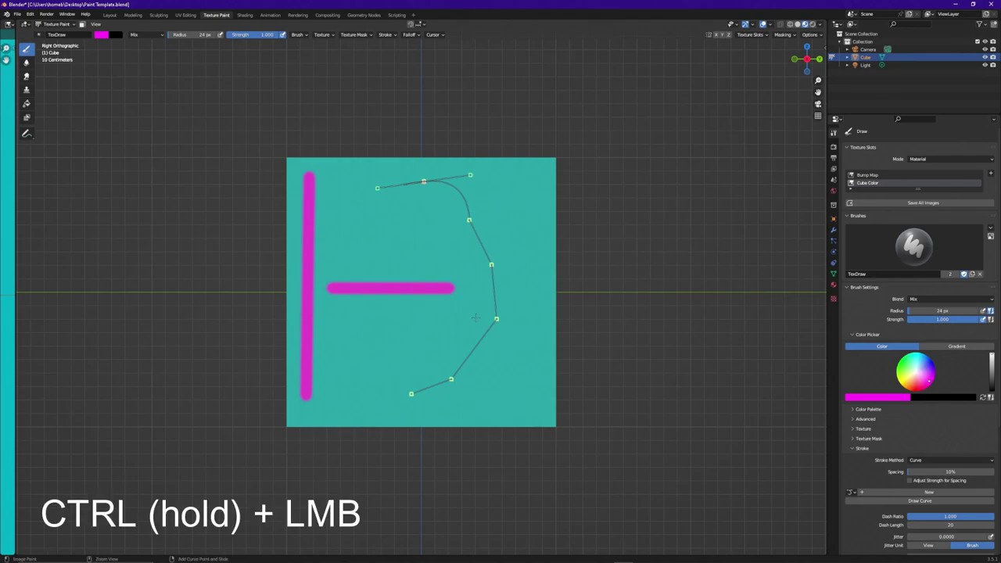
{"action": "left_click", "coordinate": [475, 317], "text": "ctrl"}
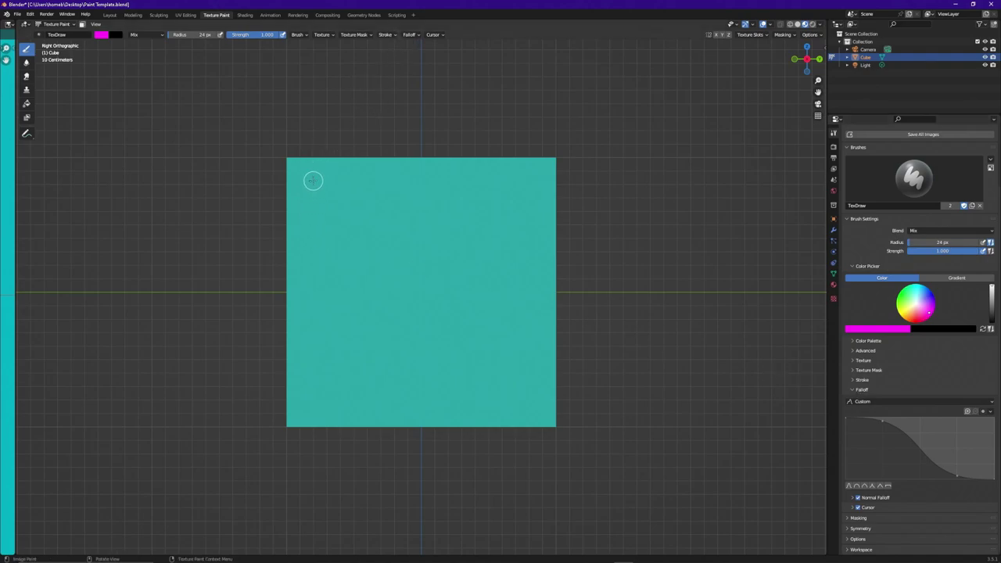
Paint a vertical line with the smooth falloff, and a second after applying the linear falloff and raising its end point to nearly full strength.
{"action": "mouse_move", "coordinate": [312, 181]}
{"action": "left_mouse_down"}
{"action": "mouse_move", "coordinate": [299, 351]}
{"action": "mouse_move", "coordinate": [307, 398]}
{"action": "left_mouse_up"}
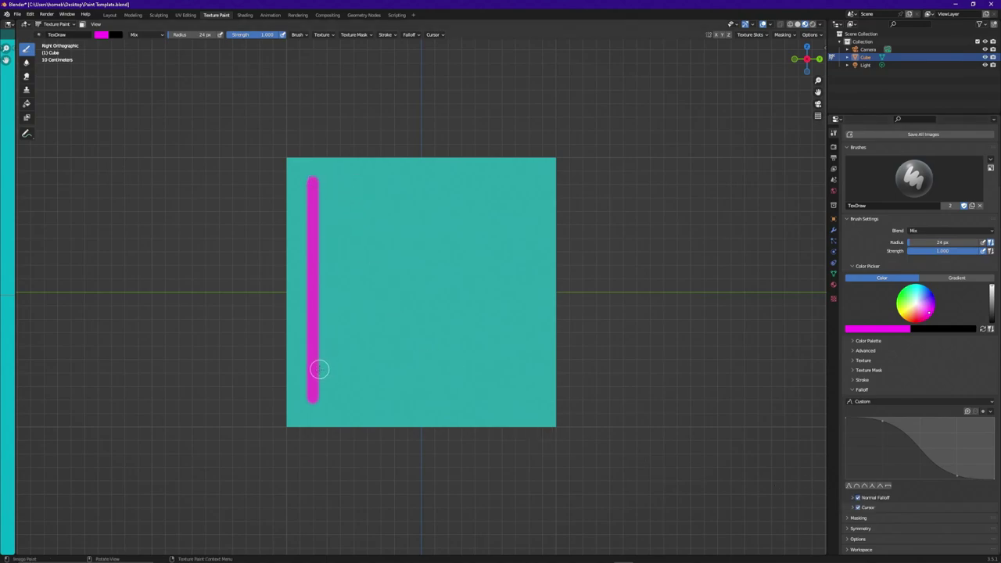
{"action": "left_click", "coordinate": [882, 487]}
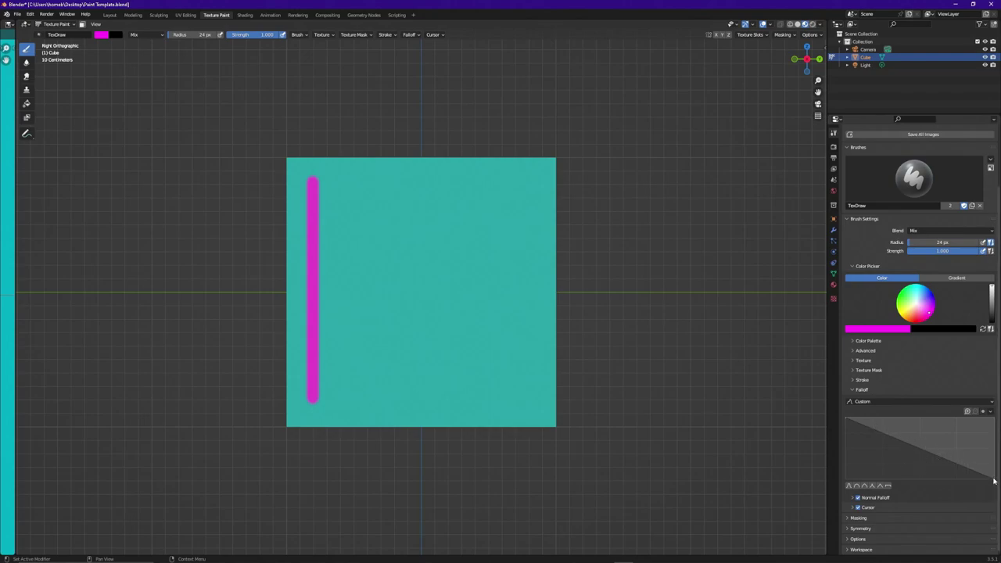
{"action": "left_click_drag", "start_coordinate": [994, 478], "coordinate": [993, 420]}
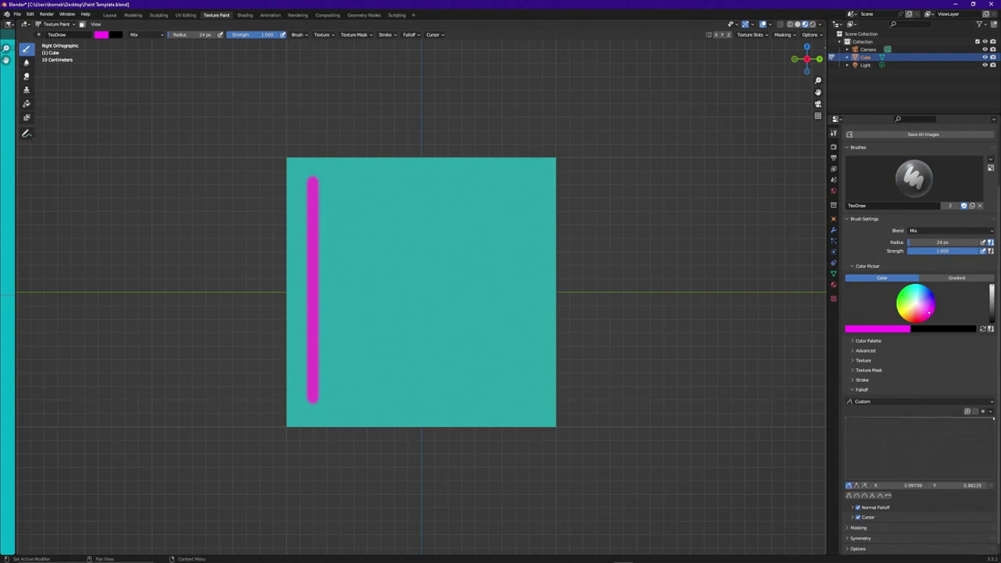
{"action": "left_click_drag", "start_coordinate": [364, 188], "coordinate": [364, 396]}
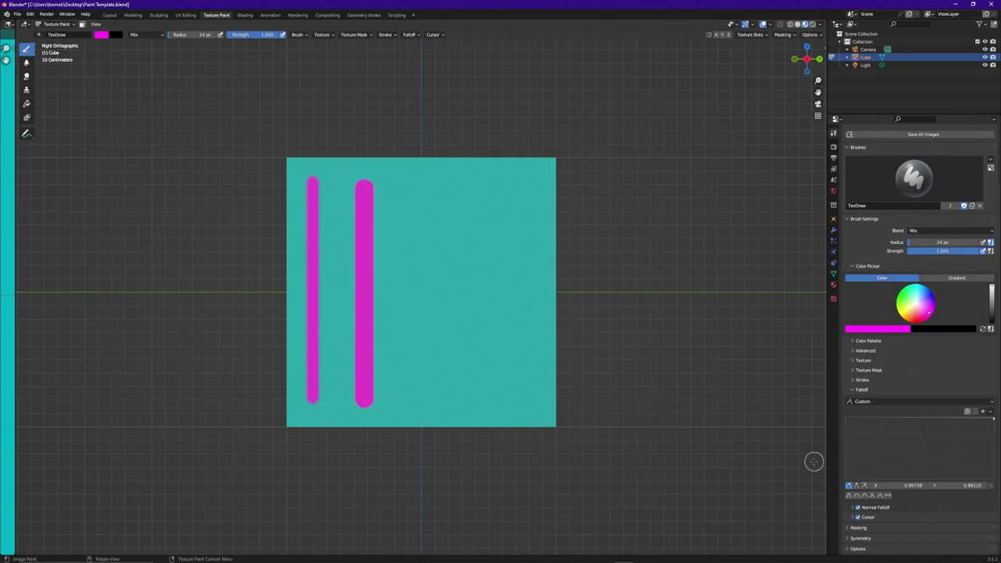
Lower the falloff curve's end point to 0 and its start point to about 0.18, and paint a third vertical line.
{"action": "left_click_drag", "start_coordinate": [994, 420], "coordinate": [993, 478]}
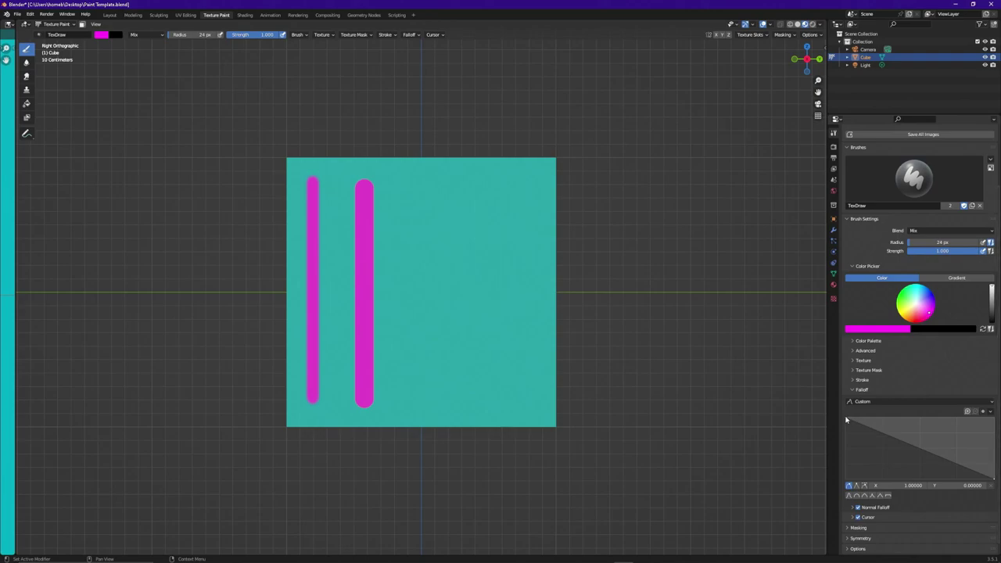
{"action": "mouse_move", "coordinate": [846, 421]}
{"action": "left_mouse_down"}
{"action": "mouse_move", "coordinate": [852, 473]}
{"action": "mouse_move", "coordinate": [846, 468]}
{"action": "left_mouse_up"}
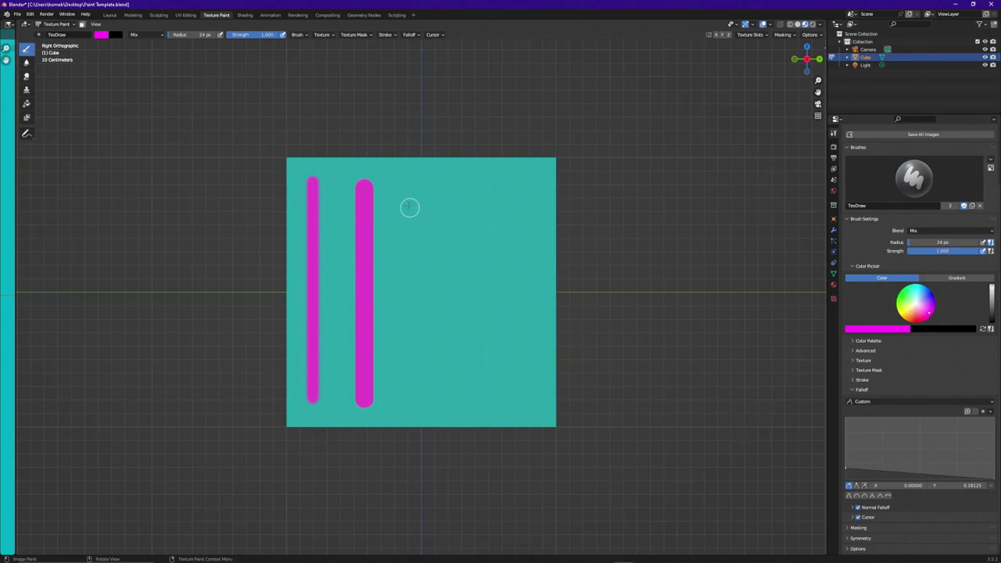
{"action": "left_click_drag", "start_coordinate": [411, 191], "coordinate": [412, 396]}
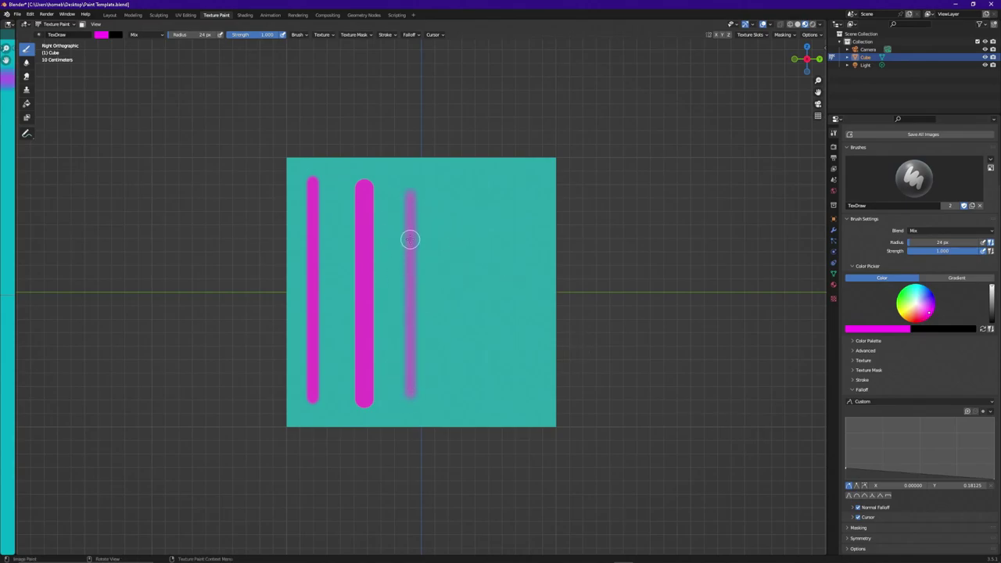
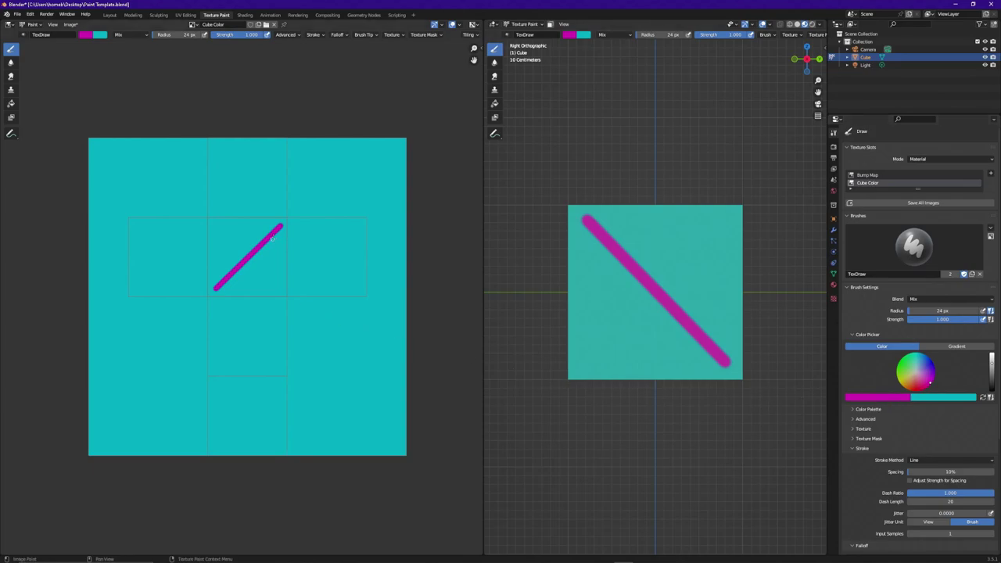
Paint a magenta X of two crossing lines in the UV face beside the one holding the diagonal line.
{"action": "left_click_drag", "start_coordinate": [309, 228], "coordinate": [334, 277]}
{"action": "left_click_drag", "start_coordinate": [345, 225], "coordinate": [302, 281]}
Swap the brush colors to cyan and paint over the diagonal line twice, then swap back and paint a magenta diagonal in the same UV face.
{"action": "key", "text": "x"}
{"action": "left_click_drag", "start_coordinate": [284, 220], "coordinate": [206, 295]}
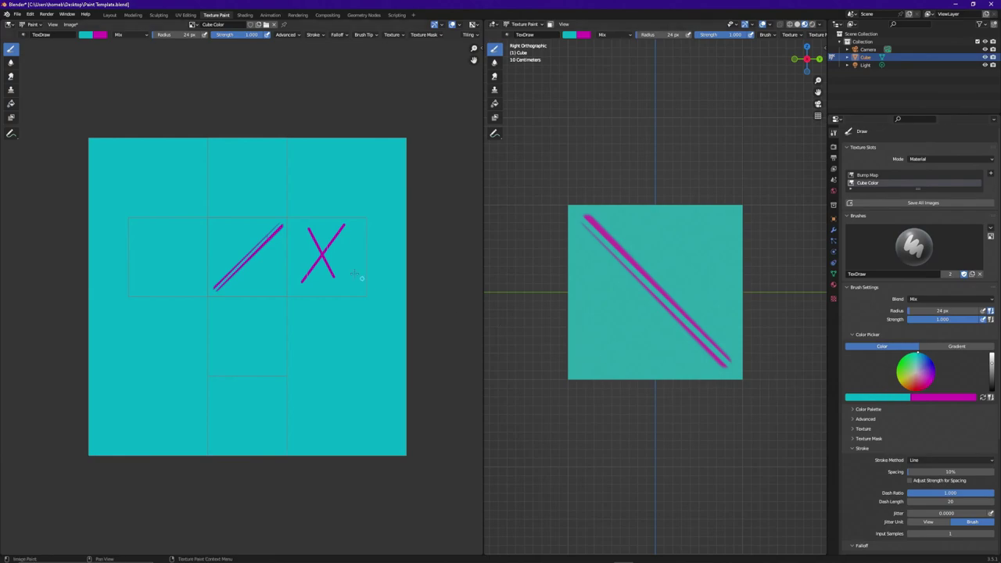
{"action": "left_click_drag", "start_coordinate": [281, 227], "coordinate": [204, 295]}
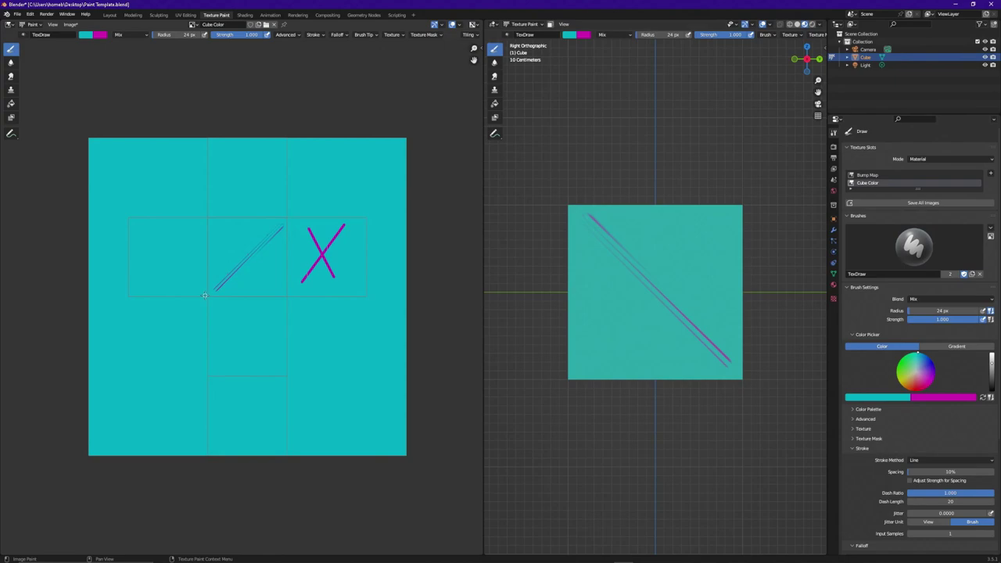
{"action": "key", "text": "x"}
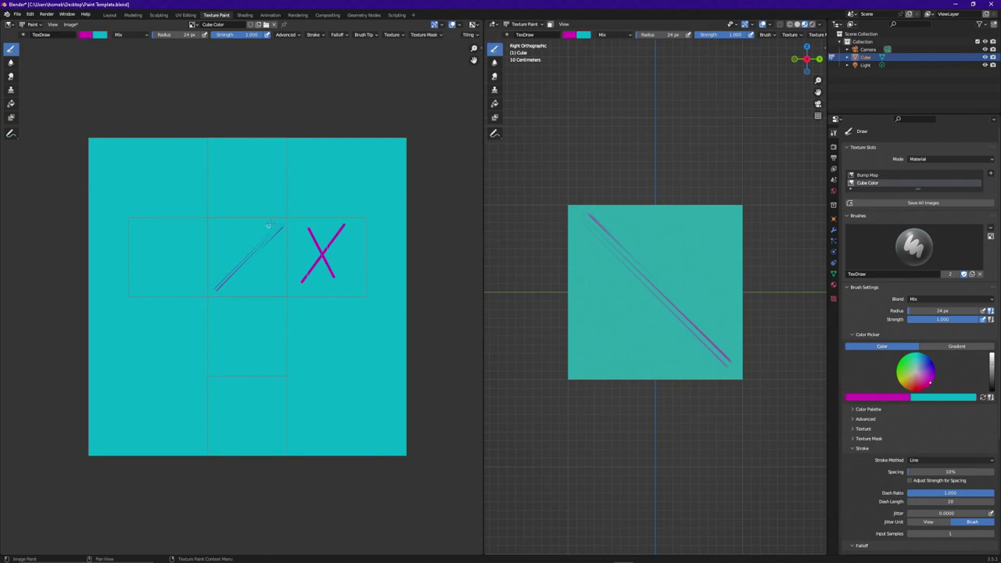
{"action": "left_click_drag", "start_coordinate": [278, 220], "coordinate": [218, 281]}
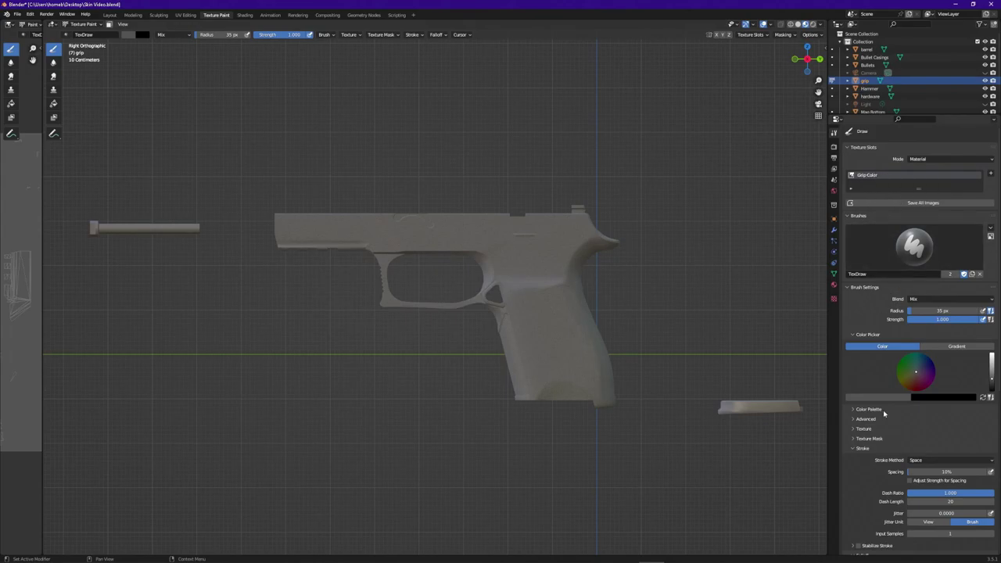
Turn off Occlude and Backface Culling in the texture painting options.
{"action": "scroll", "coordinate": [884, 410], "scroll_direction": "down", "scroll_amount": 8}
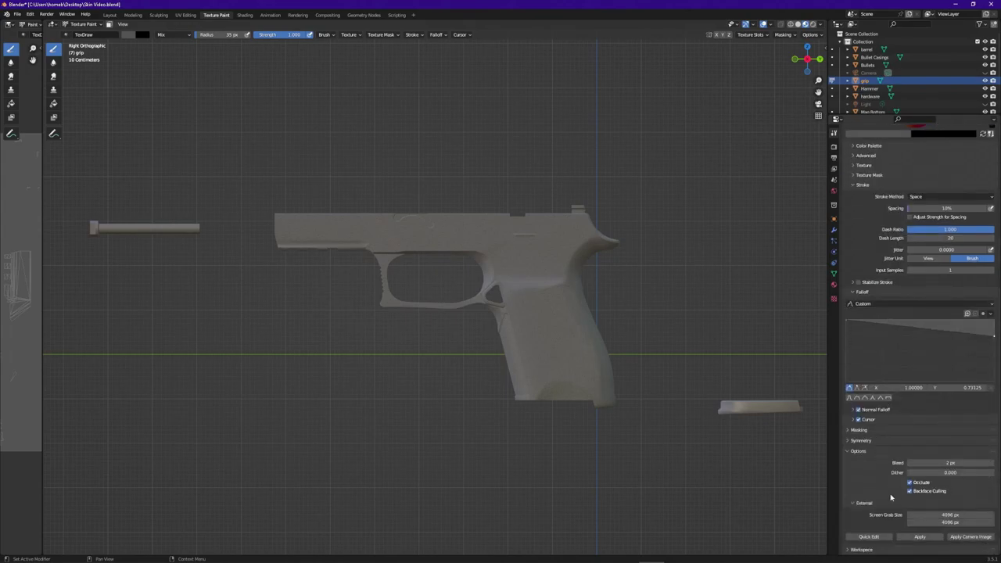
{"action": "left_click", "coordinate": [910, 483]}
{"action": "left_click", "coordinate": [910, 491]}
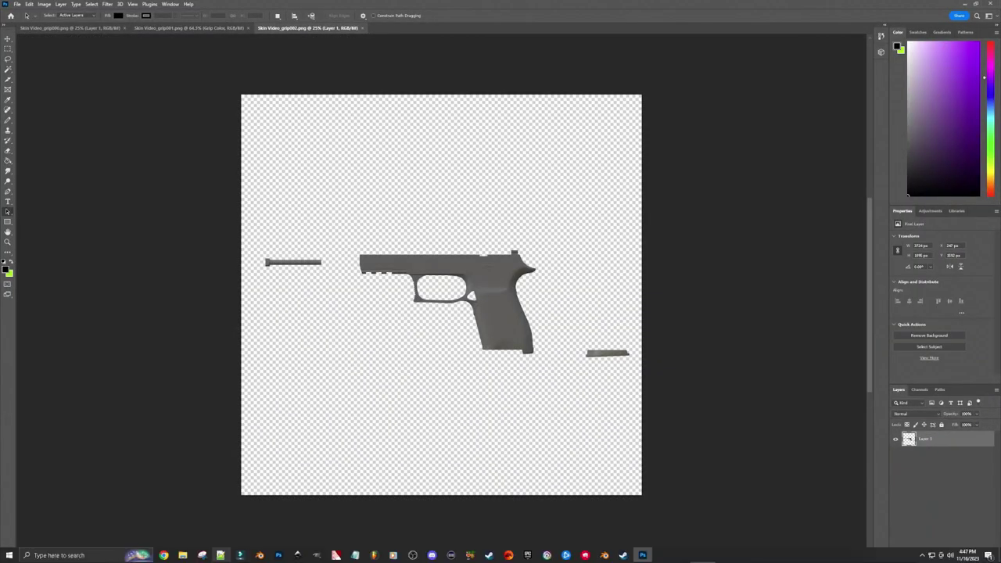
Place Grip Color.png from the Video Project Files folder into the Photoshop image, scaled down and positioned over the lower grip.
{"action": "left_click", "coordinate": [182, 555]}
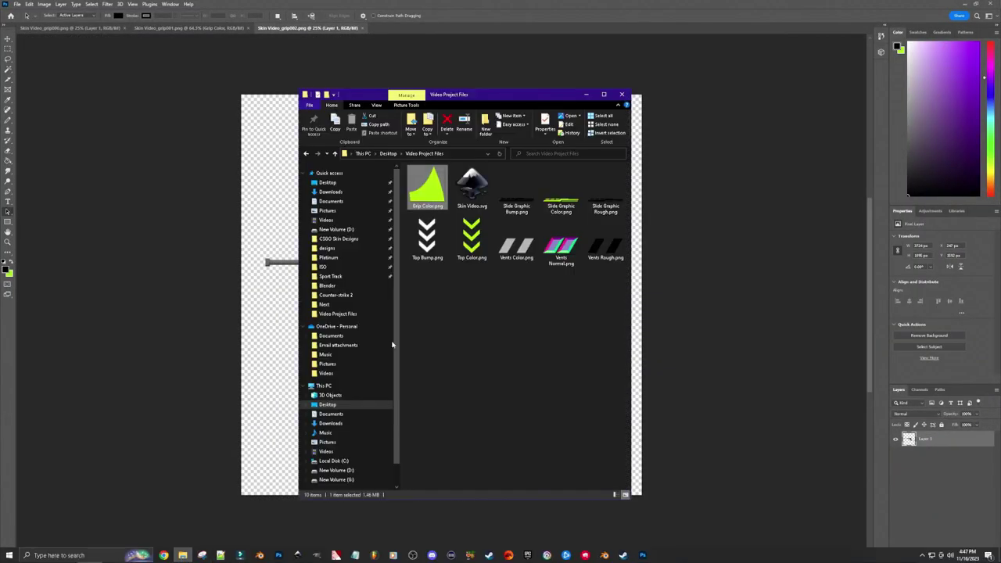
{"action": "left_click_drag", "start_coordinate": [413, 205], "coordinate": [556, 325]}
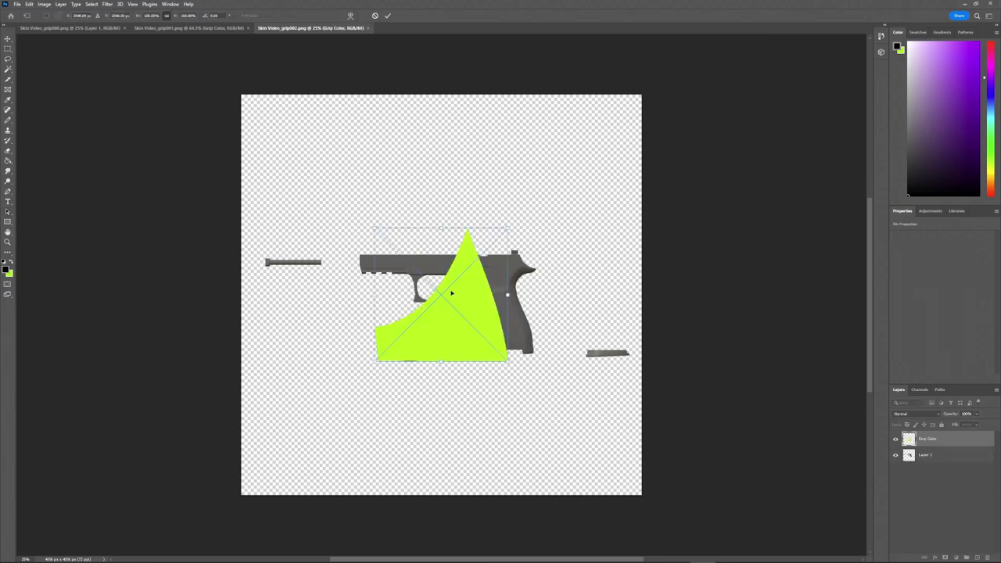
{"action": "left_click_drag", "start_coordinate": [372, 227], "coordinate": [477, 308]}
{"action": "mouse_move", "coordinate": [496, 346]}
{"action": "left_mouse_down"}
{"action": "mouse_move", "coordinate": [507, 350]}
{"action": "mouse_move", "coordinate": [486, 357]}
{"action": "mouse_move", "coordinate": [504, 358]}
{"action": "left_mouse_up"}
{"action": "key", "text": "Return"}
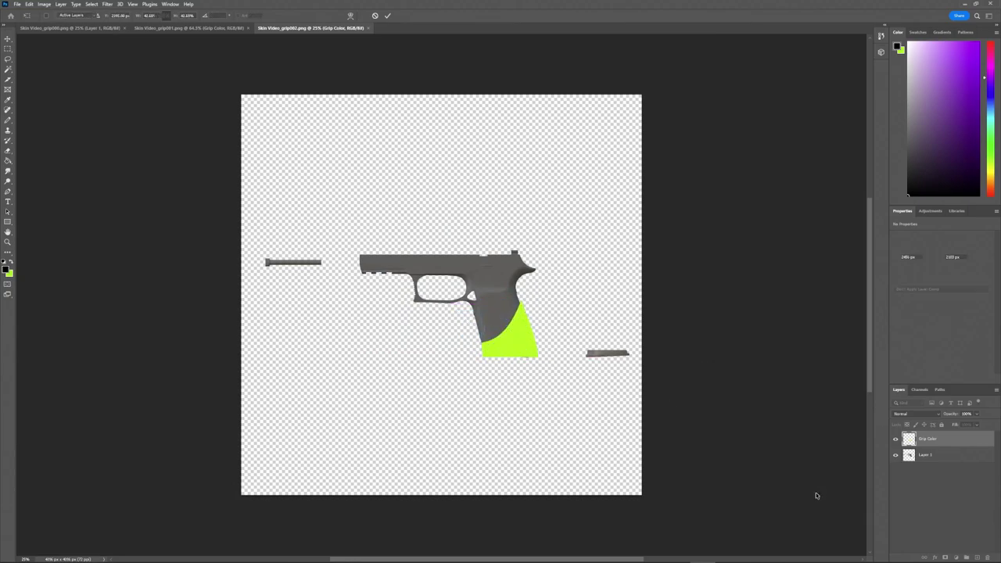
Delete the pistol render layer so only the Grip Color layer remains, and save the image.
{"action": "left_click", "coordinate": [935, 455]}
{"action": "left_click", "coordinate": [988, 557]}
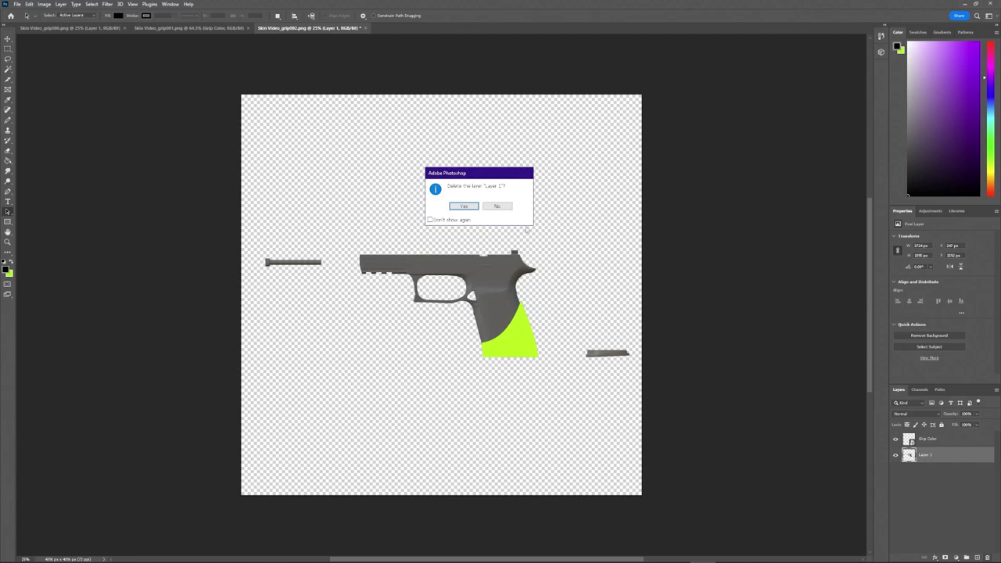
{"action": "left_click", "coordinate": [461, 209]}
{"action": "left_click", "coordinate": [17, 4]}
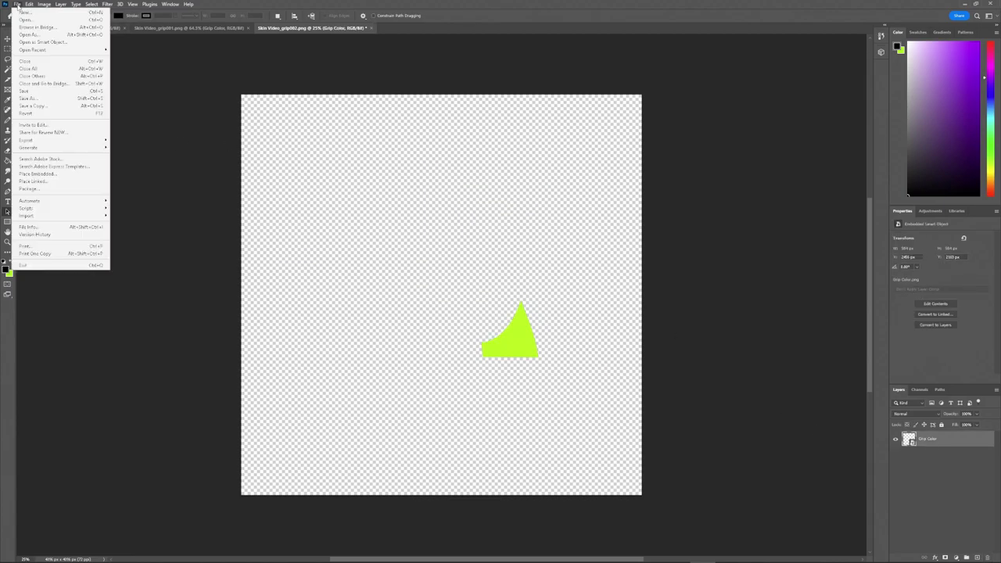
{"action": "left_click", "coordinate": [22, 93]}
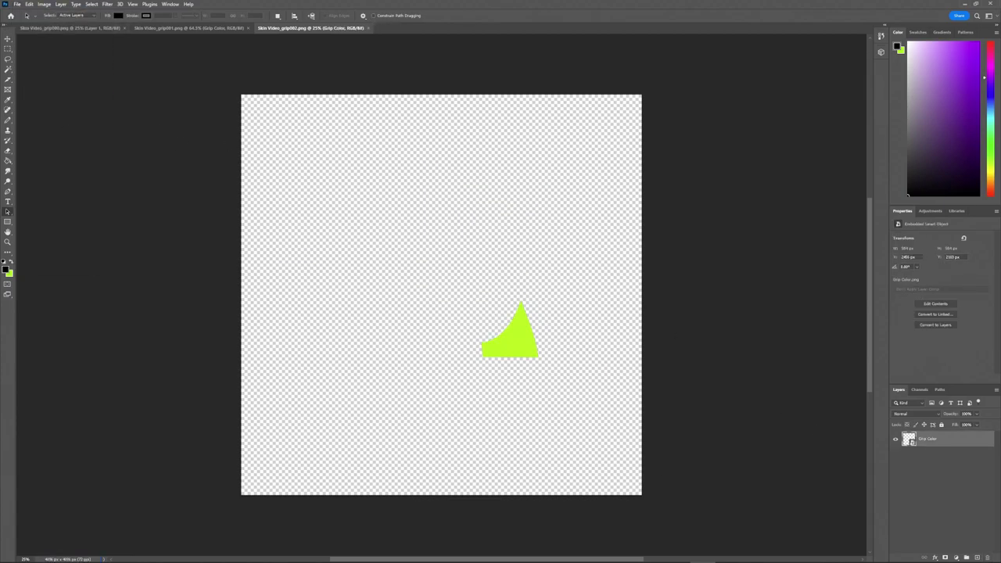
Switch back to Blender and apply the edited image to the grip, checking the projection on both sides.
{"action": "left_click", "coordinate": [605, 557]}
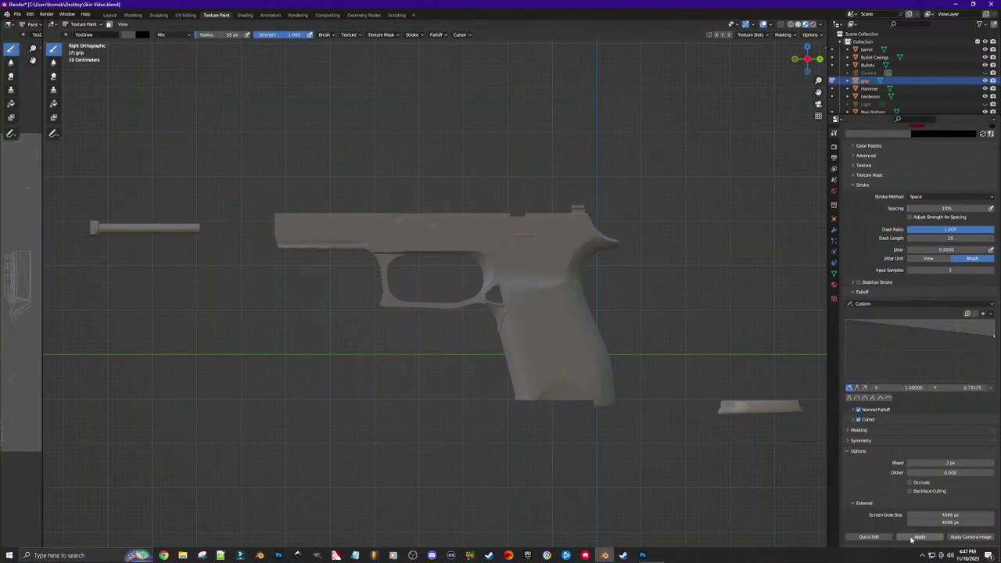
{"action": "left_click", "coordinate": [921, 537]}
{"action": "mouse_move", "coordinate": [676, 498]}
{"action": "left_mouse_down"}
{"action": "mouse_move", "coordinate": [543, 458]}
{"action": "mouse_move", "coordinate": [521, 427]}
{"action": "left_mouse_up"}
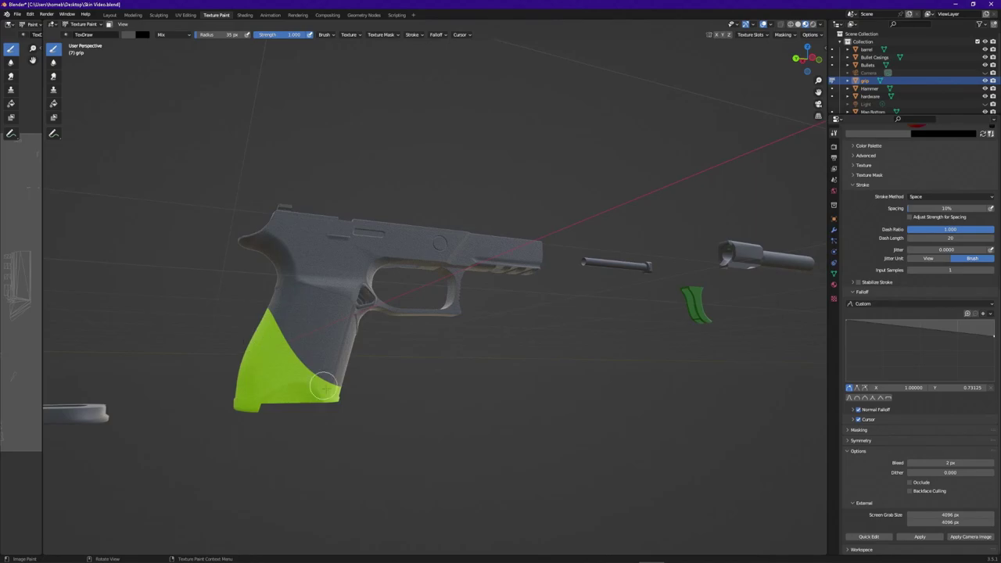
{"action": "left_click_drag", "start_coordinate": [459, 460], "coordinate": [556, 470]}
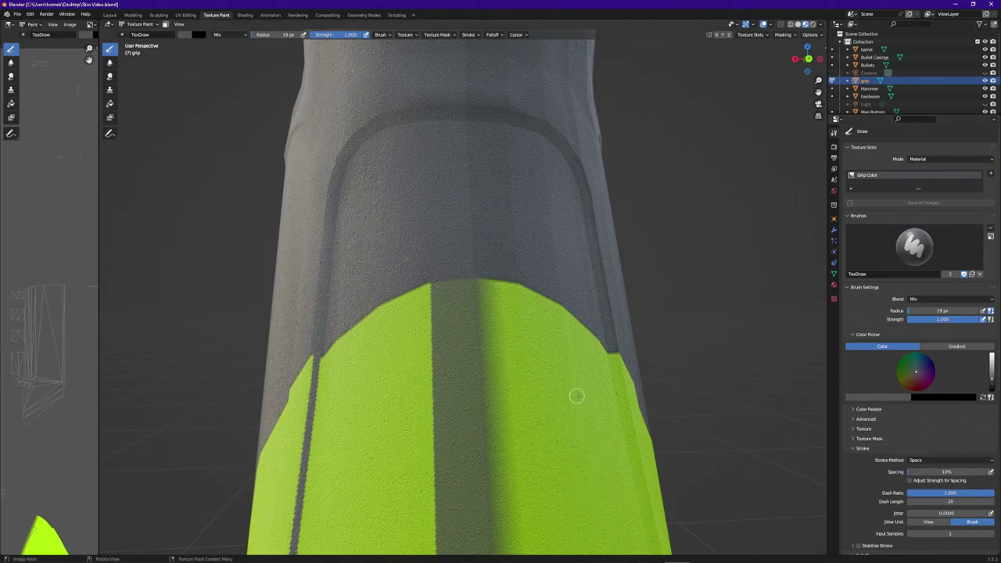
Set the brush's primary color to the lime green hex value b4e800.
{"action": "left_click", "coordinate": [896, 399]}
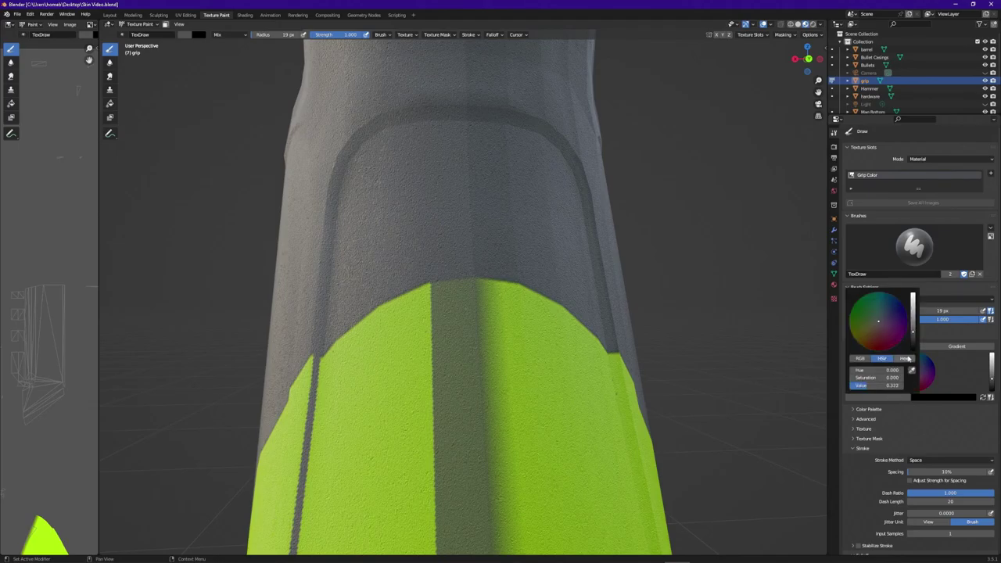
{"action": "left_click", "coordinate": [905, 358]}
{"action": "left_click", "coordinate": [868, 371]}
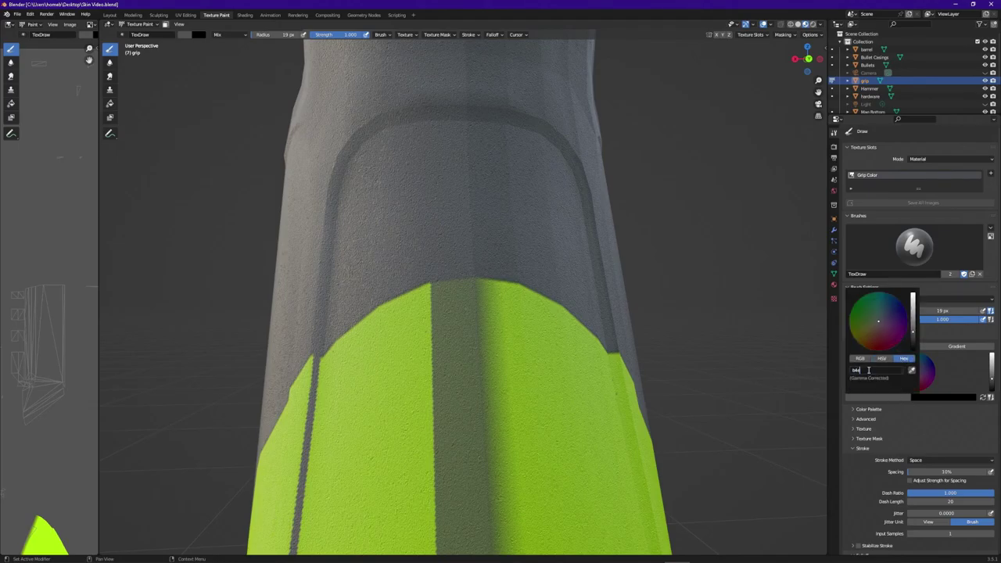
{"action": "type", "text": "b4e800"}
{"action": "key", "text": "Return"}
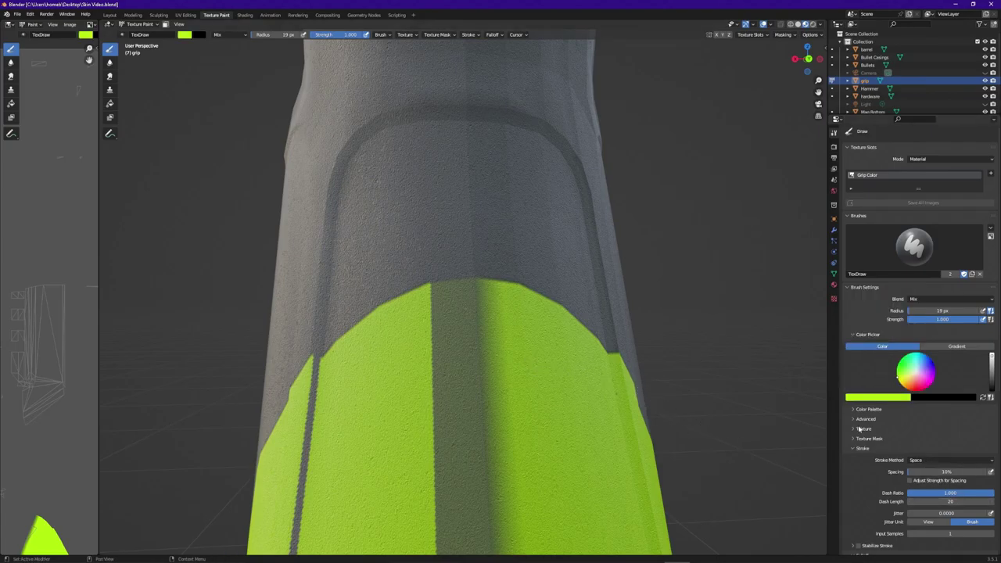
Re-enable Occlude and Backface Culling, and paint lime green across the upper end of the gray strip on the grip's back.
{"action": "left_click", "coordinate": [469, 35]}
{"action": "scroll", "coordinate": [919, 429], "scroll_direction": "down", "scroll_amount": 7}
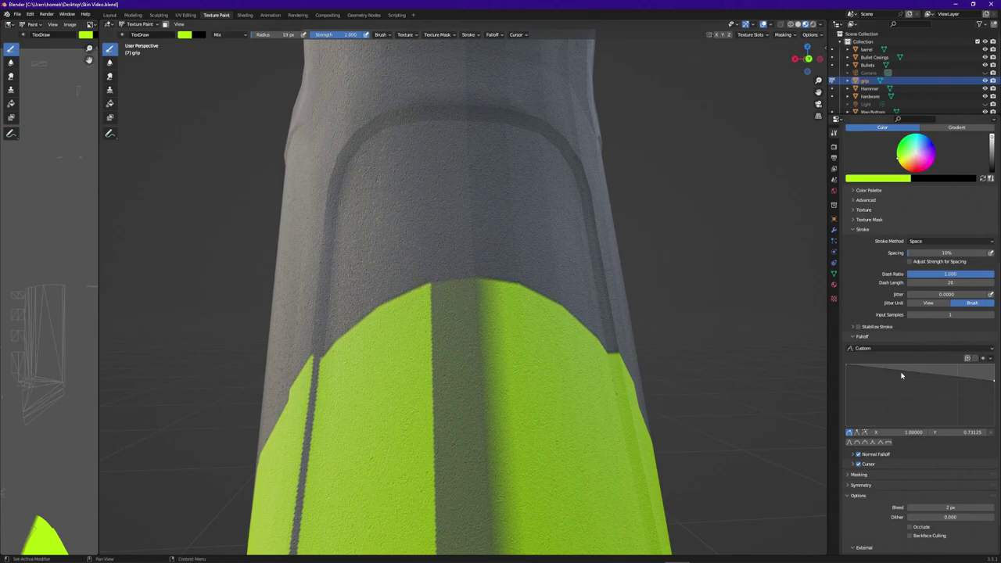
{"action": "scroll", "coordinate": [907, 391], "scroll_direction": "down", "scroll_amount": 3}
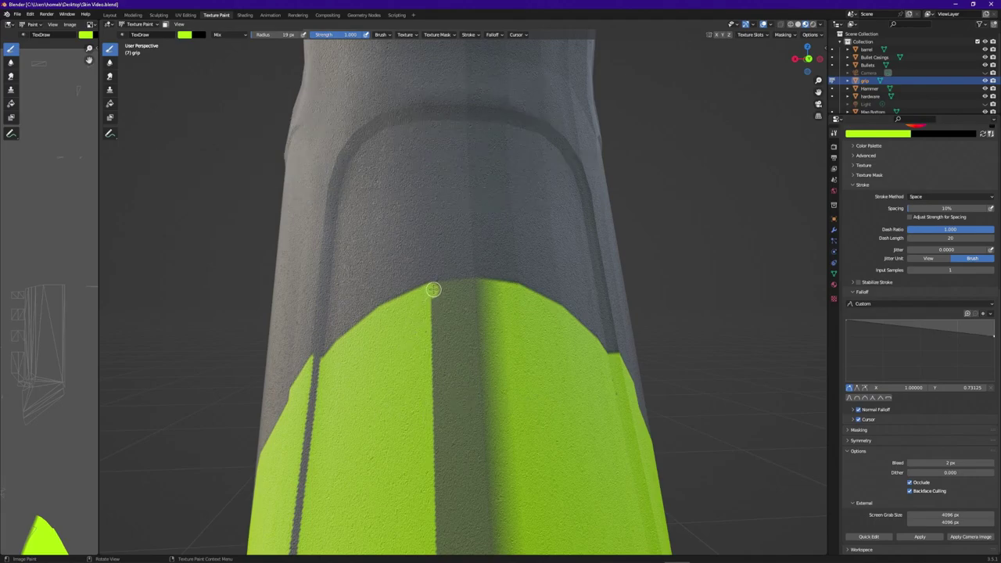
{"action": "left_click_drag", "start_coordinate": [440, 288], "coordinate": [509, 291]}
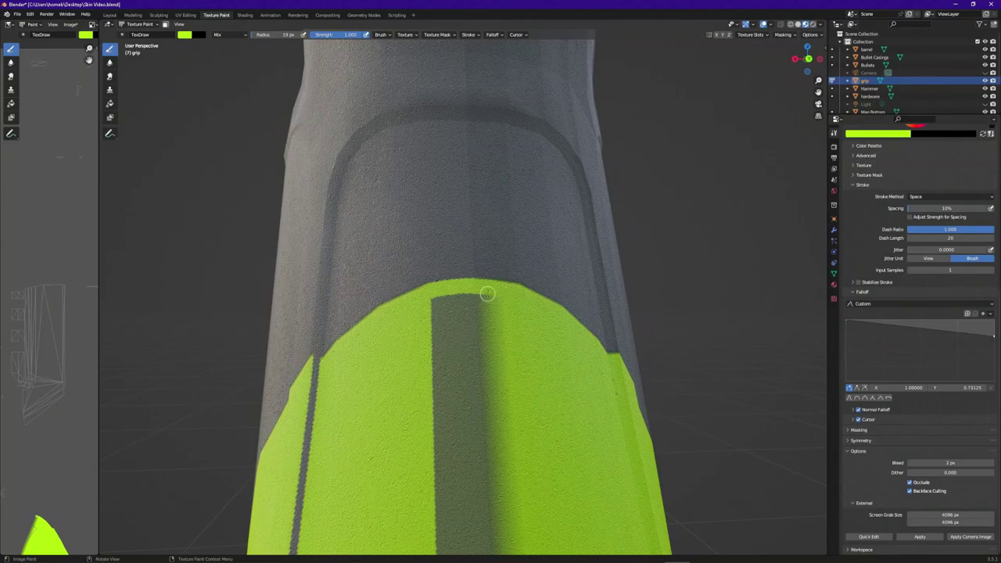
Return from the Smear tool to the Draw tool and extend the green paint further down the gray strip.
{"action": "scroll", "coordinate": [478, 317], "scroll_direction": "up", "scroll_amount": 8}
{"action": "scroll", "coordinate": [477, 317], "scroll_direction": "down", "scroll_amount": 6}
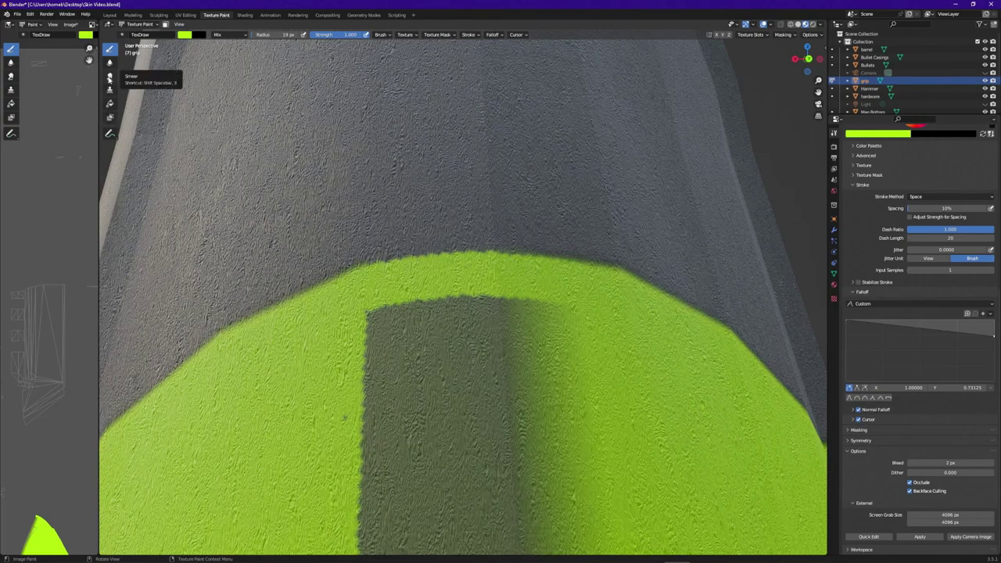
{"action": "left_click", "coordinate": [109, 77]}
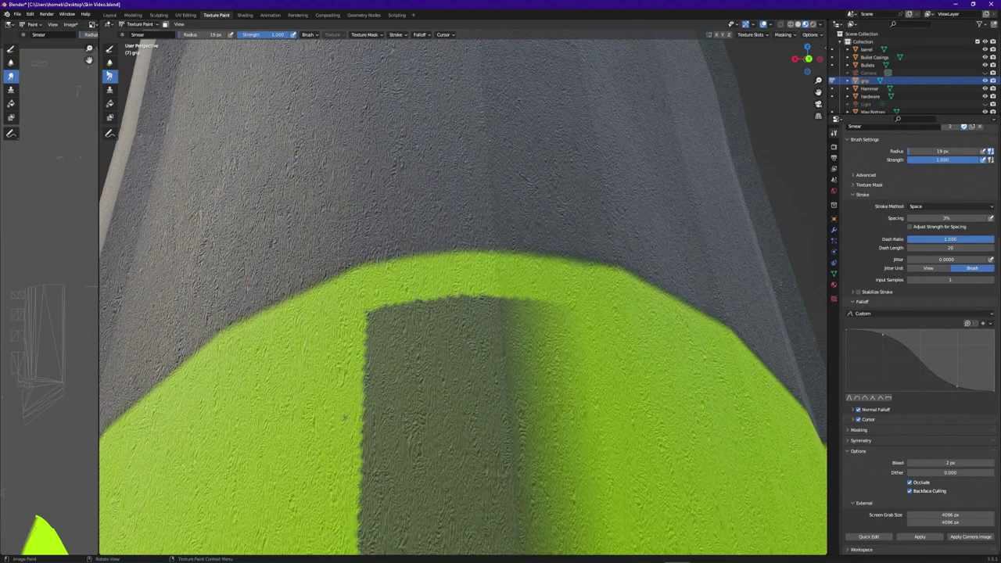
{"action": "left_click", "coordinate": [110, 49]}
{"action": "mouse_move", "coordinate": [361, 316]}
{"action": "left_mouse_down"}
{"action": "mouse_move", "coordinate": [549, 307]}
{"action": "mouse_move", "coordinate": [424, 288]}
{"action": "mouse_move", "coordinate": [485, 295]}
{"action": "mouse_move", "coordinate": [363, 317]}
{"action": "mouse_move", "coordinate": [568, 321]}
{"action": "mouse_move", "coordinate": [374, 330]}
{"action": "mouse_move", "coordinate": [525, 331]}
{"action": "mouse_move", "coordinate": [448, 325]}
{"action": "mouse_move", "coordinate": [474, 352]}
{"action": "mouse_move", "coordinate": [440, 353]}
{"action": "mouse_move", "coordinate": [495, 354]}
{"action": "mouse_move", "coordinate": [351, 358]}
{"action": "mouse_move", "coordinate": [581, 367]}
{"action": "mouse_move", "coordinate": [347, 362]}
{"action": "mouse_move", "coordinate": [390, 365]}
{"action": "left_mouse_up"}
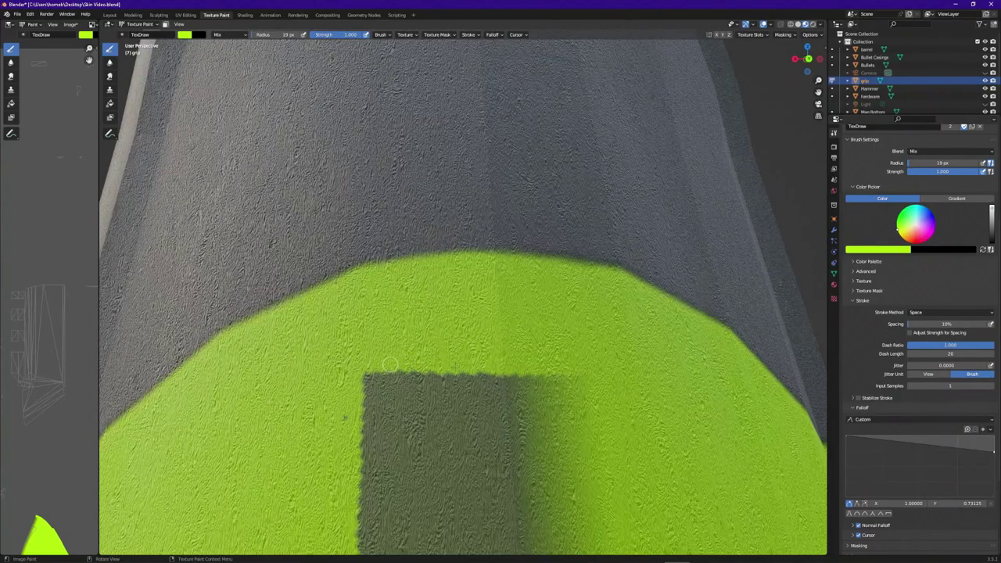
Paint the rest of the gray strip and the thin gray line beside it on the grip's back lime green.
{"action": "scroll", "coordinate": [454, 367], "scroll_direction": "down", "scroll_amount": 4}
{"action": "scroll", "coordinate": [454, 368], "scroll_direction": "down", "scroll_amount": 3}
{"action": "scroll", "coordinate": [452, 367], "scroll_direction": "up", "scroll_amount": 7}
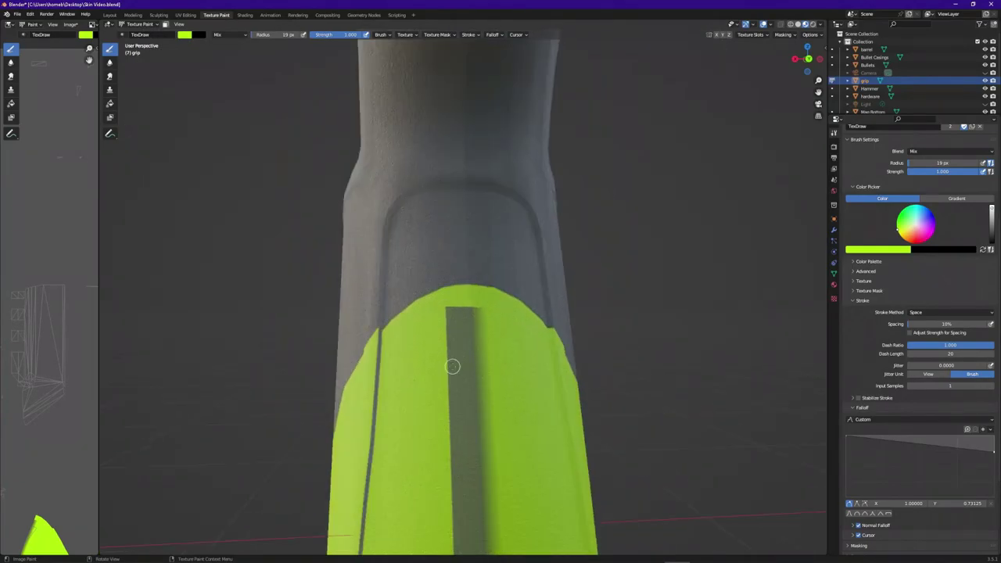
{"action": "scroll", "coordinate": [452, 367], "scroll_direction": "down", "scroll_amount": 6}
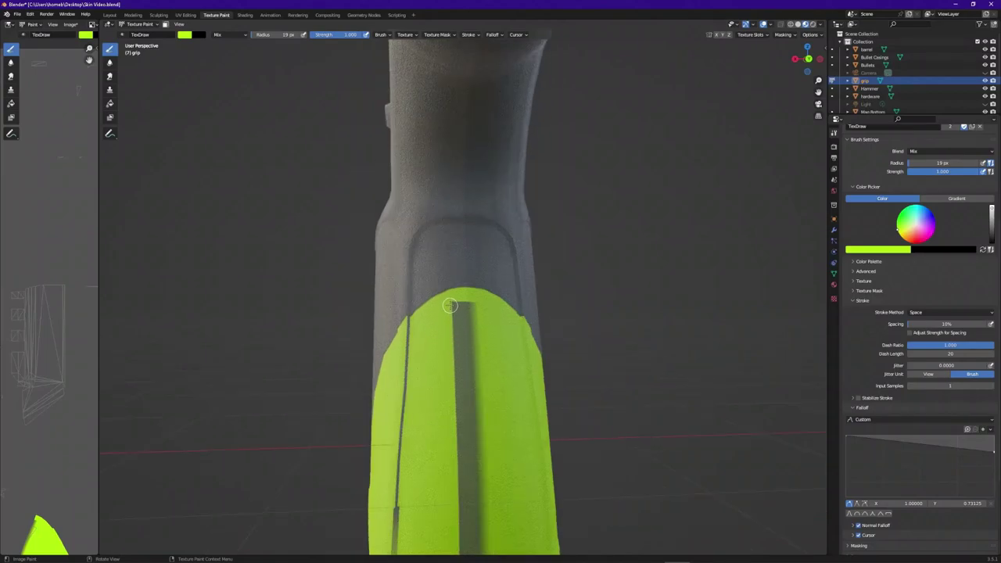
{"action": "mouse_move", "coordinate": [450, 305]}
{"action": "left_mouse_down"}
{"action": "mouse_move", "coordinate": [449, 310]}
{"action": "mouse_move", "coordinate": [483, 316]}
{"action": "mouse_move", "coordinate": [448, 320]}
{"action": "mouse_move", "coordinate": [450, 328]}
{"action": "mouse_move", "coordinate": [471, 333]}
{"action": "mouse_move", "coordinate": [486, 352]}
{"action": "mouse_move", "coordinate": [461, 348]}
{"action": "mouse_move", "coordinate": [457, 371]}
{"action": "mouse_move", "coordinate": [480, 376]}
{"action": "mouse_move", "coordinate": [487, 390]}
{"action": "mouse_move", "coordinate": [463, 418]}
{"action": "mouse_move", "coordinate": [464, 451]}
{"action": "mouse_move", "coordinate": [437, 458]}
{"action": "mouse_move", "coordinate": [456, 486]}
{"action": "mouse_move", "coordinate": [445, 493]}
{"action": "mouse_move", "coordinate": [447, 519]}
{"action": "mouse_move", "coordinate": [497, 504]}
{"action": "mouse_move", "coordinate": [522, 461]}
{"action": "mouse_move", "coordinate": [489, 380]}
{"action": "mouse_move", "coordinate": [467, 512]}
{"action": "mouse_move", "coordinate": [499, 441]}
{"action": "mouse_move", "coordinate": [392, 428]}
{"action": "mouse_move", "coordinate": [409, 198]}
{"action": "left_mouse_up"}
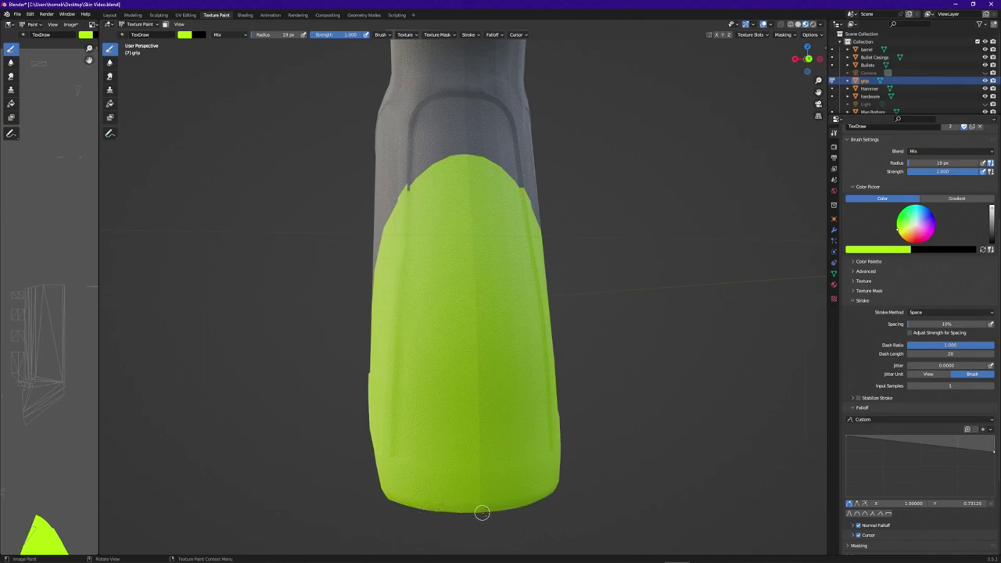
Paint test strokes on the grip's underside, check where they land inside the opening, and undo them.
{"action": "left_click_drag", "start_coordinate": [482, 513], "coordinate": [518, 489]}
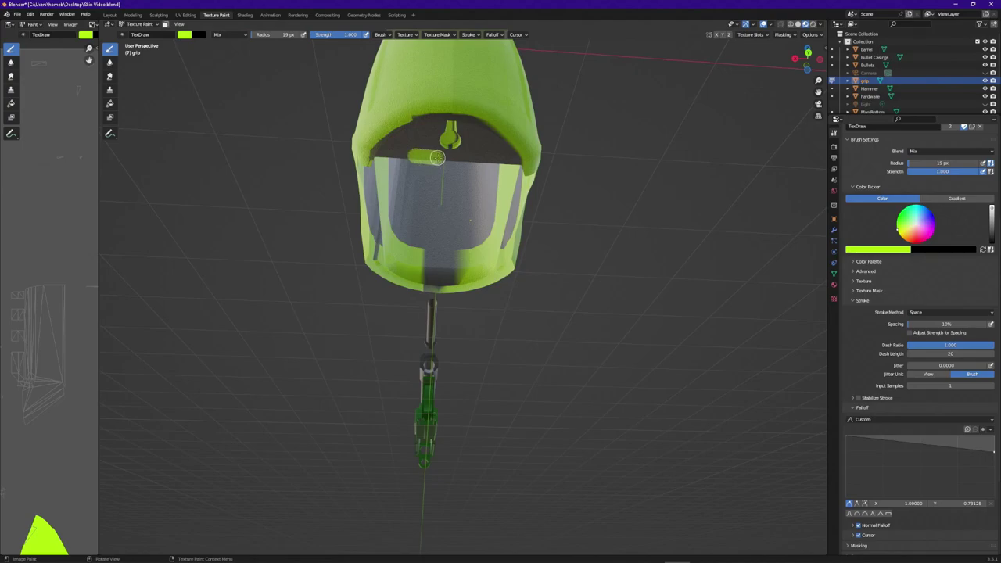
{"action": "left_click_drag", "start_coordinate": [556, 285], "coordinate": [528, 260]}
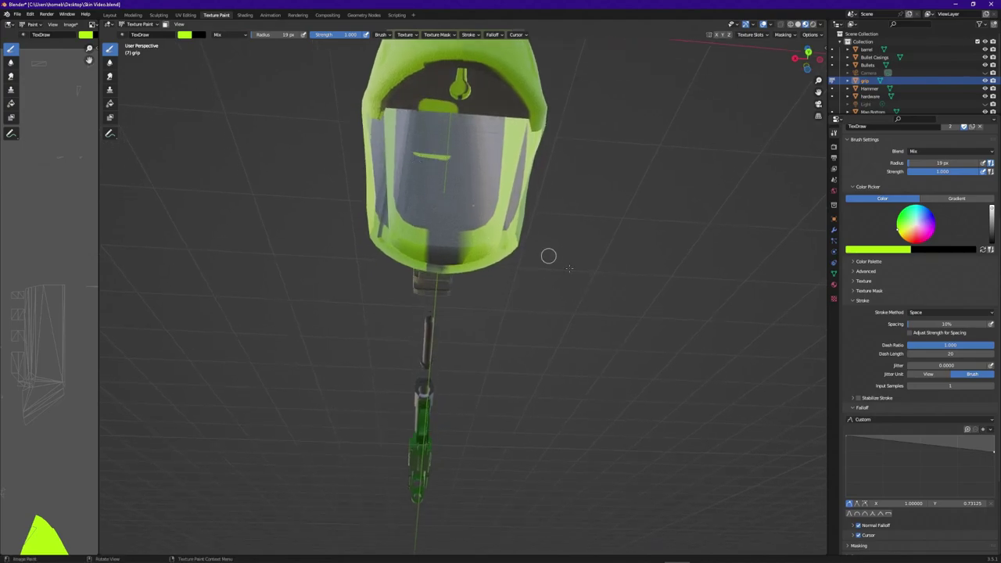
{"action": "left_click_drag", "start_coordinate": [615, 297], "coordinate": [615, 326]}
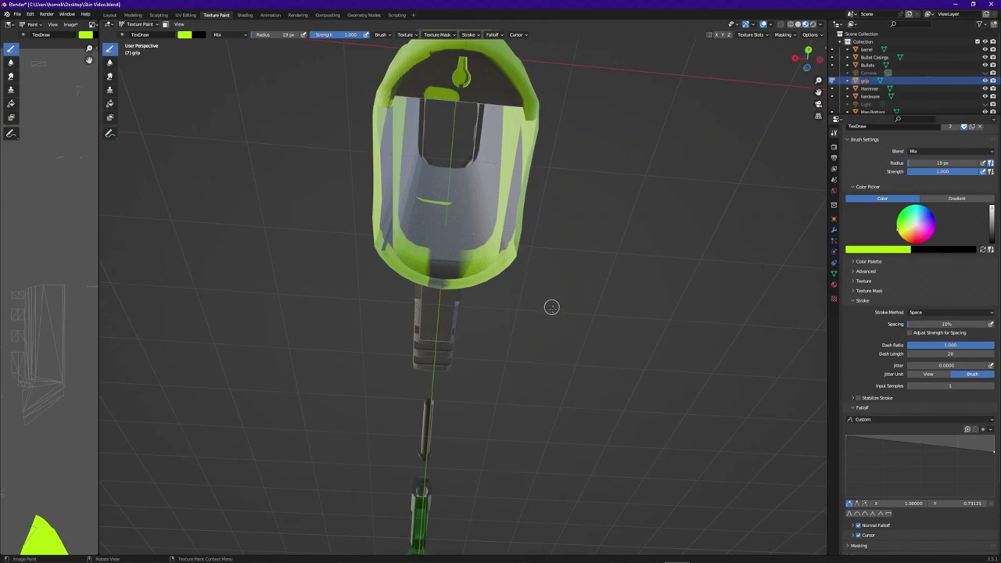
{"action": "key", "text": "ctrl+z"}
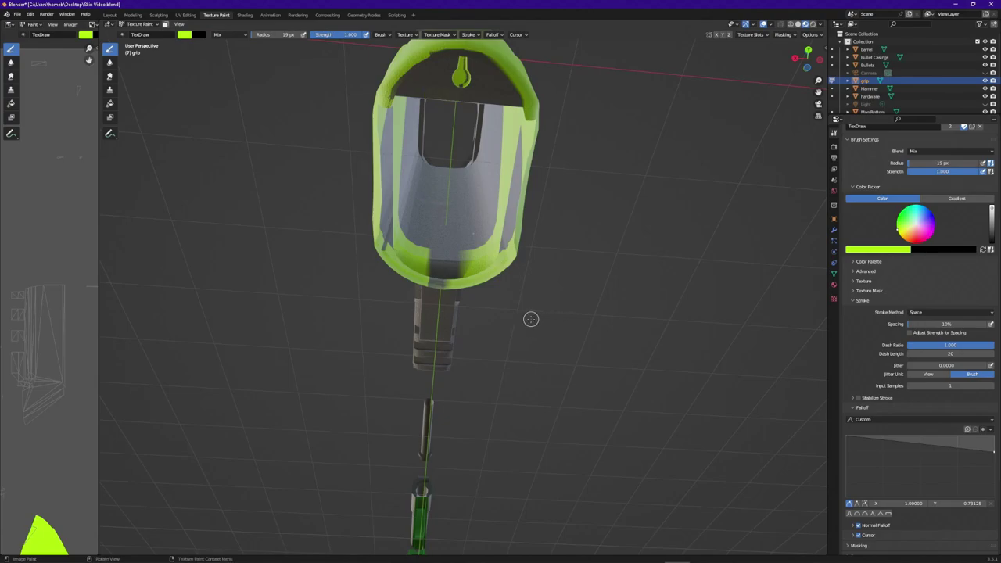
Examine the green area from the grip's front, side and back for unpainted gaps and uneven edges.
{"action": "left_click_drag", "start_coordinate": [617, 352], "coordinate": [569, 406]}
{"action": "scroll", "coordinate": [559, 406], "scroll_direction": "up", "scroll_amount": 4}
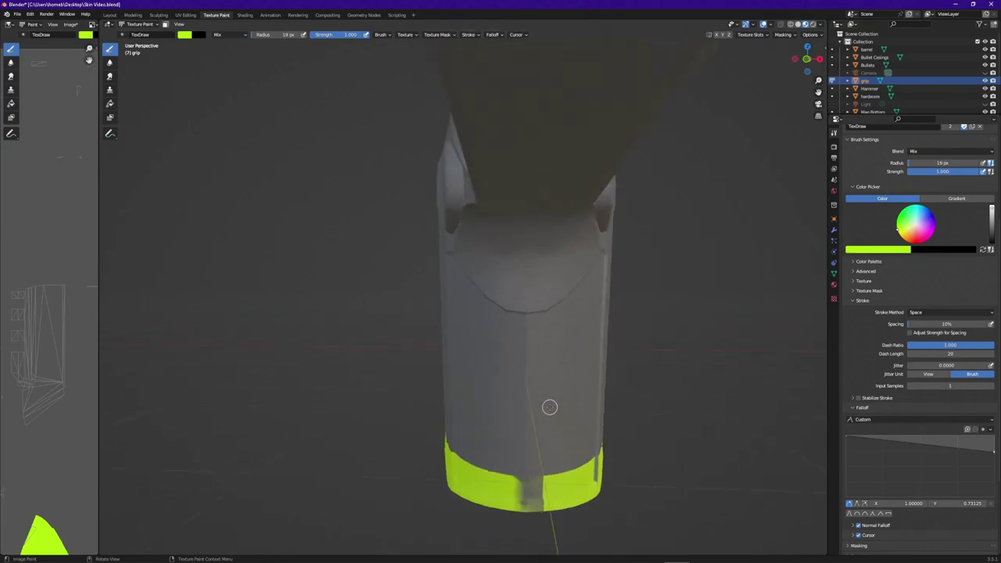
{"action": "mouse_move", "coordinate": [662, 425]}
{"action": "left_mouse_down"}
{"action": "mouse_move", "coordinate": [617, 289]}
{"action": "mouse_move", "coordinate": [594, 286]}
{"action": "mouse_move", "coordinate": [496, 415]}
{"action": "mouse_move", "coordinate": [515, 414]}
{"action": "mouse_move", "coordinate": [484, 440]}
{"action": "mouse_move", "coordinate": [514, 407]}
{"action": "mouse_move", "coordinate": [561, 413]}
{"action": "left_mouse_up"}
{"action": "scroll", "coordinate": [513, 406], "scroll_direction": "up", "scroll_amount": 3}
{"action": "scroll", "coordinate": [637, 503], "scroll_direction": "down", "scroll_amount": 3}
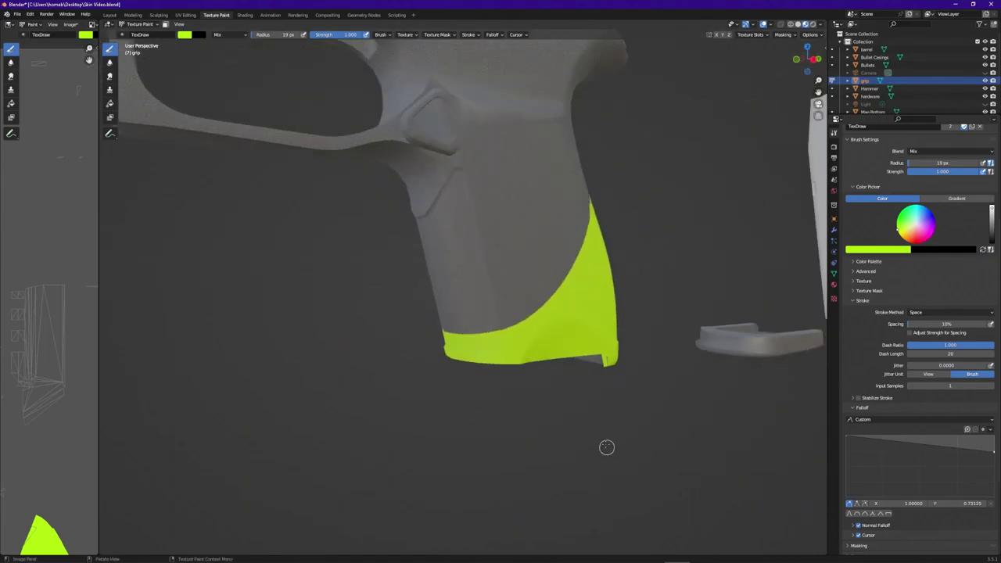
{"action": "scroll", "coordinate": [595, 433], "scroll_direction": "up", "scroll_amount": 3}
{"action": "scroll", "coordinate": [656, 487], "scroll_direction": "down", "scroll_amount": 5}
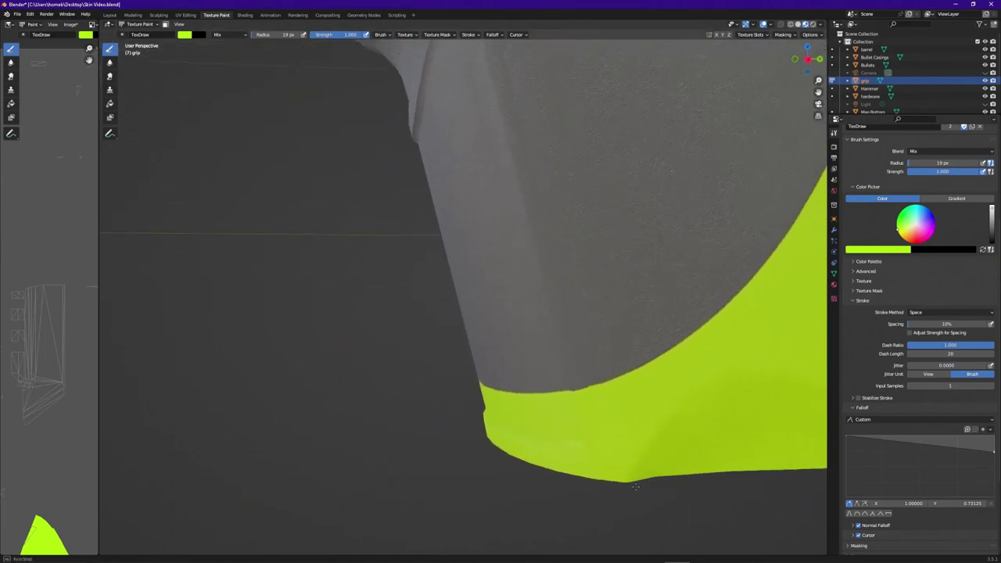
{"action": "scroll", "coordinate": [636, 483], "scroll_direction": "down", "scroll_amount": 3}
{"action": "left_click_drag", "start_coordinate": [638, 451], "coordinate": [441, 334]}
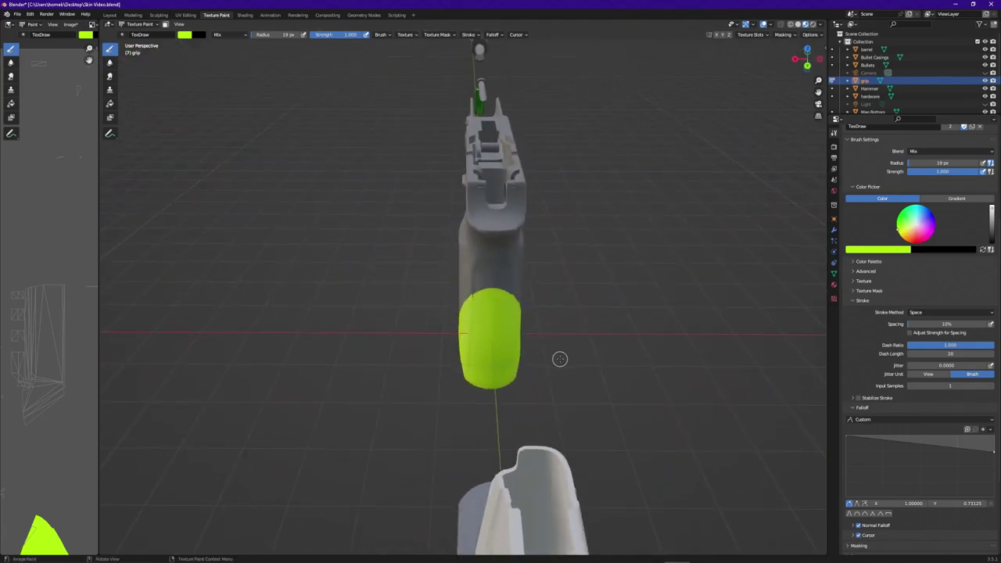
{"action": "left_click_drag", "start_coordinate": [567, 360], "coordinate": [642, 332]}
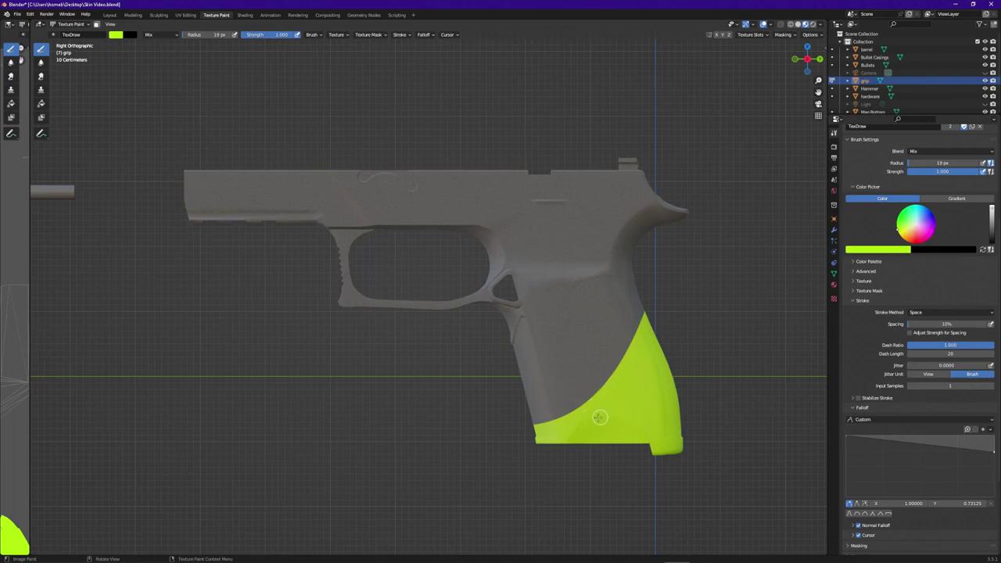
Examine the grip's underside and the inner walls of its opening for projected paint.
{"action": "left_click_drag", "start_coordinate": [615, 491], "coordinate": [577, 418]}
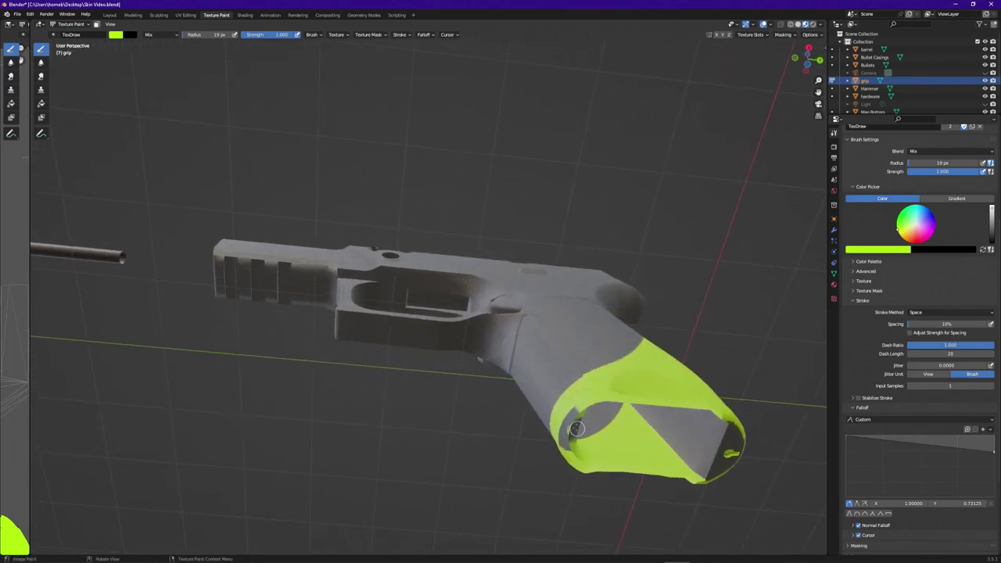
{"action": "left_click_drag", "start_coordinate": [597, 475], "coordinate": [611, 480]}
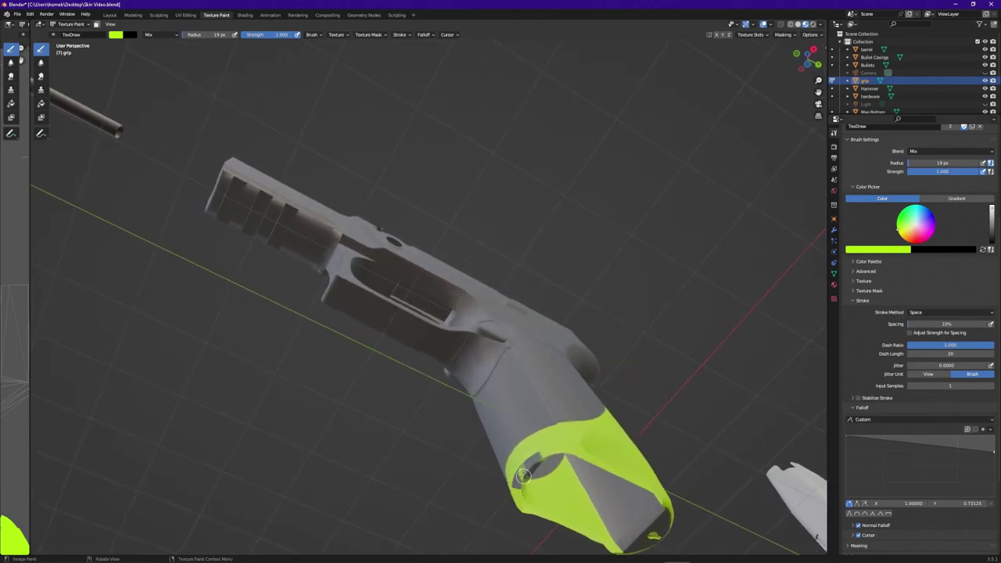
{"action": "left_click_drag", "start_coordinate": [575, 514], "coordinate": [618, 507]}
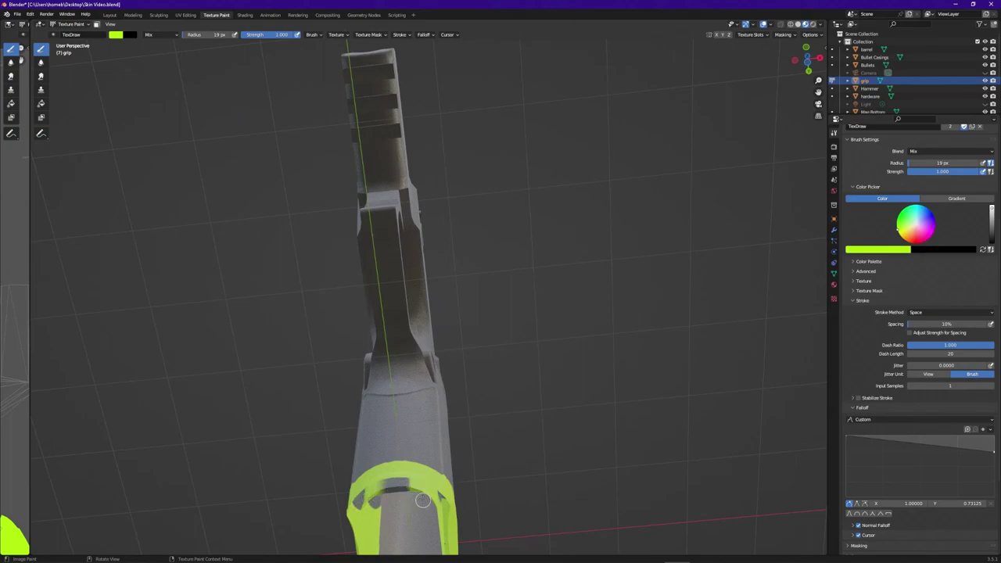
Check the painted grip once more from its side and underside, and enlarge the texture image view beside the model.
{"action": "left_click_drag", "start_coordinate": [578, 506], "coordinate": [489, 529]}
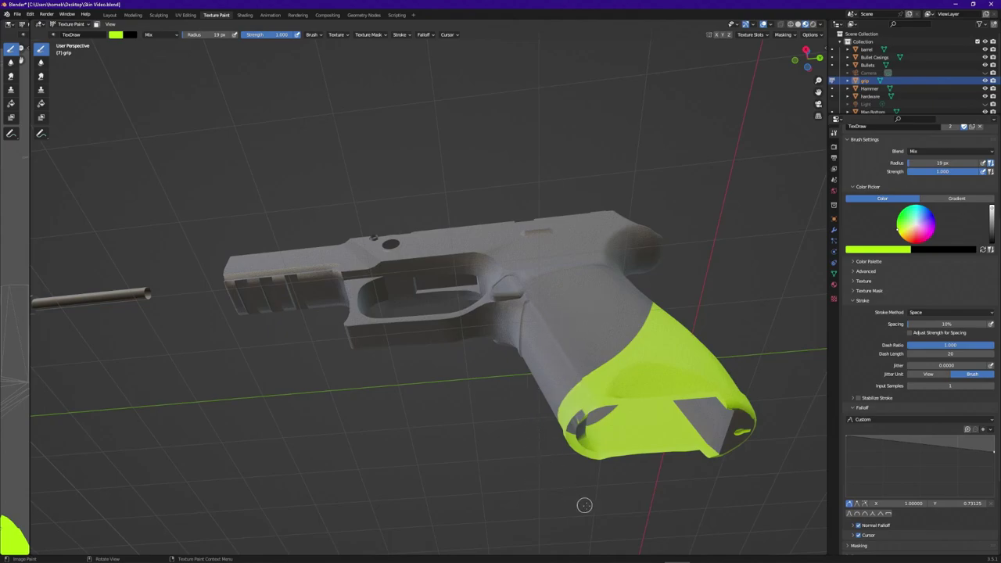
{"action": "scroll", "coordinate": [596, 507], "scroll_direction": "up", "scroll_amount": 2}
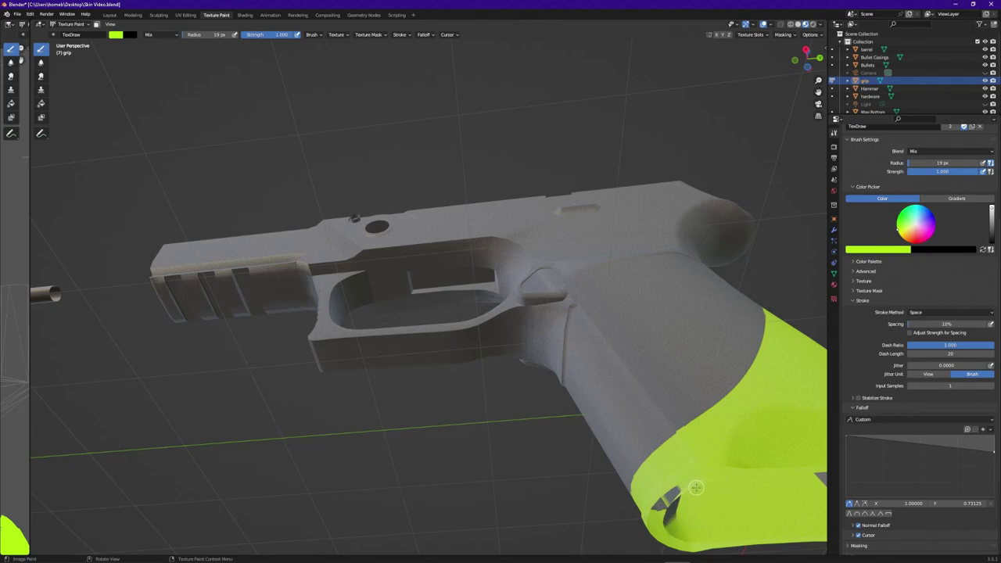
{"action": "left_click_drag", "start_coordinate": [697, 487], "coordinate": [615, 483]}
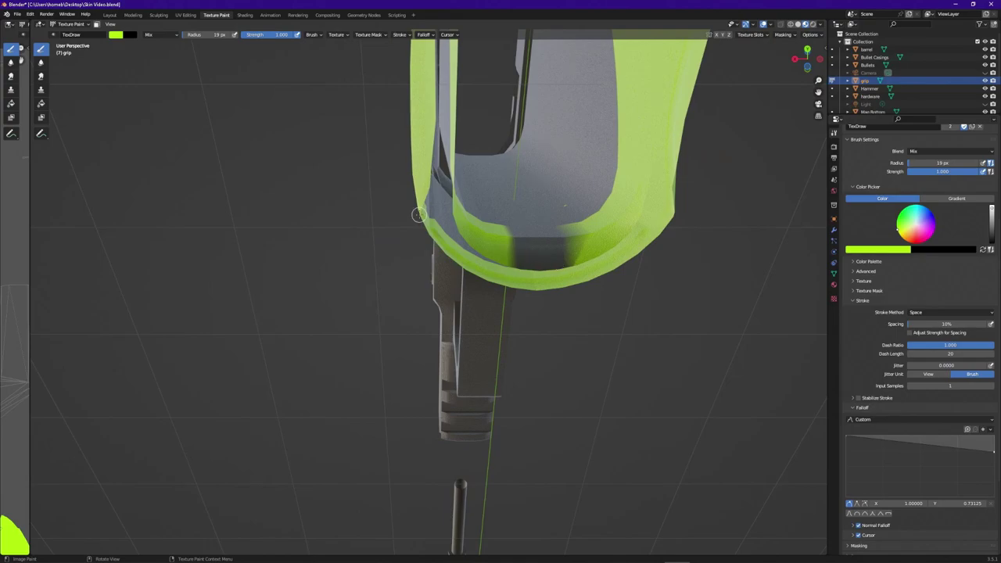
{"action": "left_click_drag", "start_coordinate": [564, 370], "coordinate": [584, 327]}
{"action": "left_click_drag", "start_coordinate": [646, 425], "coordinate": [626, 450]}
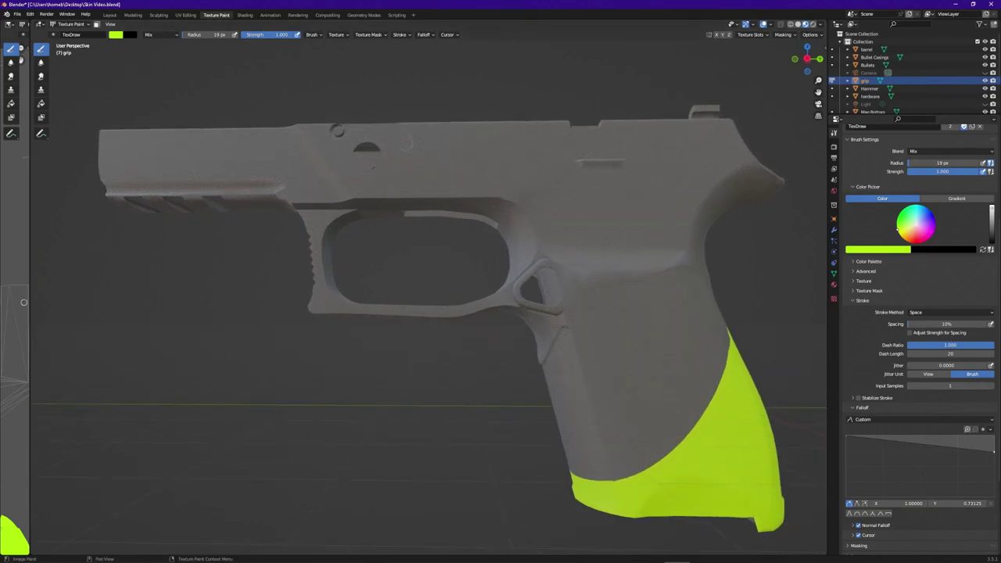
{"action": "left_click_drag", "start_coordinate": [27, 301], "coordinate": [674, 377]}
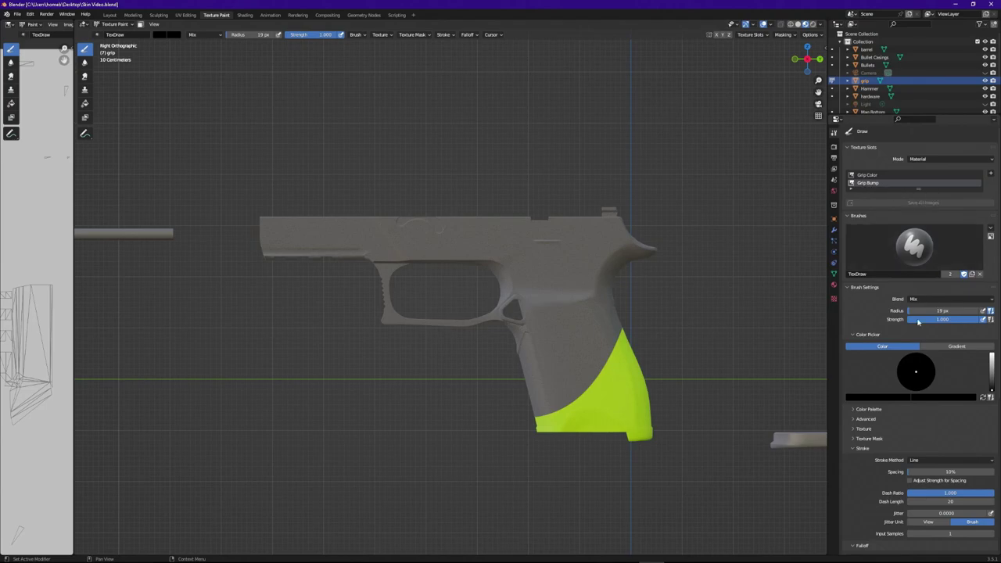
Paint two straight black strokes on the Grip Bump texture, one horizontal along the frame's front and one diagonal above the trigger guard.
{"action": "scroll", "coordinate": [906, 364], "scroll_direction": "down", "scroll_amount": 2}
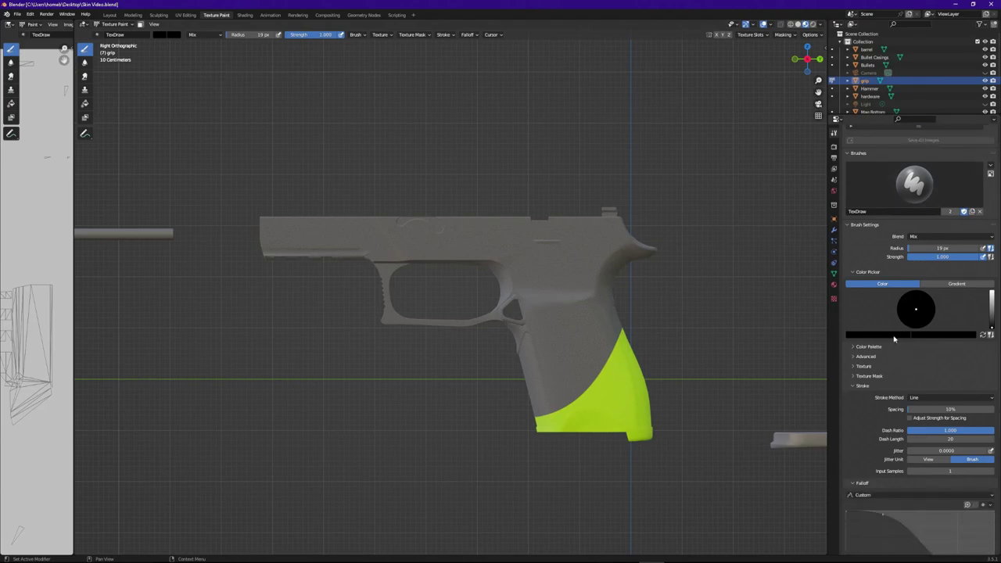
{"action": "scroll", "coordinate": [881, 336], "scroll_direction": "down", "scroll_amount": 4}
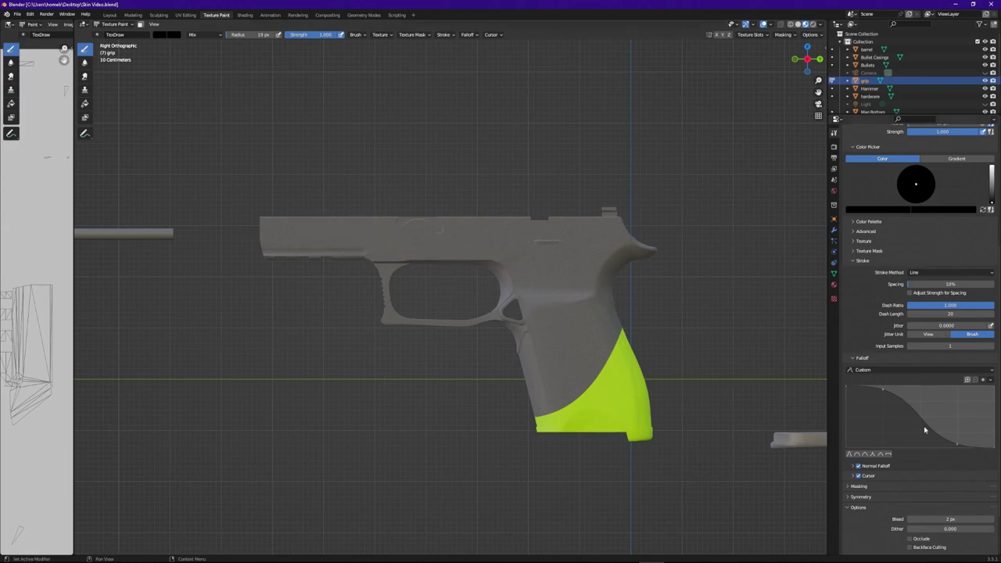
{"action": "scroll", "coordinate": [906, 429], "scroll_direction": "down", "scroll_amount": 2}
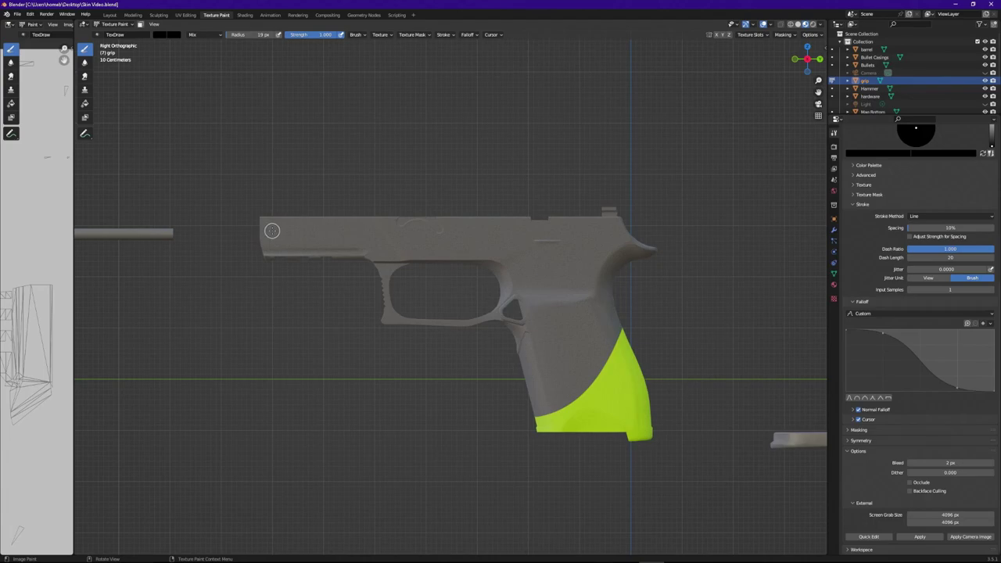
{"action": "left_click_drag", "start_coordinate": [272, 230], "coordinate": [373, 231]}
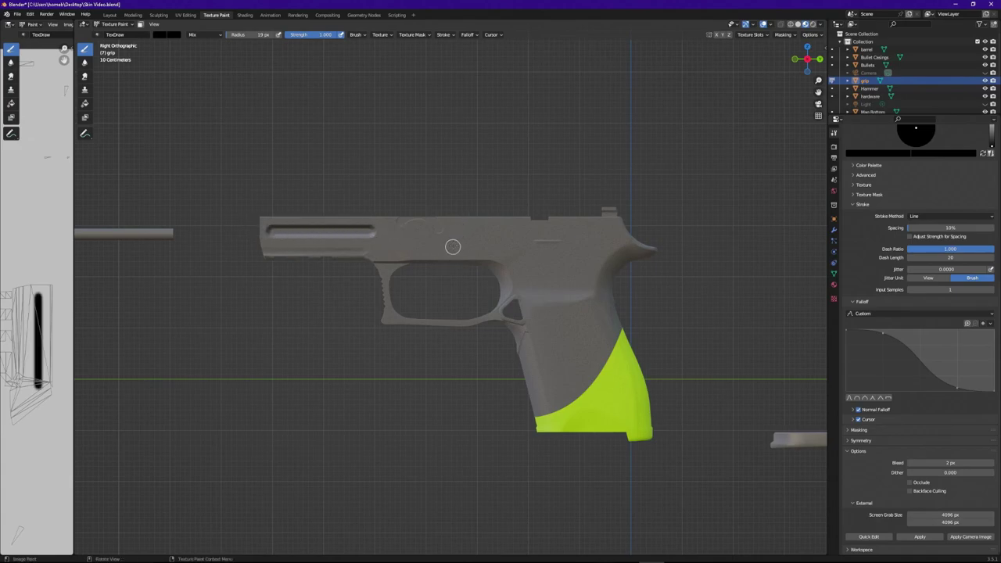
{"action": "left_click_drag", "start_coordinate": [448, 249], "coordinate": [471, 227]}
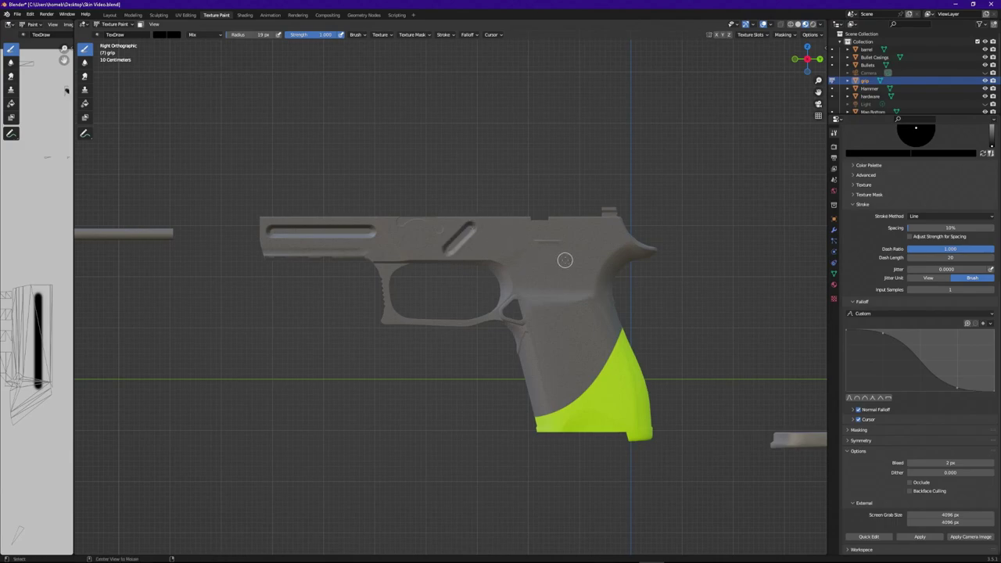
Inspect the painted grooves from both sides of the frame, then view the front groove close up in right orthographic view.
{"action": "left_click_drag", "start_coordinate": [545, 275], "coordinate": [411, 251]}
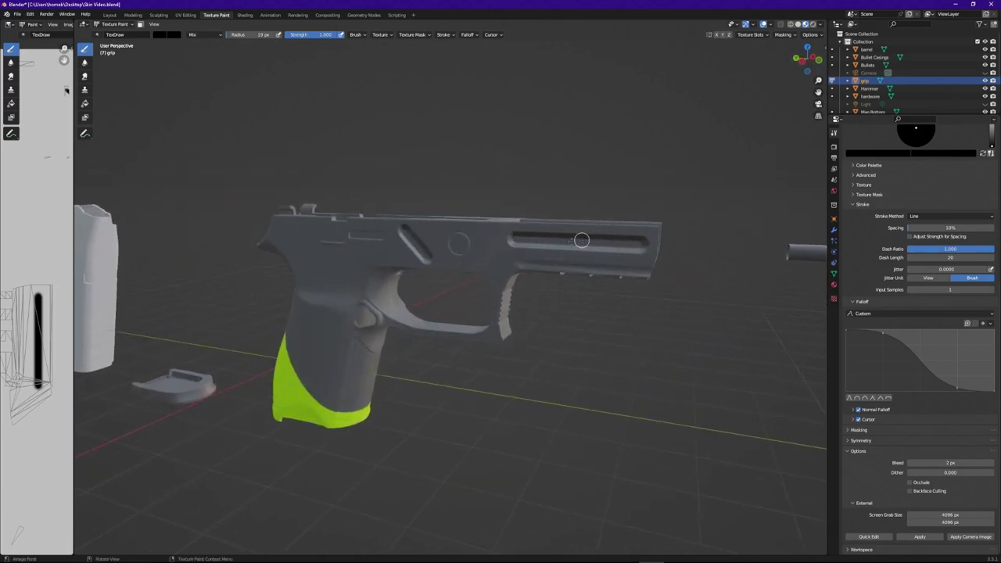
{"action": "left_click_drag", "start_coordinate": [605, 344], "coordinate": [454, 351]}
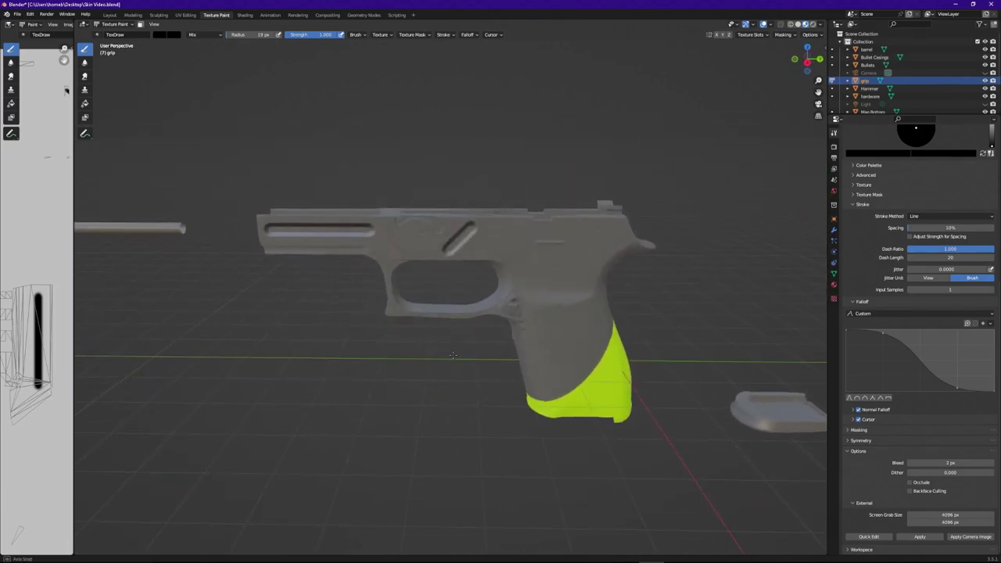
{"action": "left_click", "coordinate": [813, 69]}
{"action": "left_click_drag", "start_coordinate": [818, 82], "coordinate": [819, 55]}
{"action": "left_click_drag", "start_coordinate": [462, 411], "coordinate": [494, 389]}
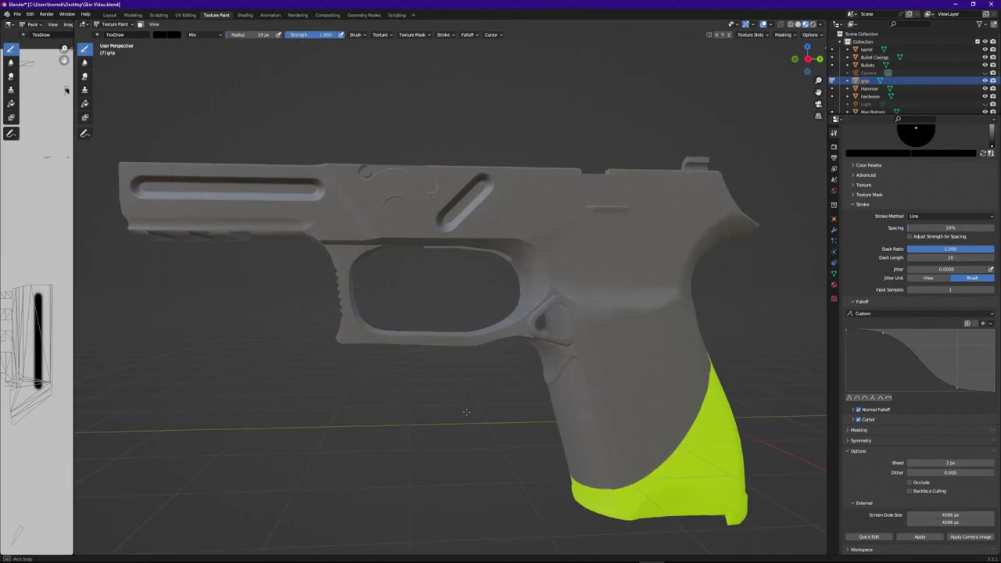
{"action": "left_click_drag", "start_coordinate": [806, 57], "coordinate": [998, 162]}
{"action": "left_click", "coordinate": [811, 59]}
{"action": "left_click", "coordinate": [807, 59]}
{"action": "scroll", "coordinate": [418, 271], "scroll_direction": "up", "scroll_amount": 3}
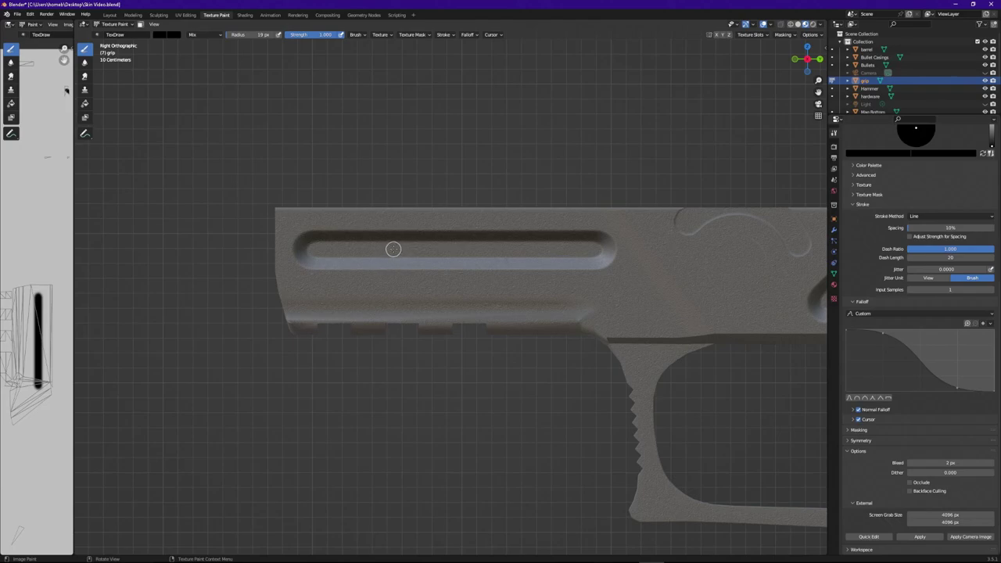
Reshape the brush falloff into a nearly flat line ending at about 0.76 and set the brush color to lime green by hex code.
{"action": "left_click", "coordinate": [881, 400]}
{"action": "left_click_drag", "start_coordinate": [983, 389], "coordinate": [959, 354]}
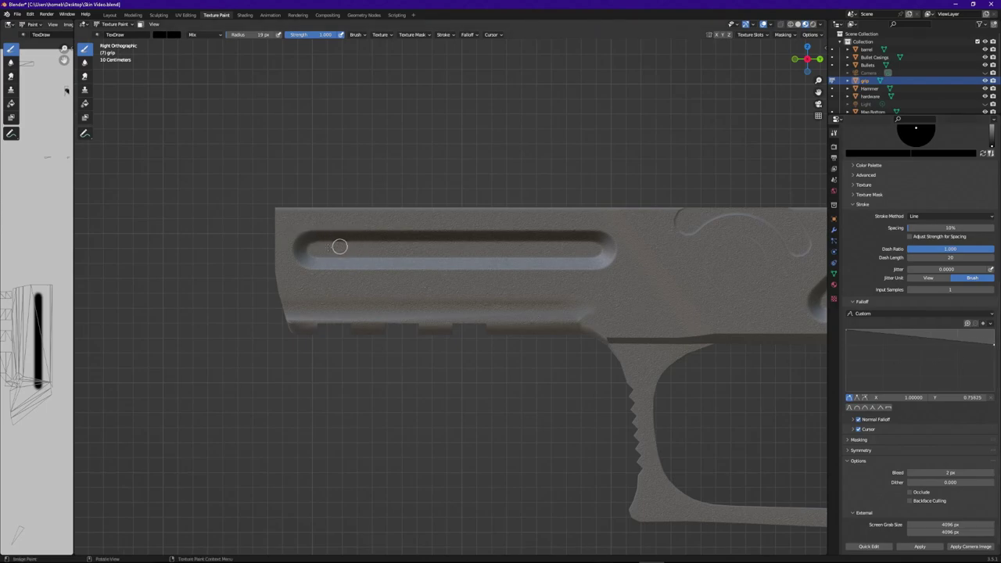
{"action": "left_click", "coordinate": [876, 154]}
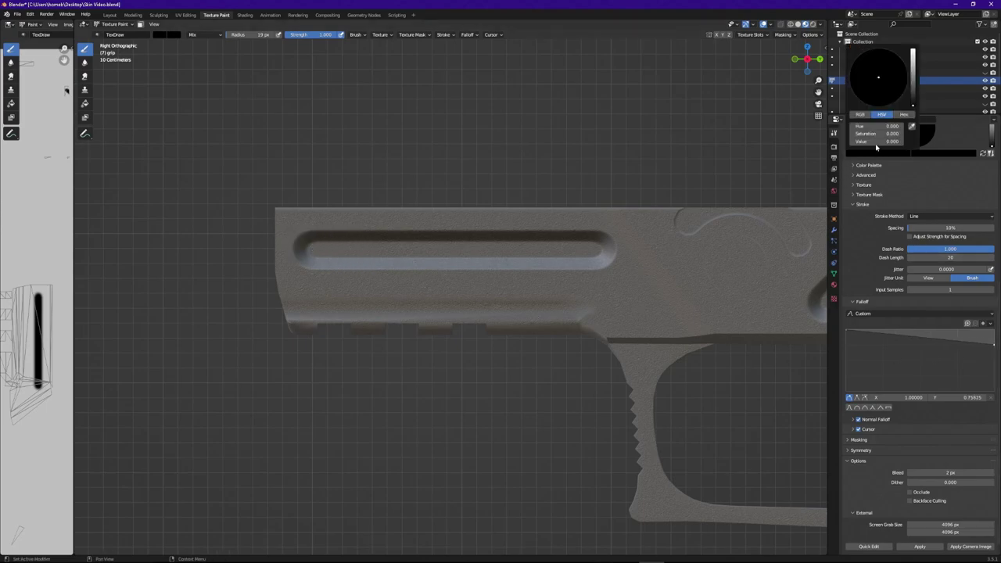
{"action": "left_click", "coordinate": [904, 115]}
{"action": "left_click", "coordinate": [885, 126]}
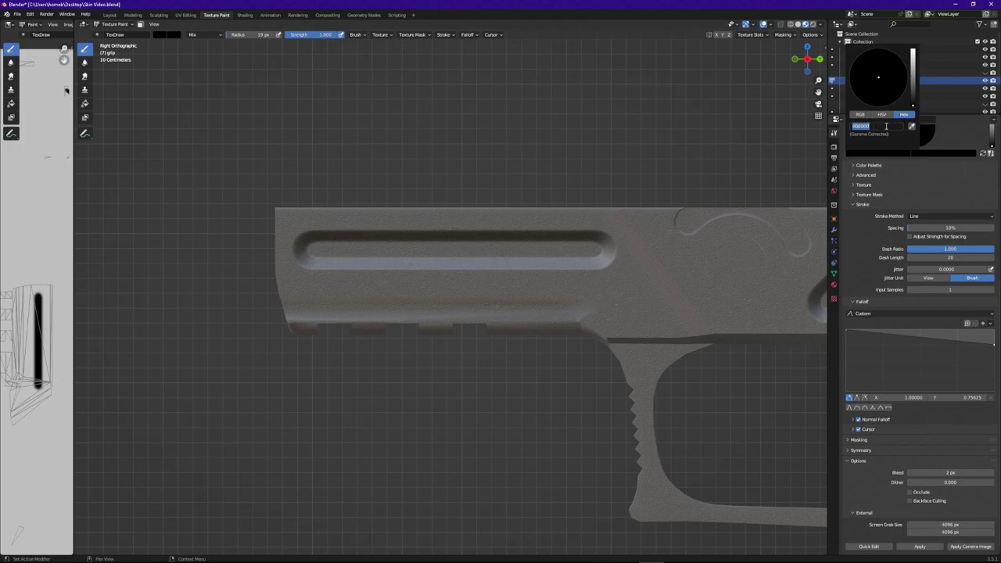
{"action": "type", "text": "84e800"}
{"action": "key", "text": "Return"}
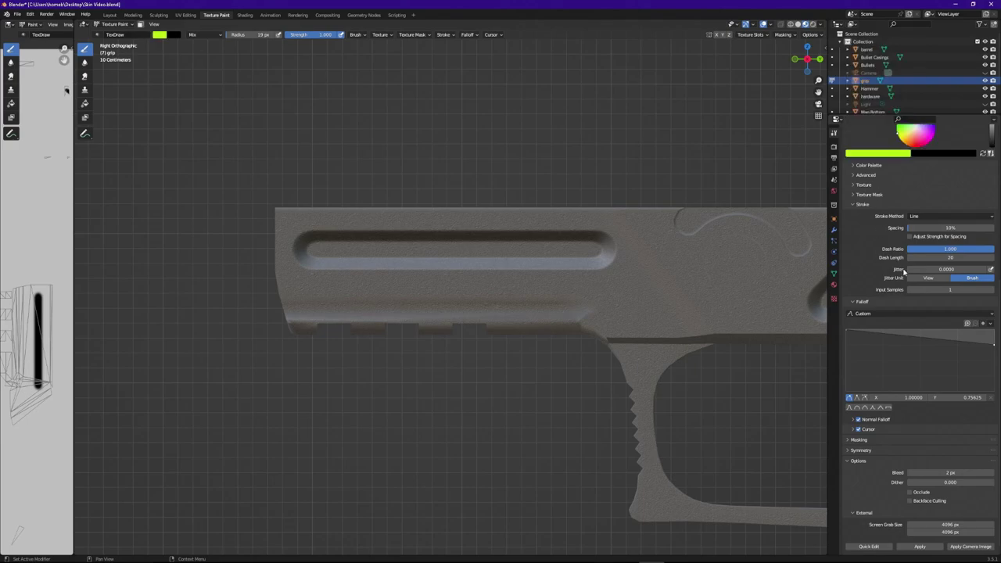
Paint straight lime green lines on the Grip Color texture inside the frame's front groove and the diagonal groove.
{"action": "scroll", "coordinate": [907, 254], "scroll_direction": "up", "scroll_amount": 8}
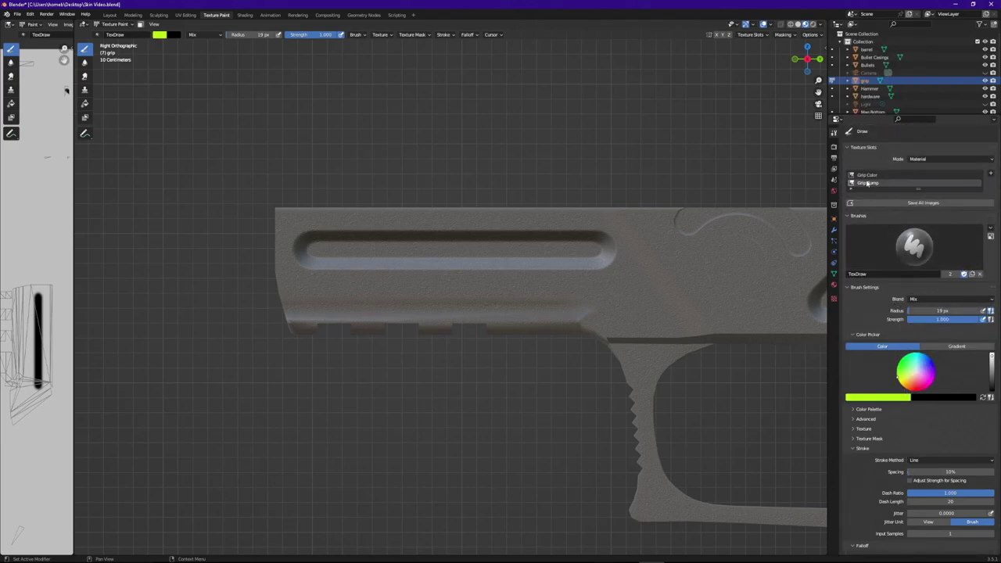
{"action": "left_click", "coordinate": [869, 177]}
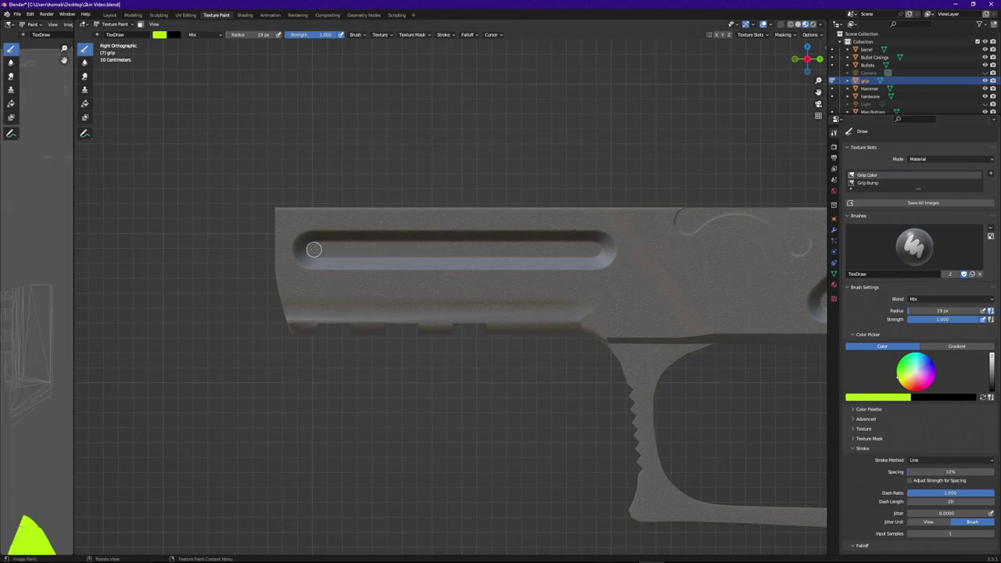
{"action": "left_click_drag", "start_coordinate": [314, 249], "coordinate": [595, 249]}
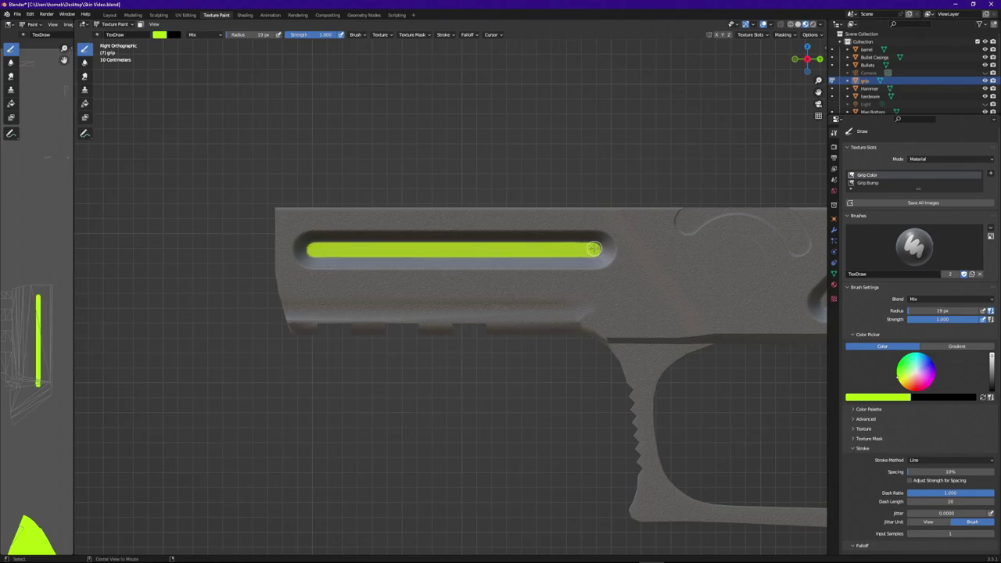
{"action": "left_click_drag", "start_coordinate": [818, 92], "coordinate": [544, 68]}
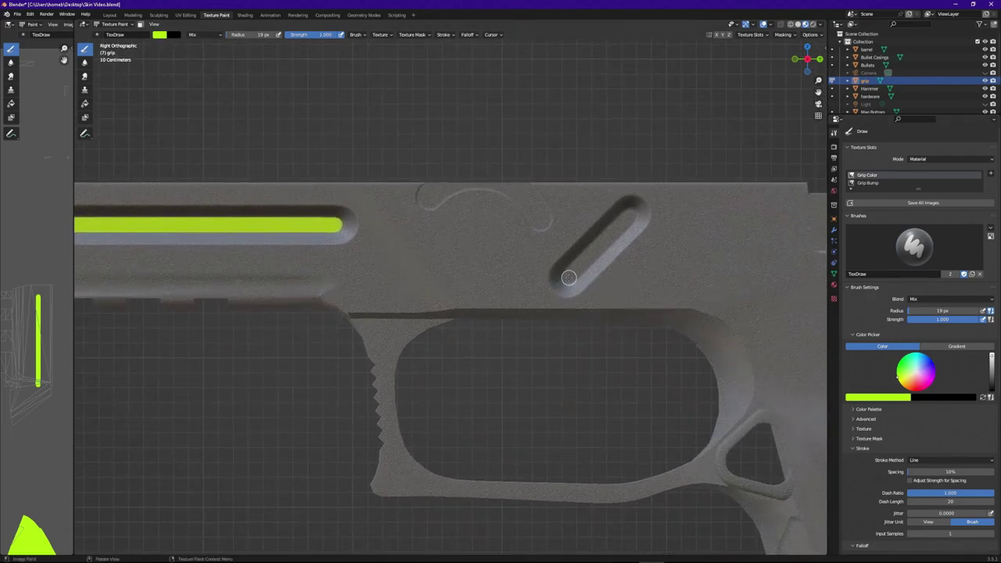
{"action": "left_click_drag", "start_coordinate": [569, 278], "coordinate": [630, 216]}
{"action": "scroll", "coordinate": [592, 356], "scroll_direction": "down", "scroll_amount": 5}
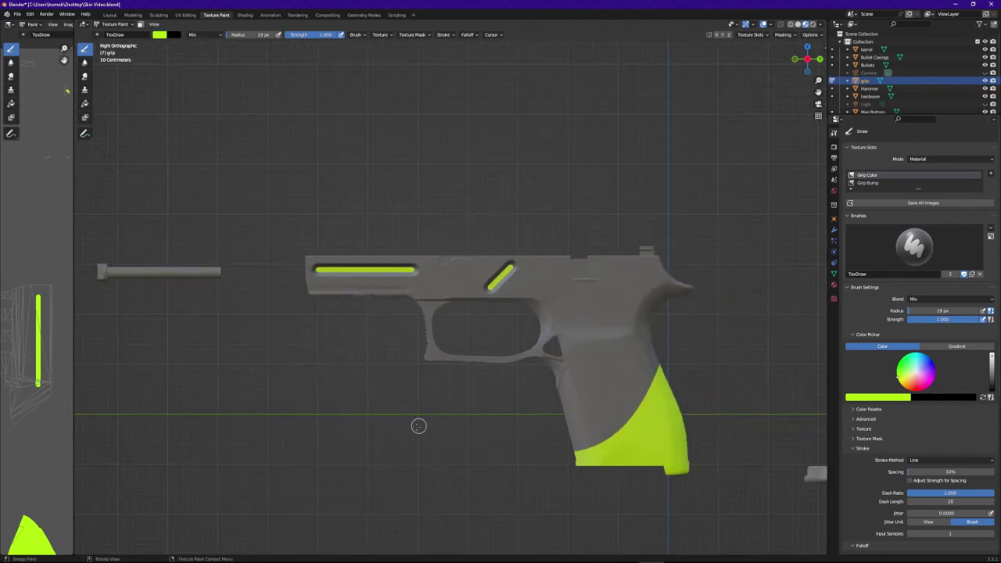
Examine the frame's opposite side and inner walls from the front and above for projected lime green paint.
{"action": "mouse_move", "coordinate": [384, 375]}
{"action": "left_mouse_down"}
{"action": "mouse_move", "coordinate": [583, 385]}
{"action": "mouse_move", "coordinate": [381, 375]}
{"action": "left_mouse_up"}
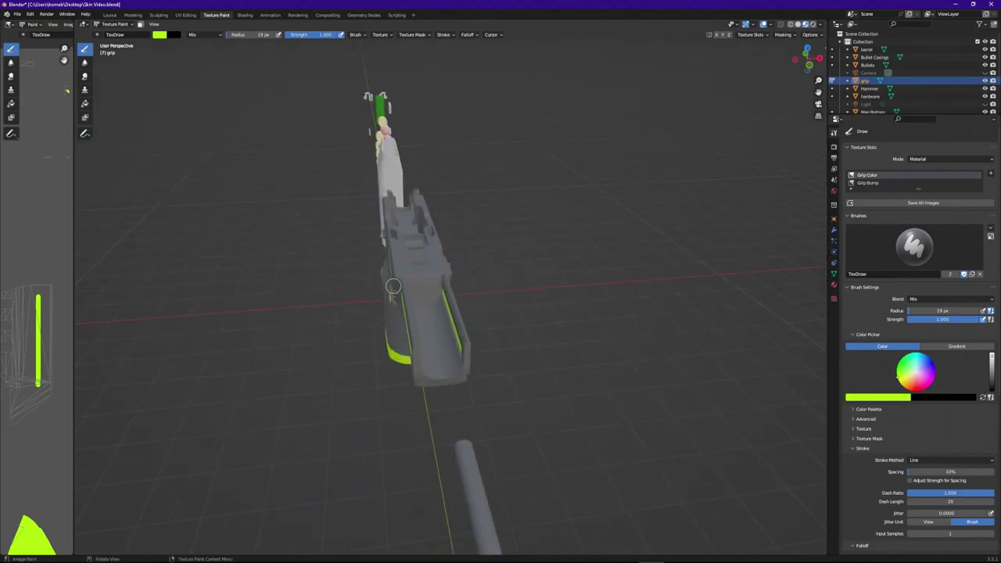
{"action": "mouse_move", "coordinate": [392, 286]}
{"action": "left_mouse_down"}
{"action": "mouse_move", "coordinate": [246, 372]}
{"action": "mouse_move", "coordinate": [438, 365]}
{"action": "left_mouse_up"}
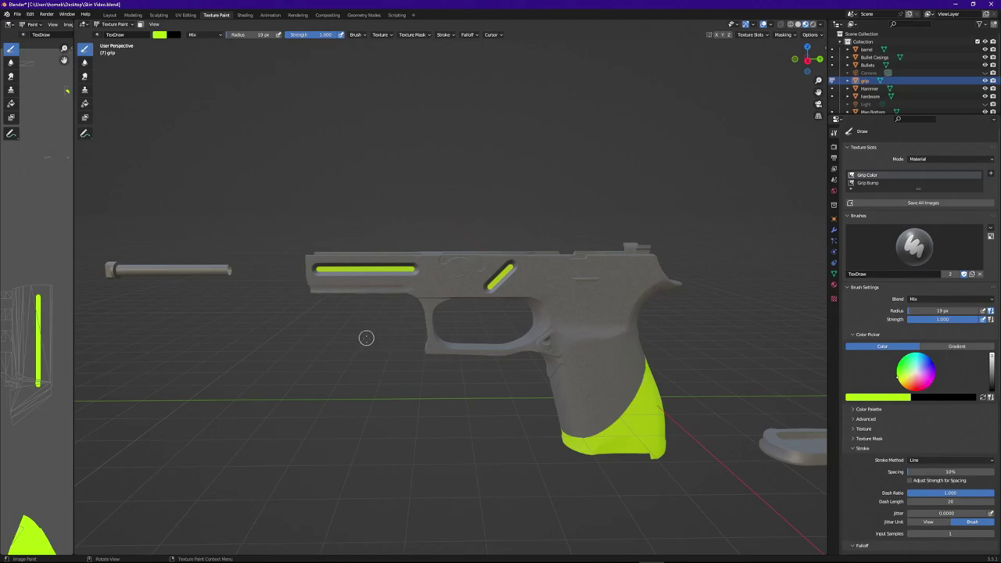
{"action": "left_click_drag", "start_coordinate": [366, 338], "coordinate": [437, 372]}
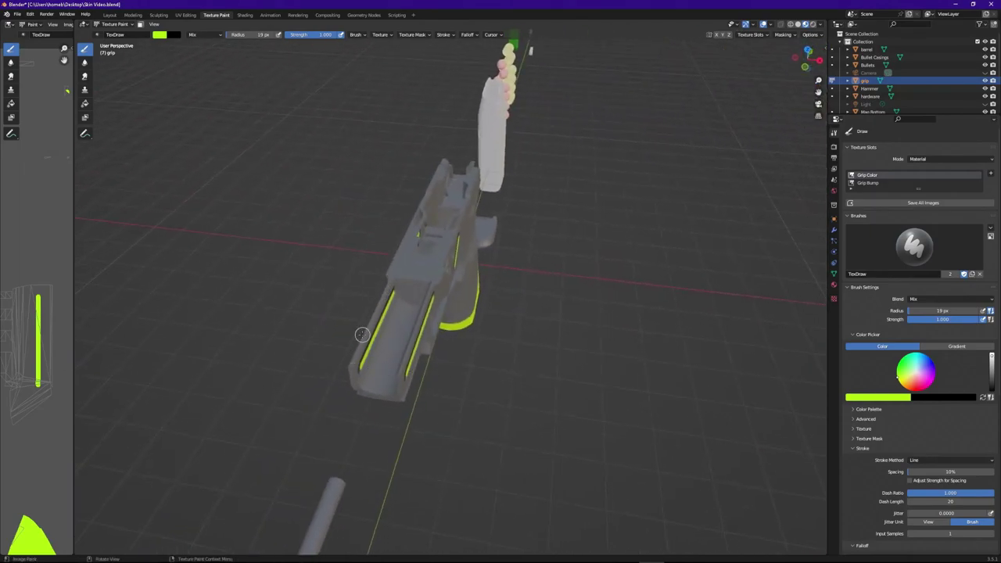
{"action": "left_click_drag", "start_coordinate": [389, 338], "coordinate": [480, 368]}
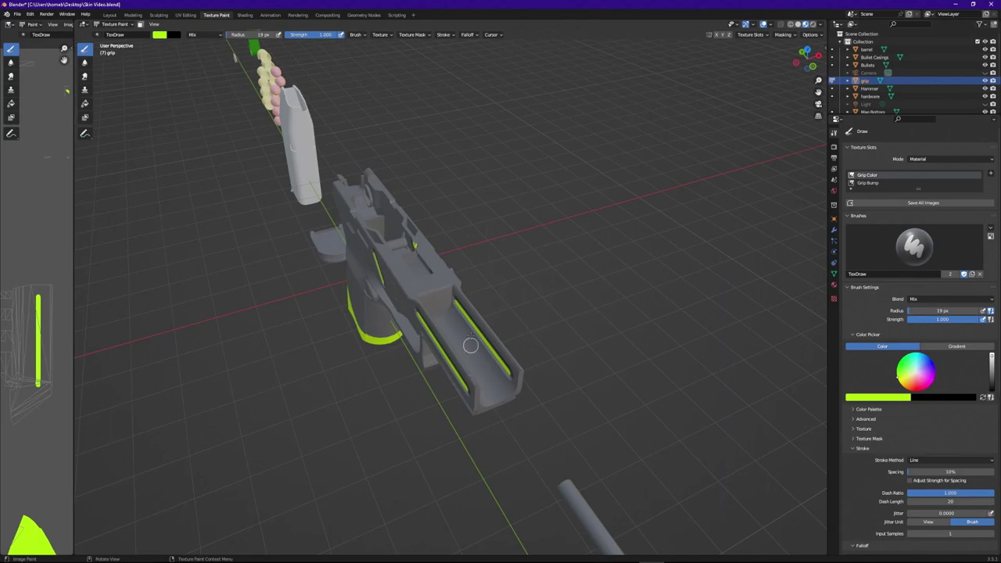
{"action": "left_click_drag", "start_coordinate": [472, 341], "coordinate": [481, 372]}
Sample the texture's base gray, enlarge the brush to 78 px, and paint over the two lime strips belonging to the frame's inner walls.
{"action": "left_click_drag", "start_coordinate": [71, 274], "coordinate": [714, 278]}
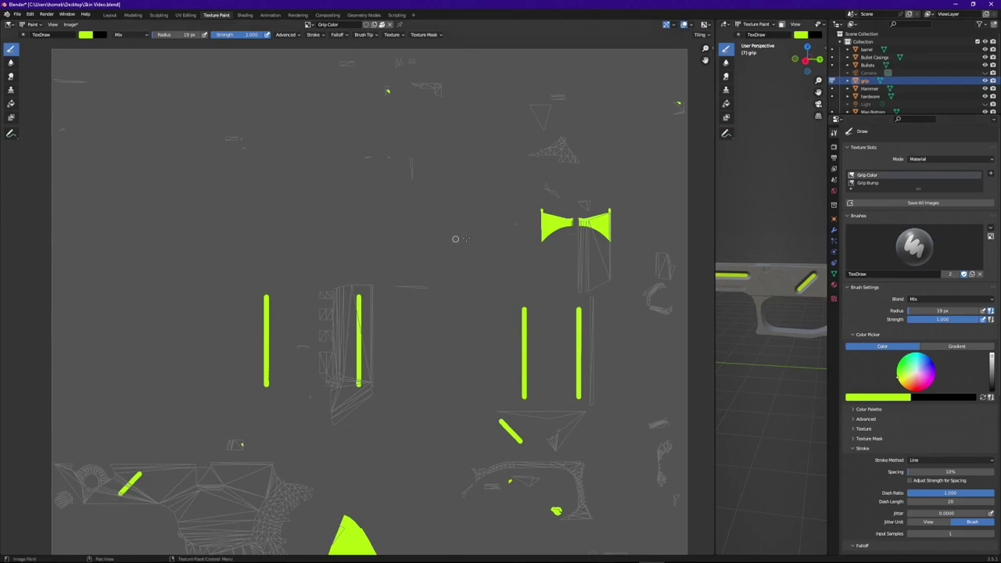
{"action": "left_click", "coordinate": [888, 399]}
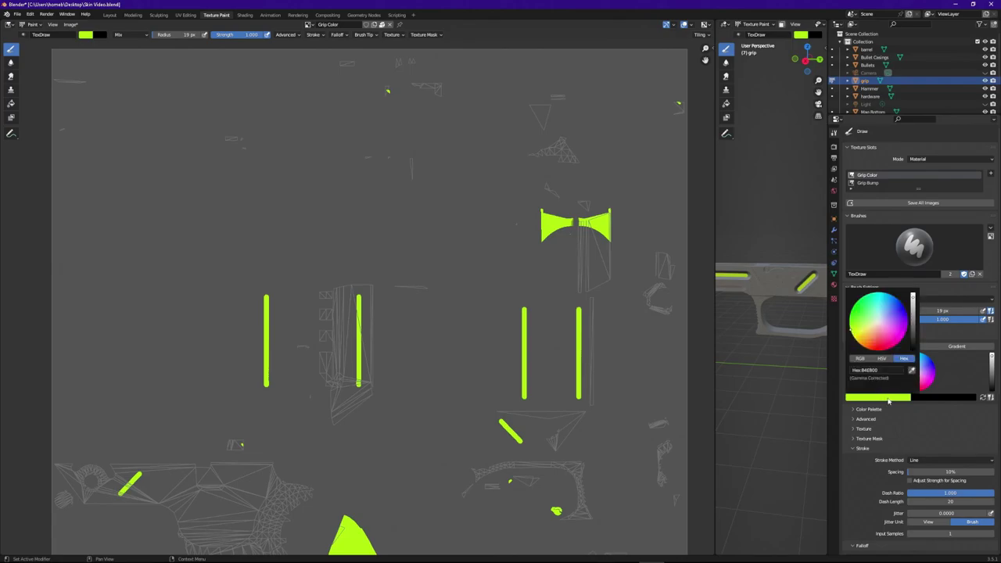
{"action": "left_click", "coordinate": [912, 371]}
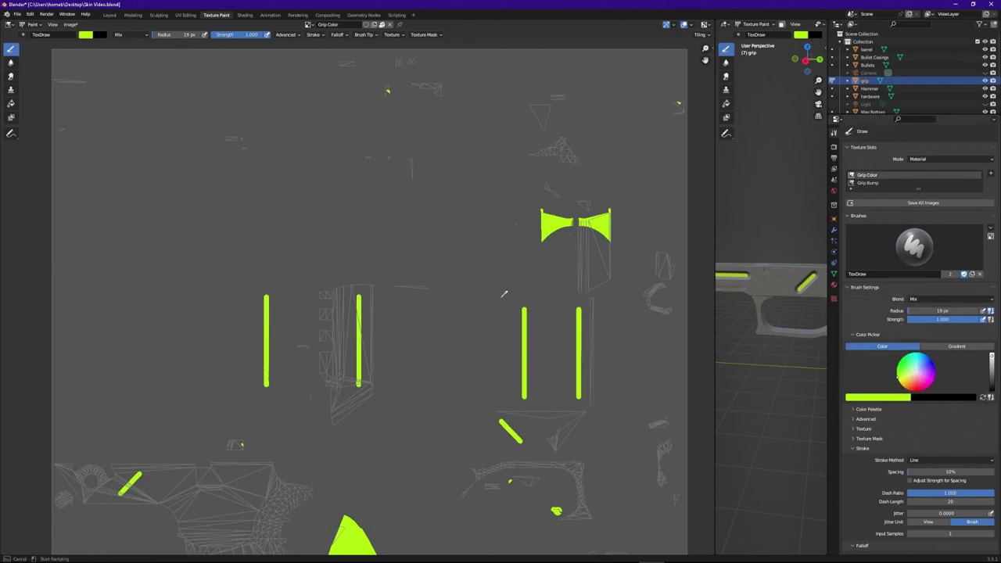
{"action": "left_click", "coordinate": [485, 269]}
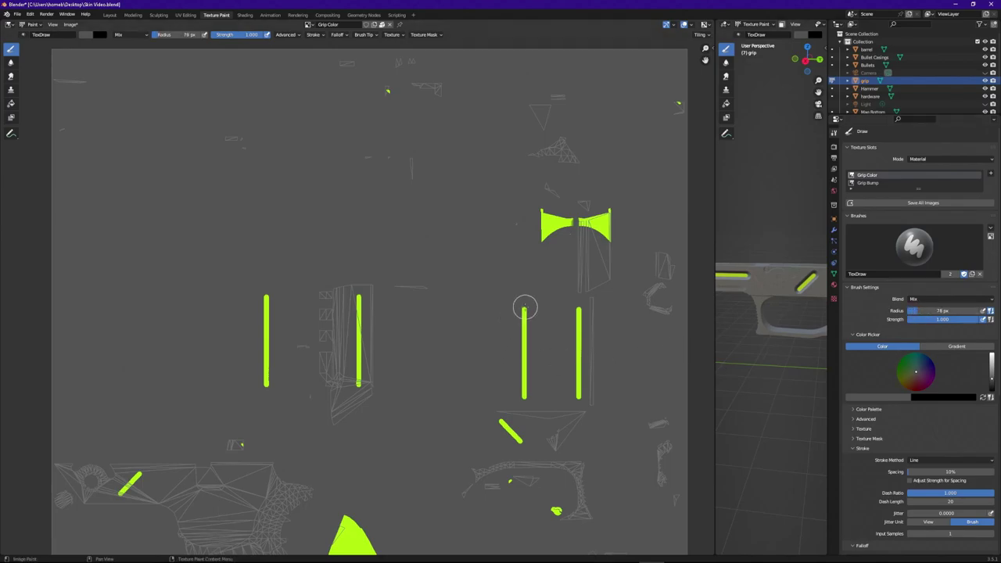
{"action": "left_click_drag", "start_coordinate": [525, 296], "coordinate": [524, 396]}
{"action": "left_click_drag", "start_coordinate": [578, 303], "coordinate": [579, 407]}
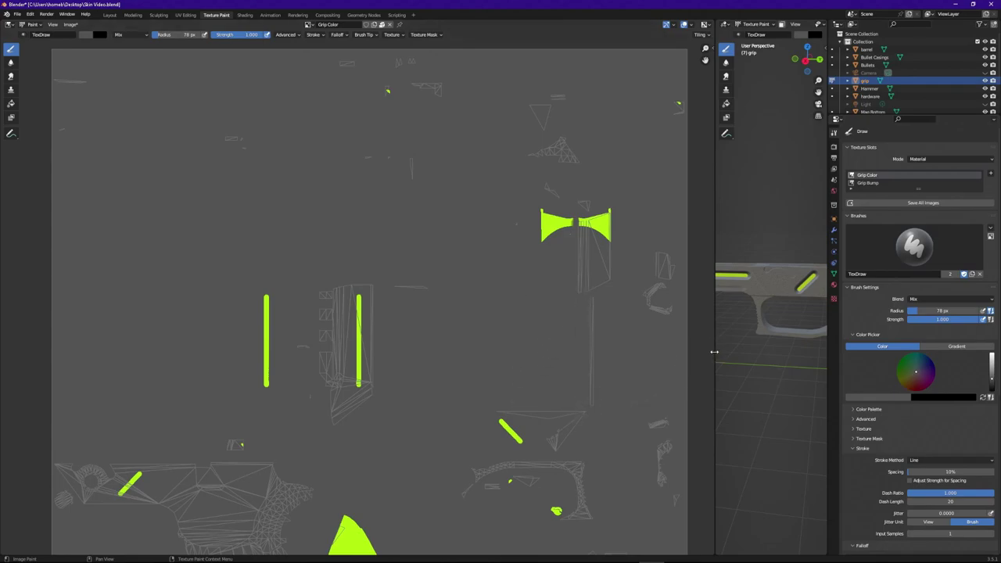
{"action": "left_click_drag", "start_coordinate": [715, 352], "coordinate": [401, 353]}
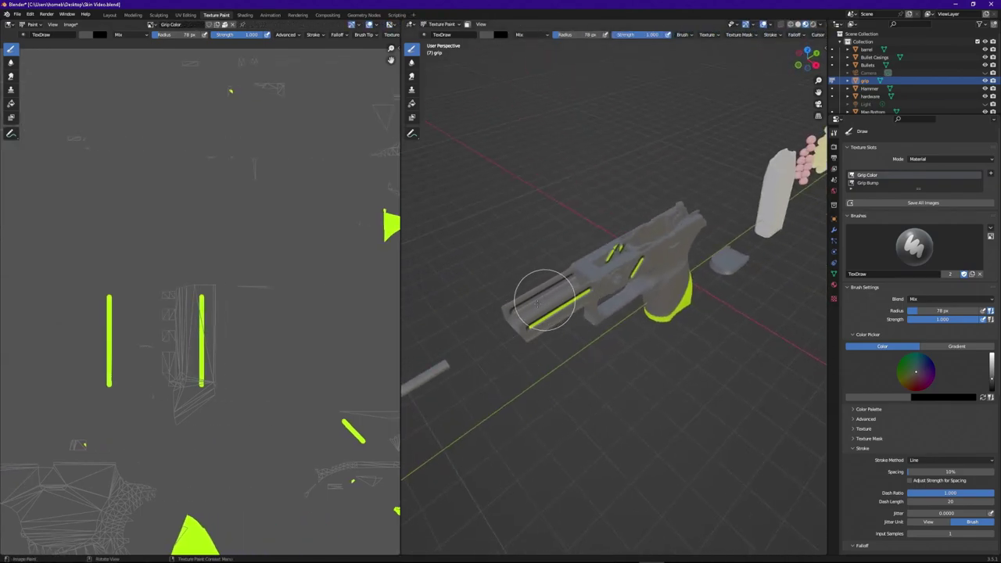
{"action": "left_click_drag", "start_coordinate": [530, 398], "coordinate": [604, 431]}
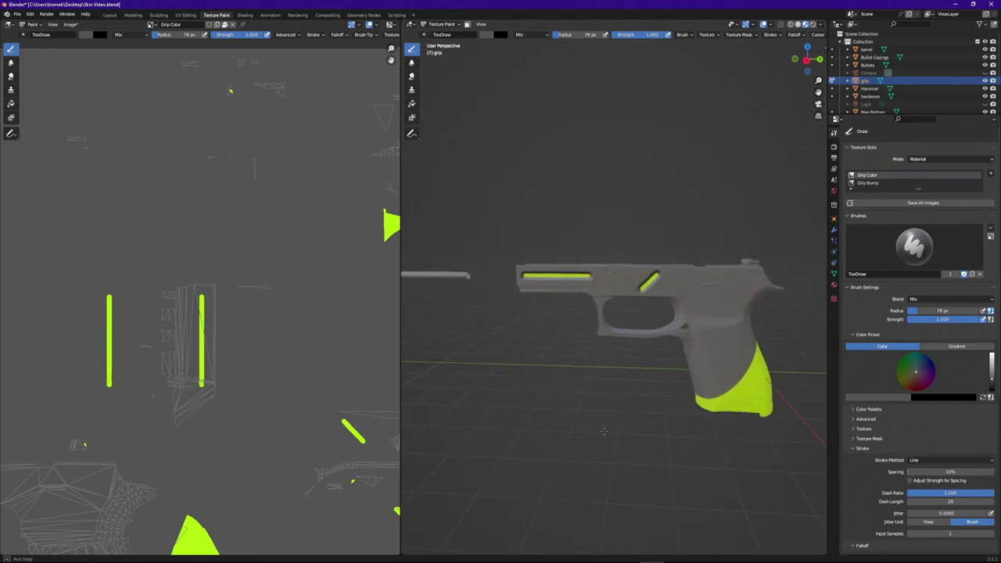
Make Grip Bump the active paint texture and set the brush color's red, green and blue values to 0.5.
{"action": "left_click_drag", "start_coordinate": [402, 334], "coordinate": [651, 348]}
{"action": "left_click", "coordinate": [868, 183]}
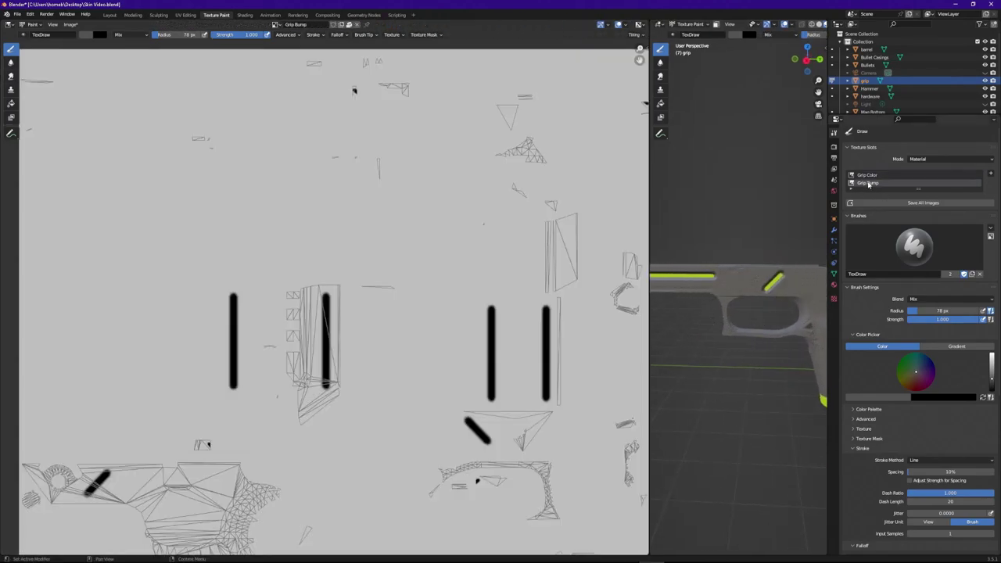
{"action": "left_click", "coordinate": [884, 398]}
{"action": "left_click", "coordinate": [860, 358]}
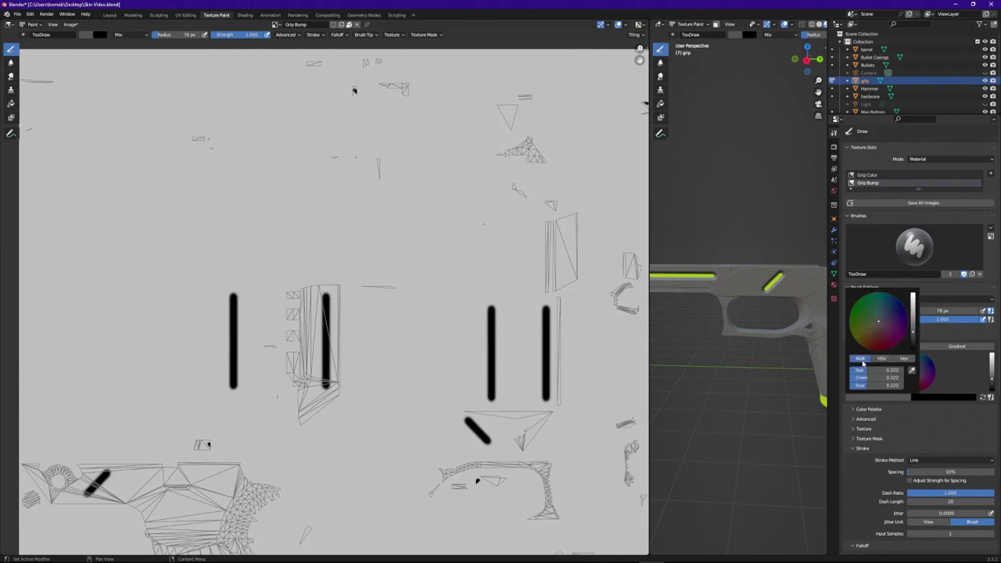
{"action": "left_click_drag", "start_coordinate": [883, 372], "coordinate": [883, 385]}
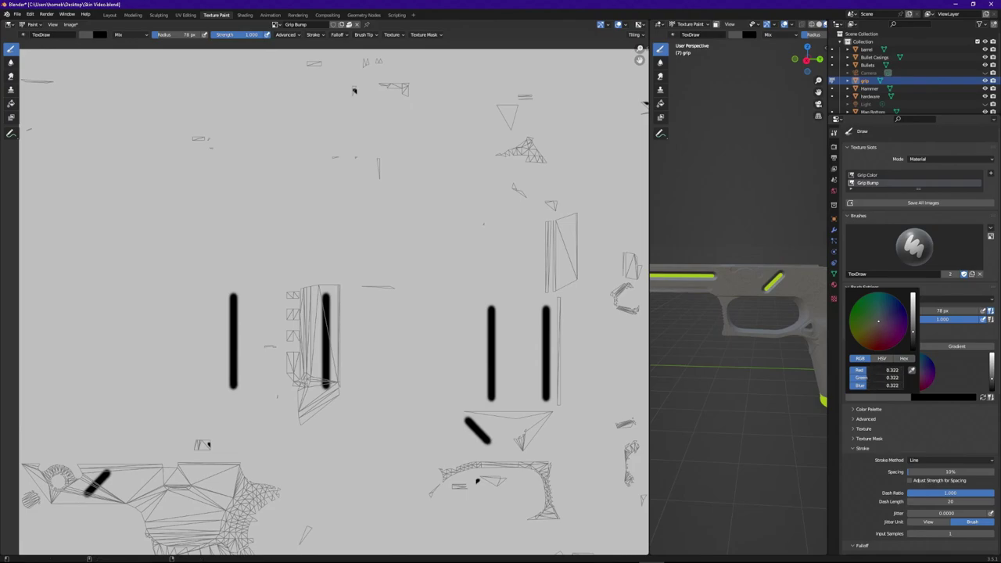
{"action": "key", "text": "BackSpace"}
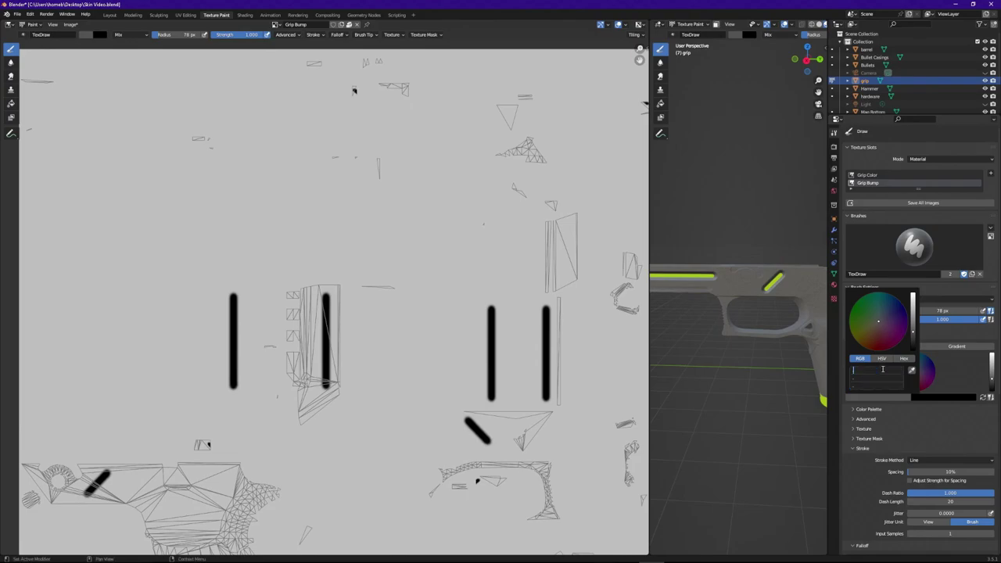
{"action": "type", "text": ".5"}
{"action": "key", "text": "Return"}
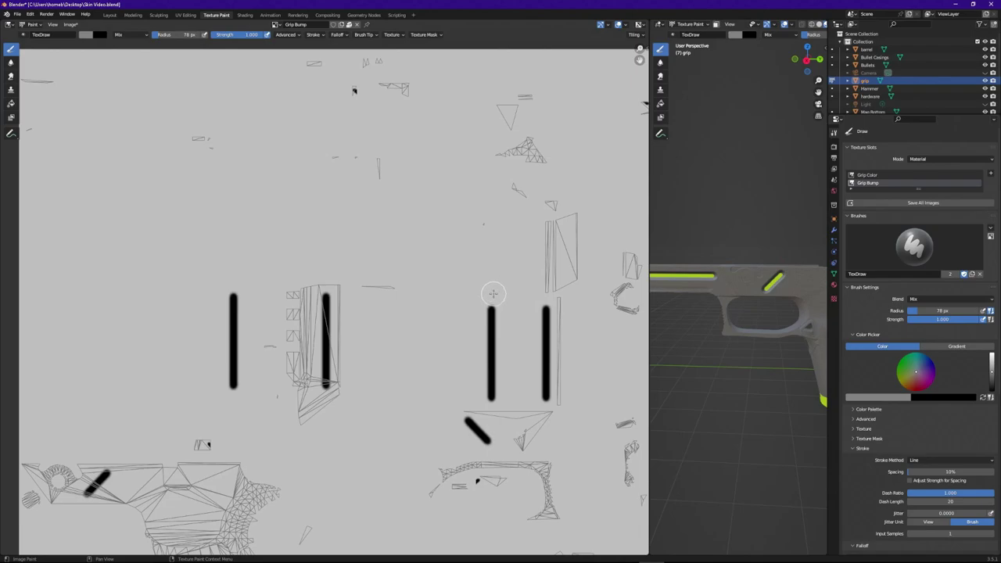
Paint straight gray lines over the two vertical black strips on the Grip Bump texture that belong to the frame's inner walls.
{"action": "left_click_drag", "start_coordinate": [492, 295], "coordinate": [491, 393]}
{"action": "key", "text": "ctrl+z"}
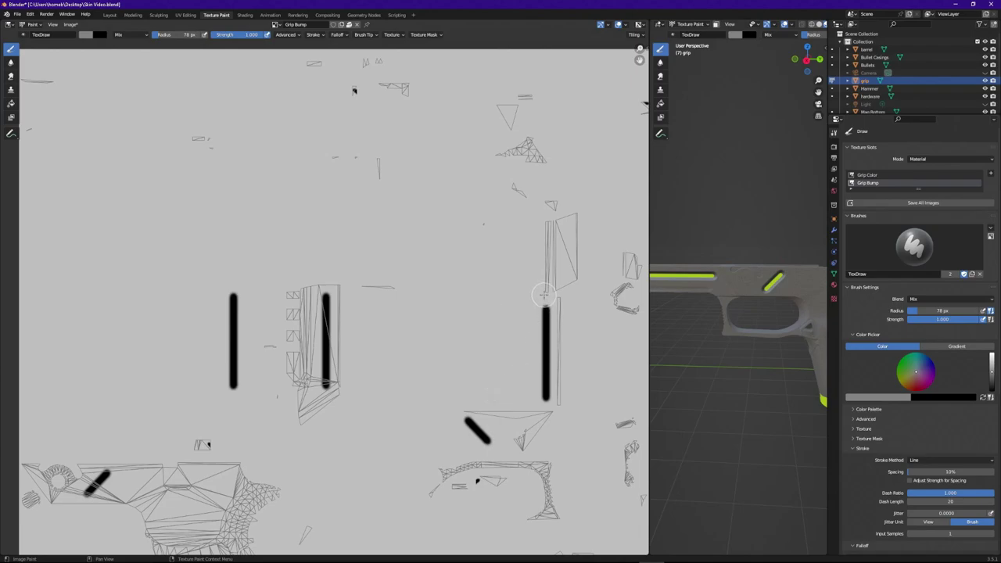
{"action": "key", "text": "ctrl+z"}
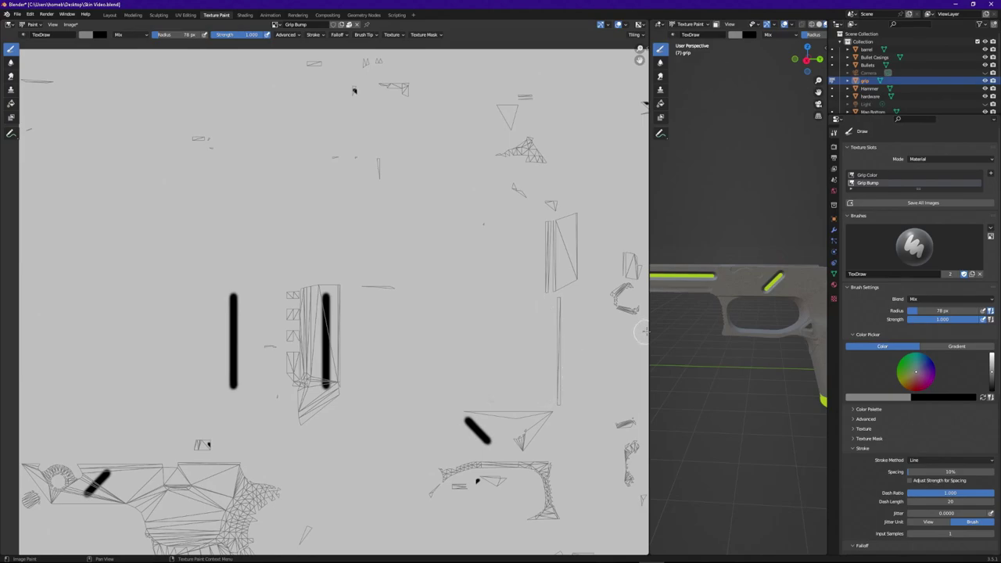
Enlarge the 3D view and examine the frame's inner walls and outer grooves from the front, above and side.
{"action": "left_click_drag", "start_coordinate": [646, 332], "coordinate": [201, 375]}
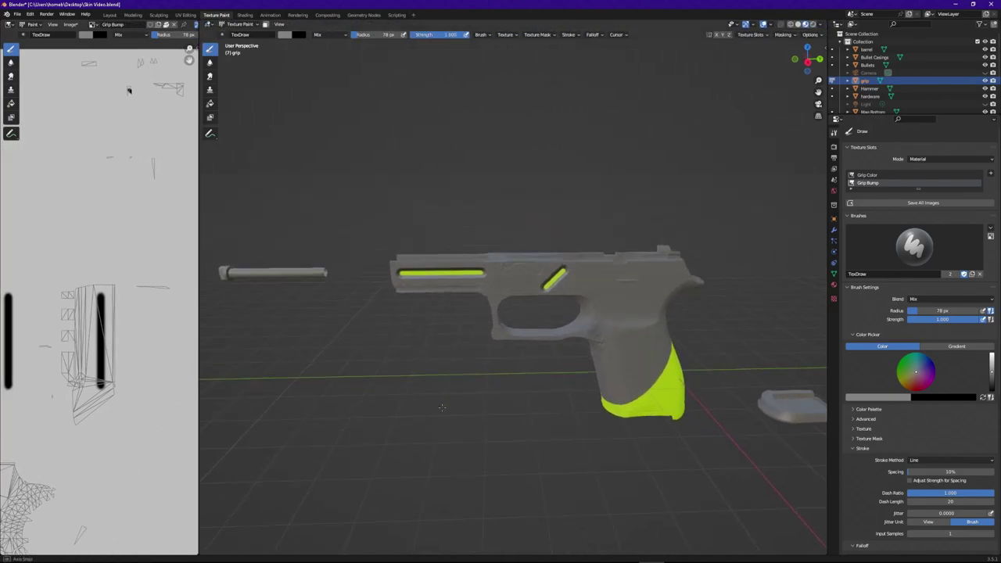
{"action": "left_click_drag", "start_coordinate": [442, 408], "coordinate": [488, 420]}
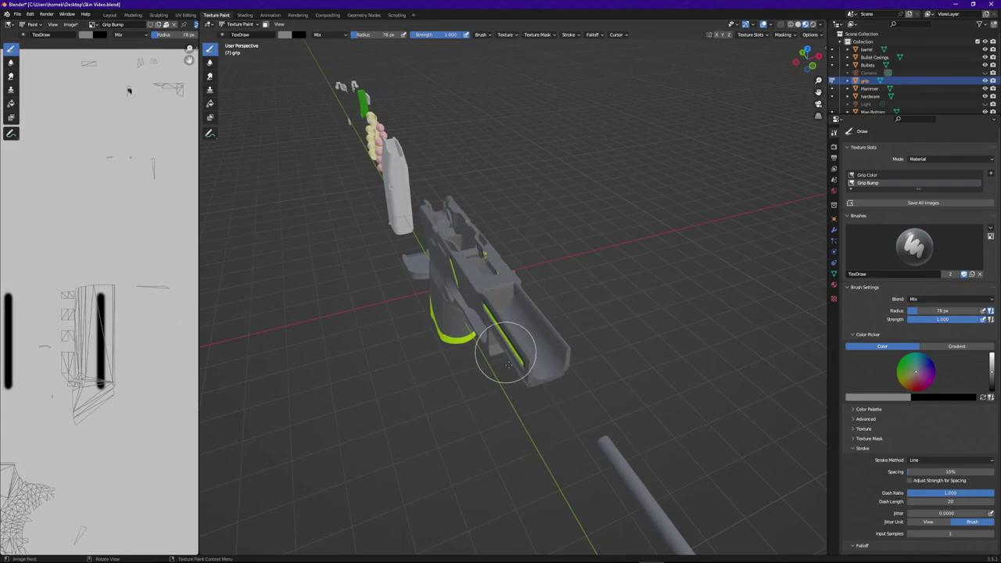
{"action": "mouse_move", "coordinate": [506, 364]}
{"action": "left_mouse_down"}
{"action": "mouse_move", "coordinate": [587, 297]}
{"action": "mouse_move", "coordinate": [438, 306]}
{"action": "left_mouse_up"}
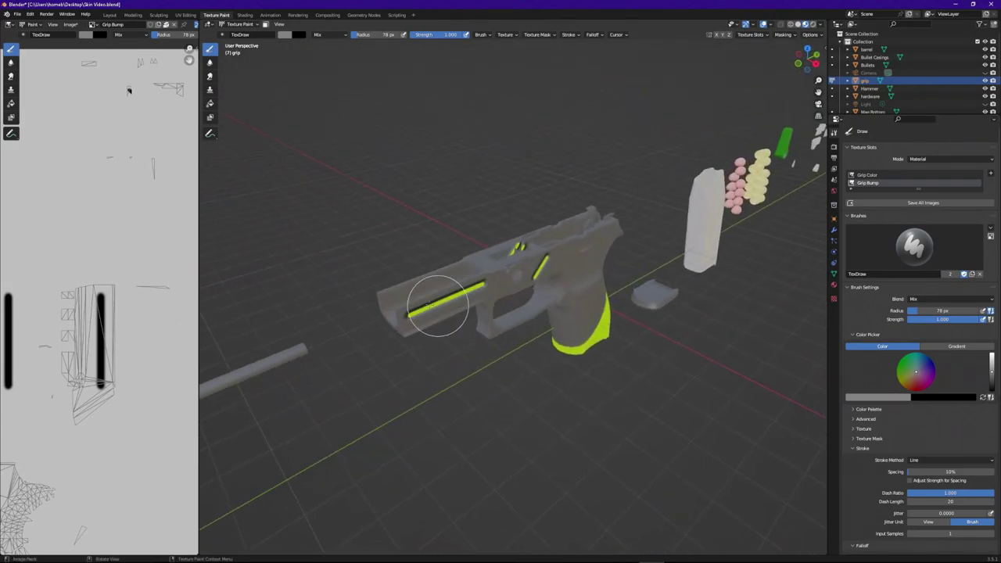
{"action": "left_click_drag", "start_coordinate": [480, 418], "coordinate": [567, 459]}
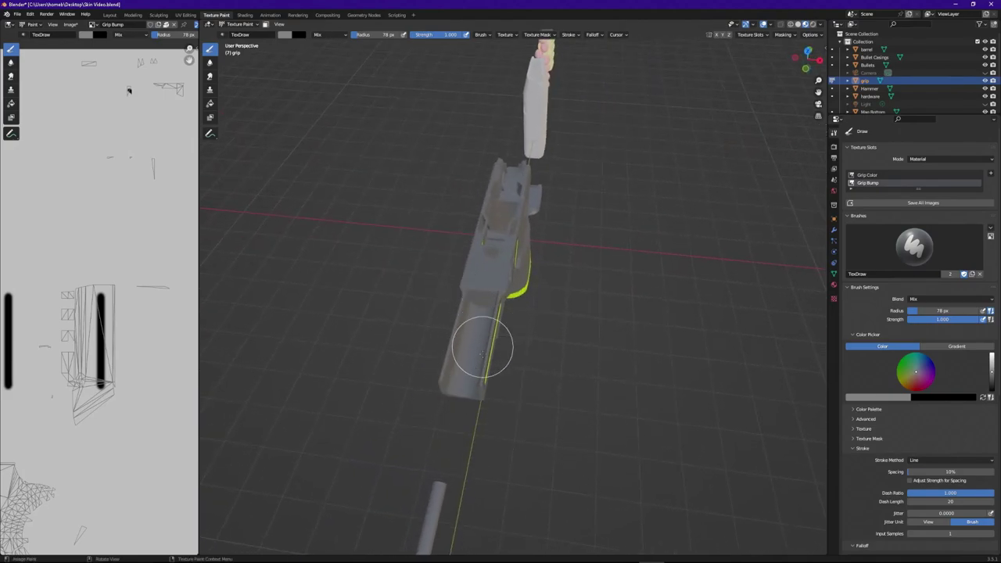
{"action": "mouse_move", "coordinate": [482, 347]}
{"action": "left_mouse_down"}
{"action": "mouse_move", "coordinate": [532, 426]}
{"action": "mouse_move", "coordinate": [579, 439]}
{"action": "left_mouse_up"}
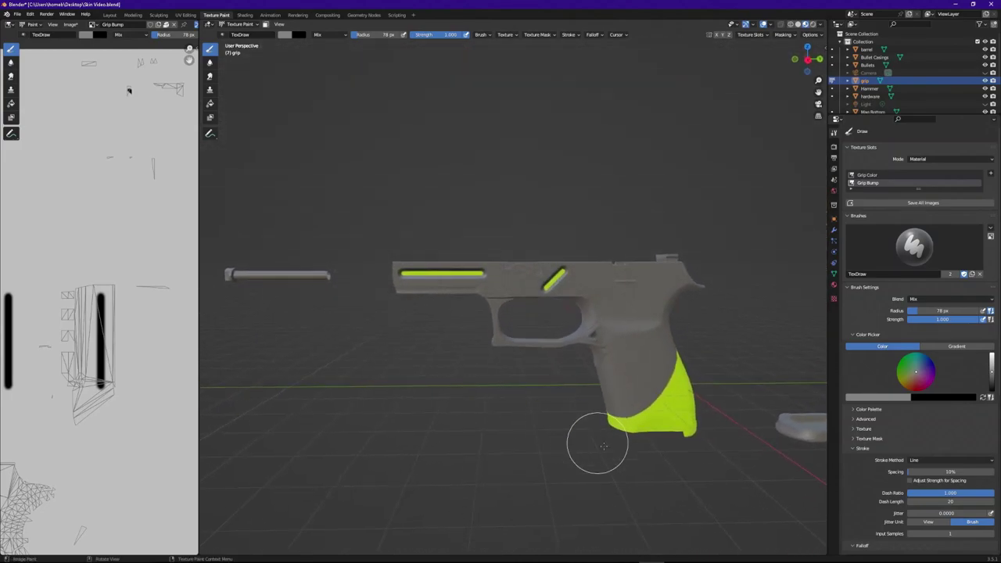